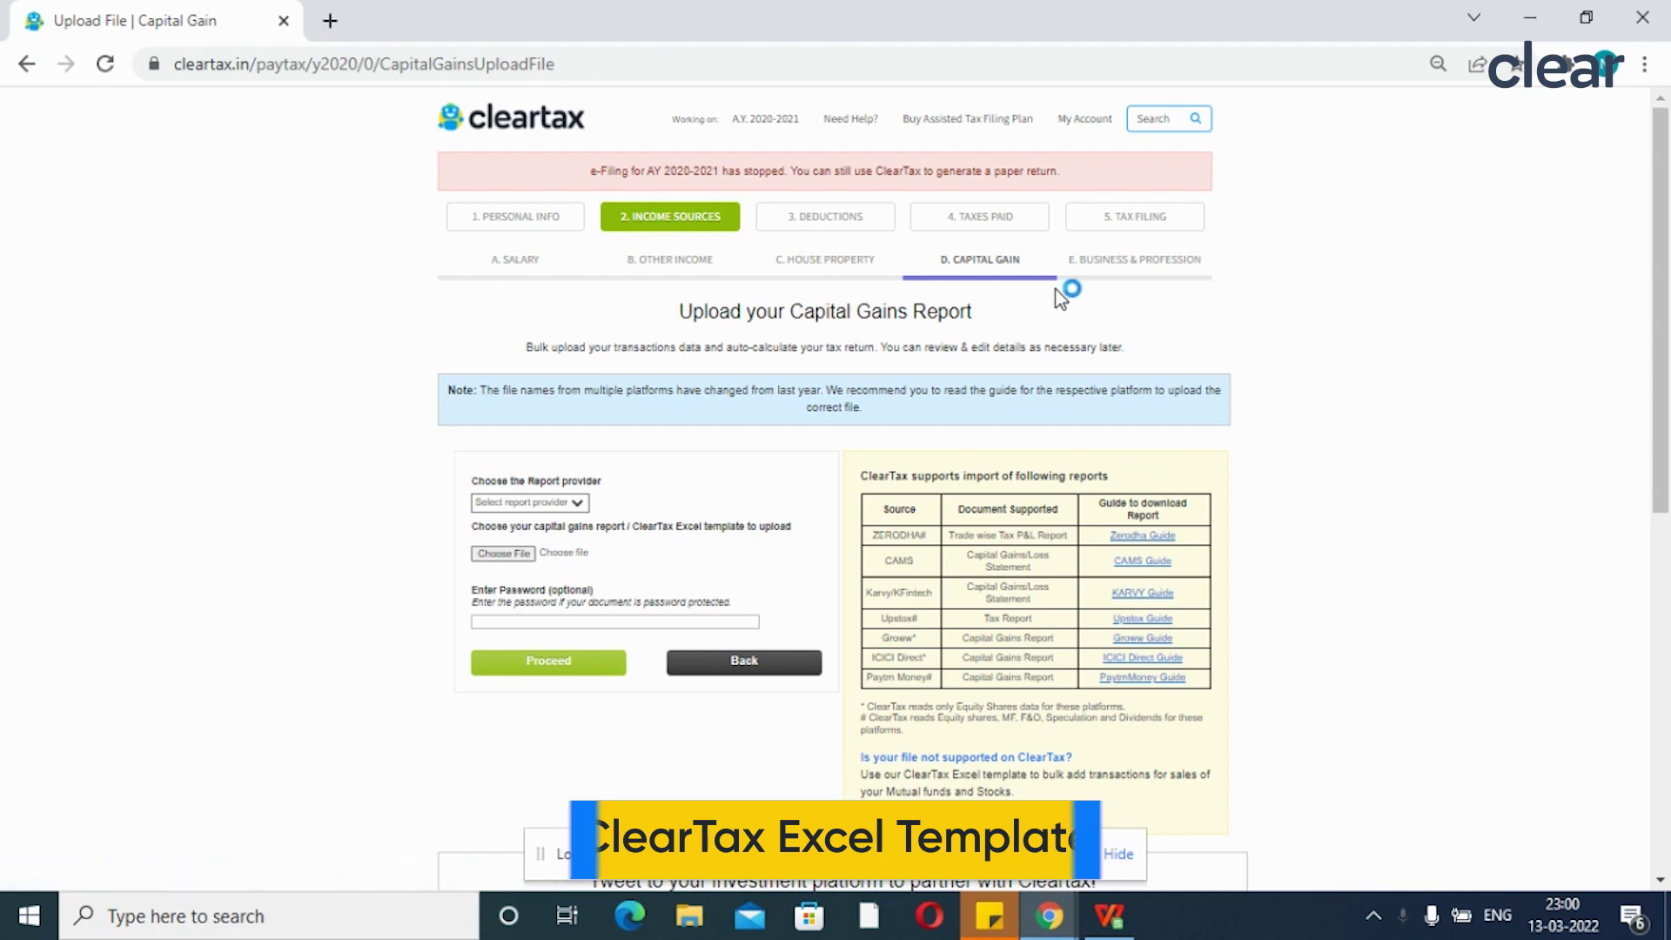
Step: Download the ClearTax Excel template from the Upload Capital Gains Report page and open it in WPS
click(1405, 849)
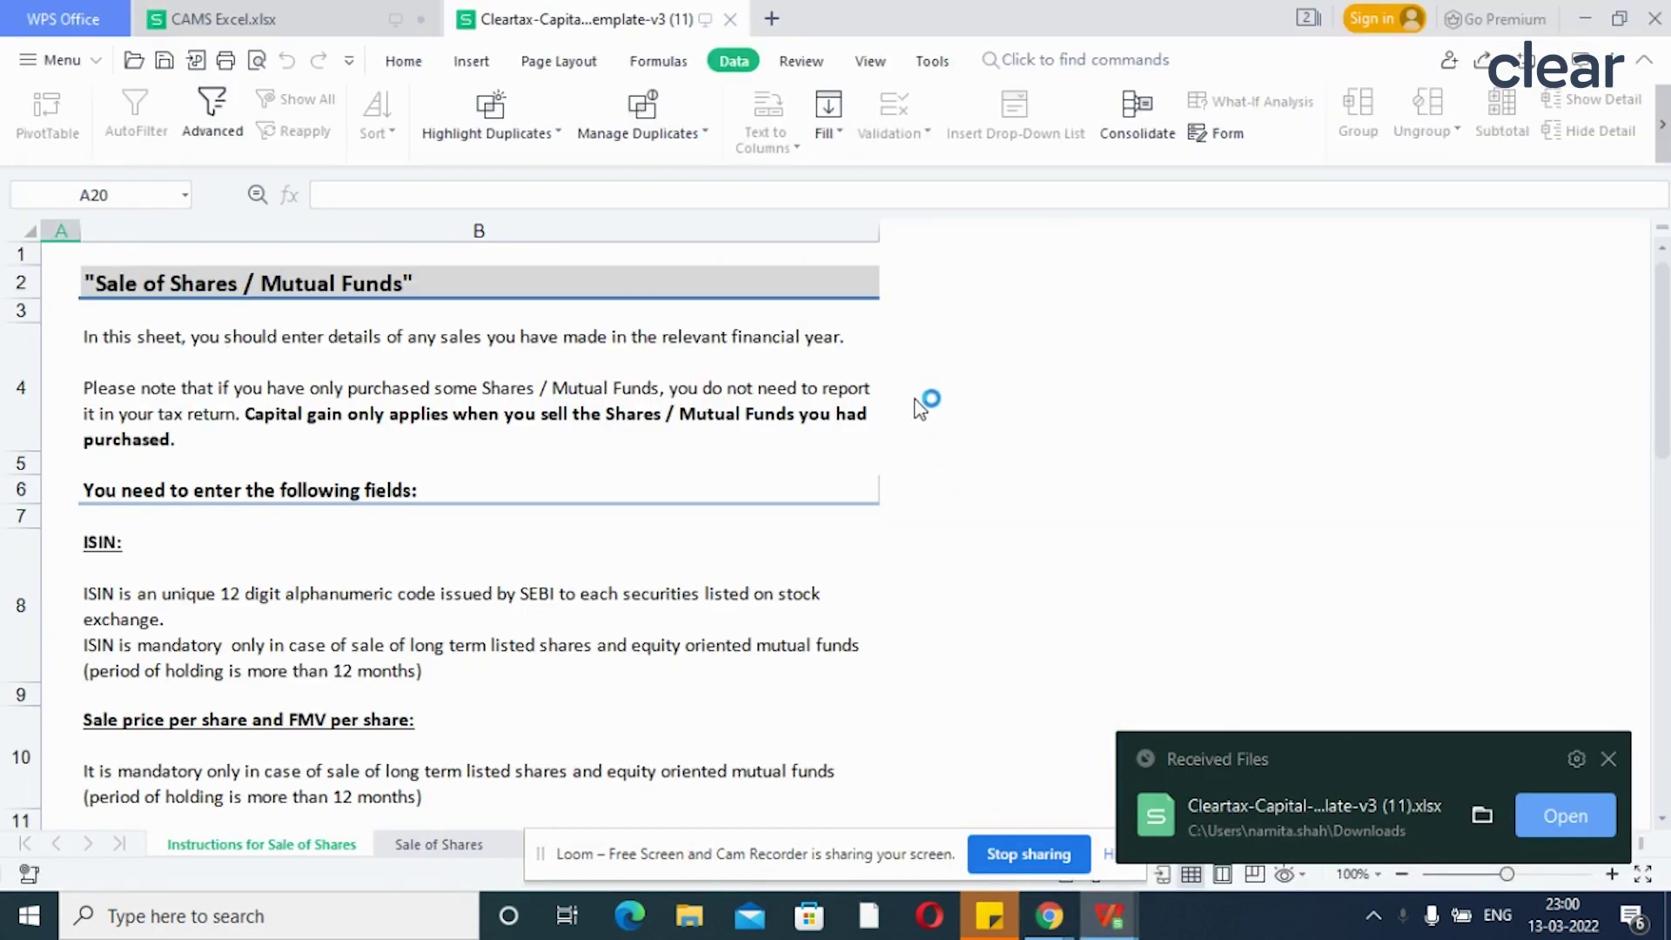
Step: Dismiss the received-files notice, read through the instructions sheet, and view the Sale of Shares sheet
click(1609, 759)
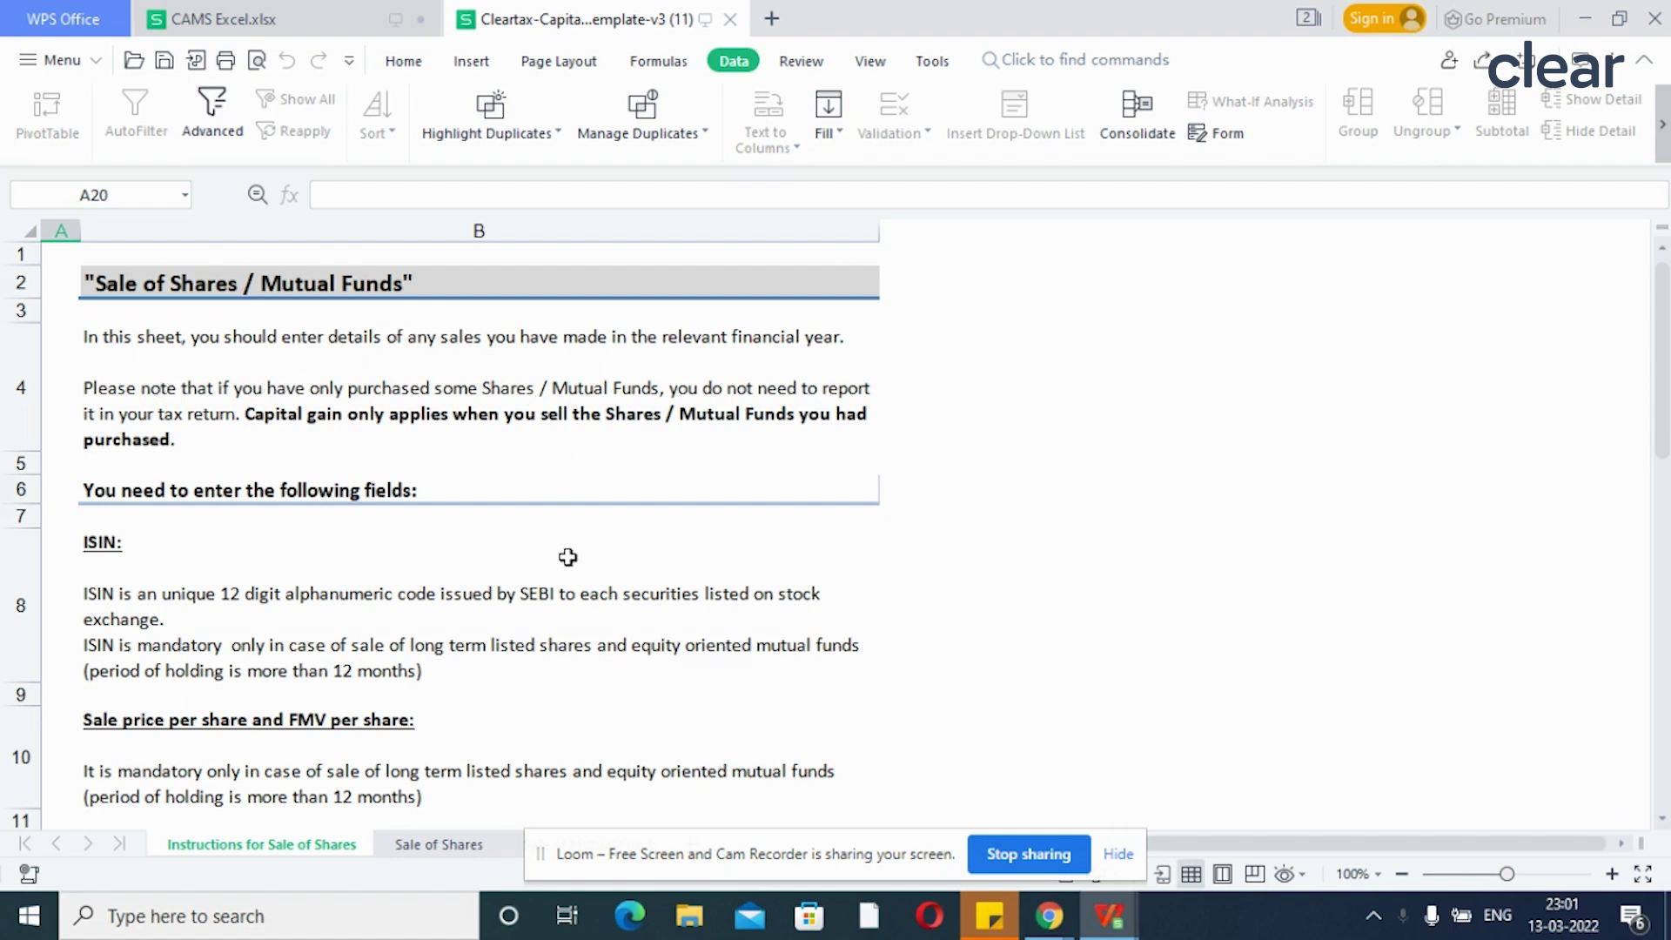
scroll(561, 563, down, 3)
scroll(562, 563, down, 5)
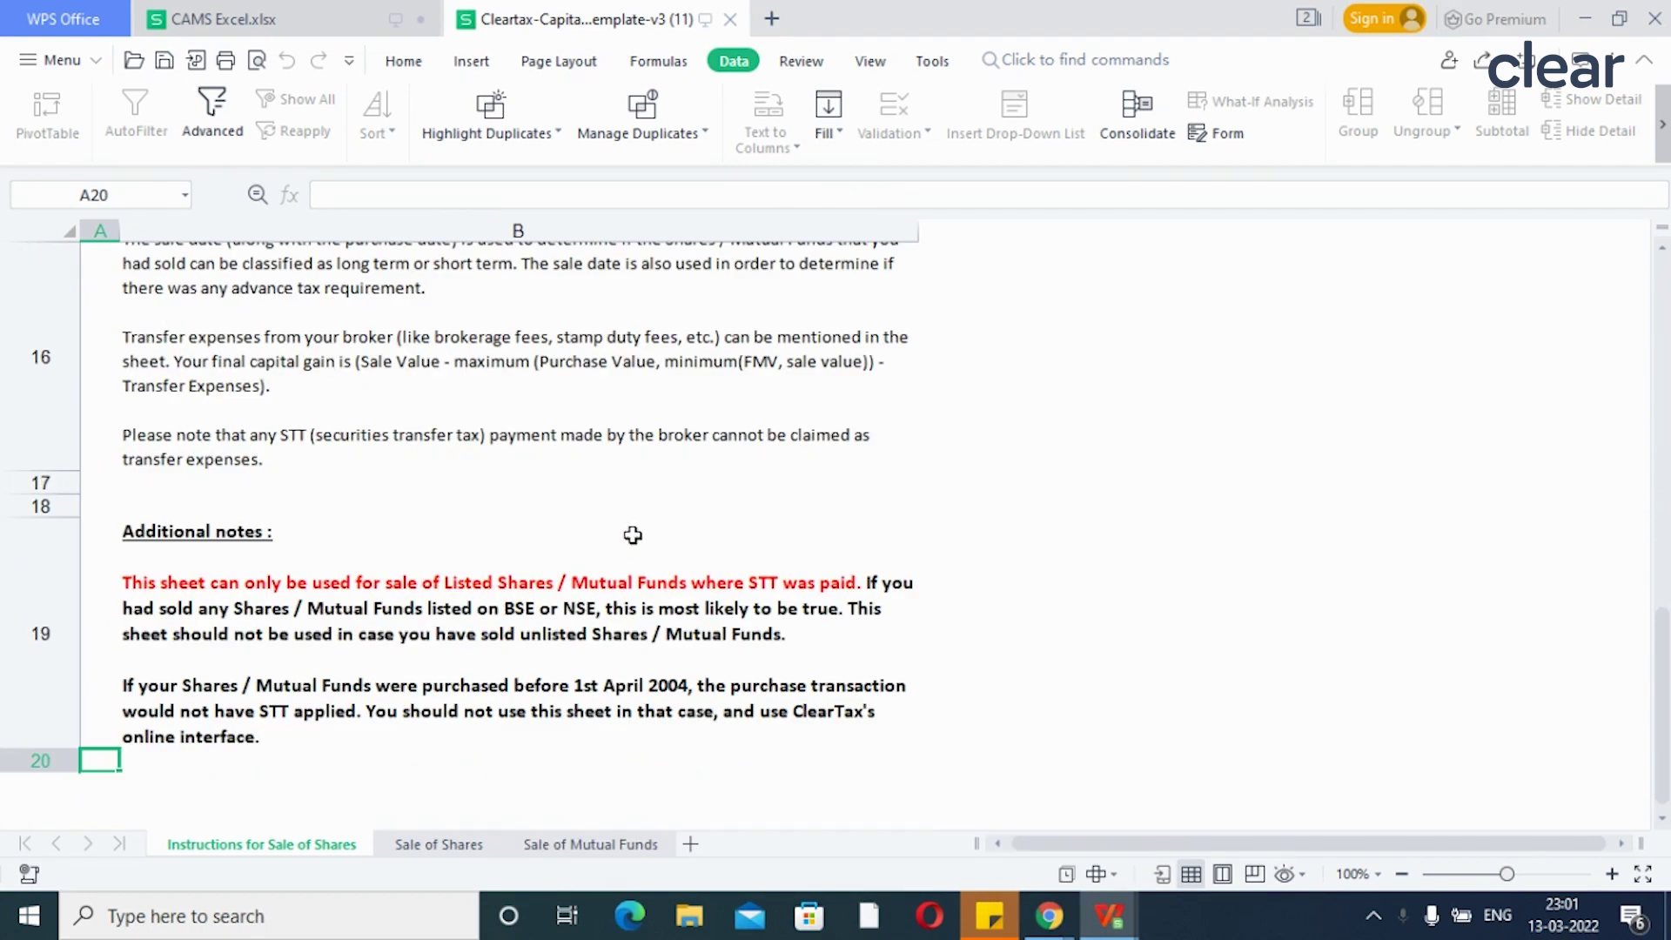
click(435, 845)
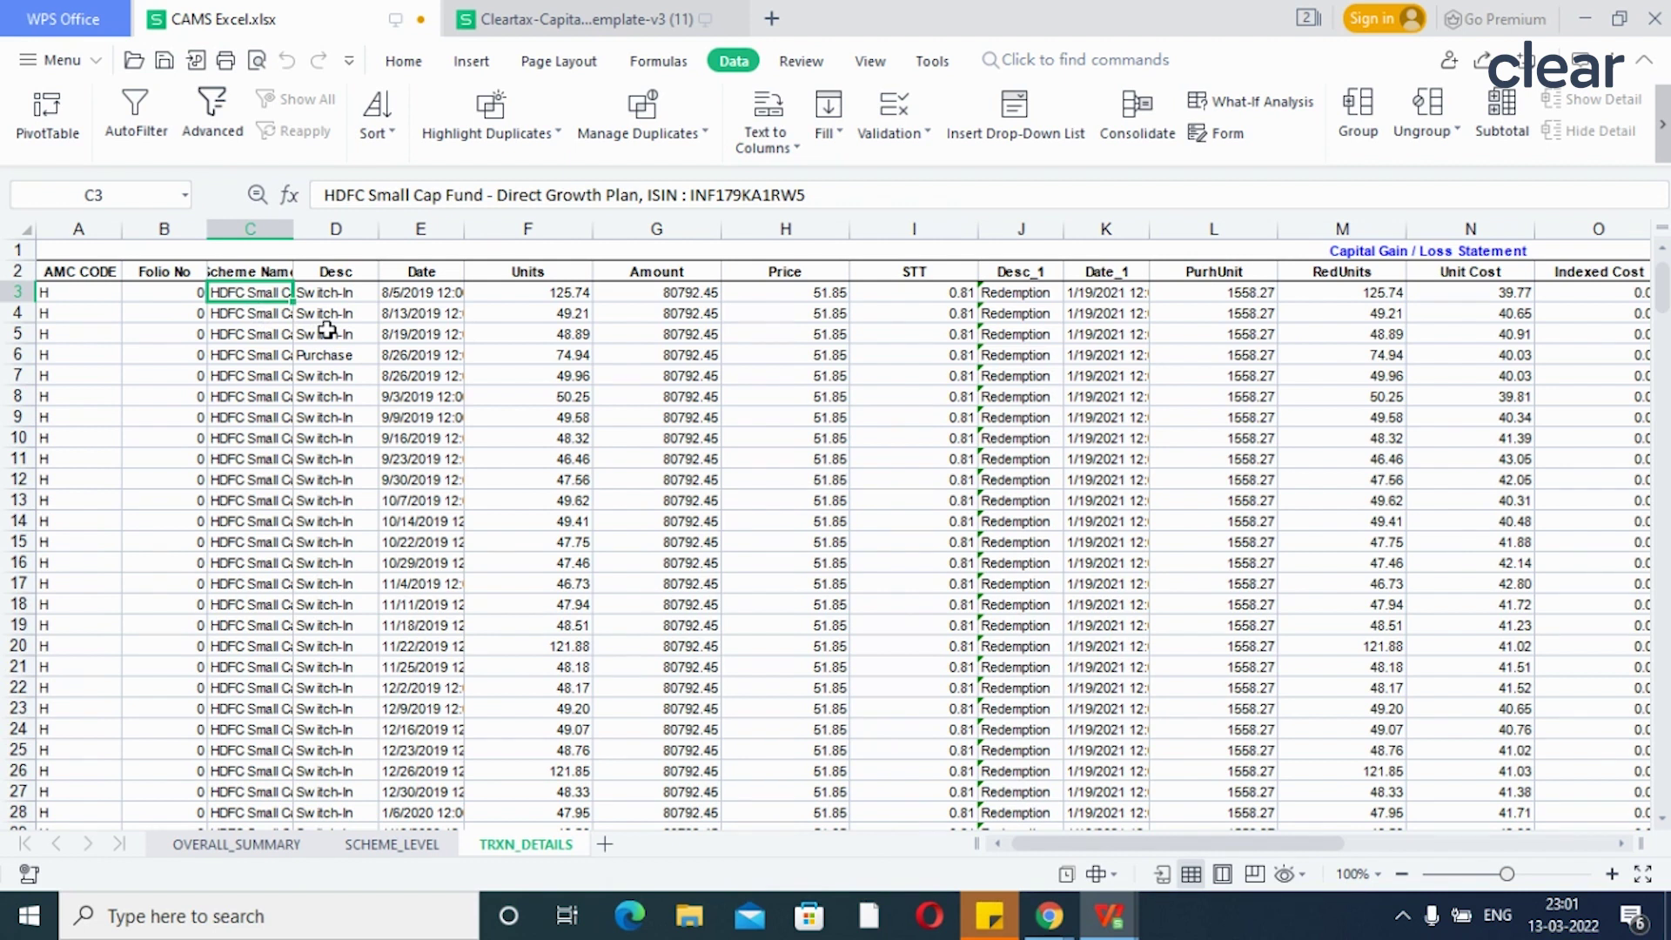
Step: Review the scheme names, amounts and units on the CAMS TRXN_DETAILS sheet
drag(214, 331, 254, 279)
click(250, 292)
click(245, 336)
drag(251, 275, 250, 611)
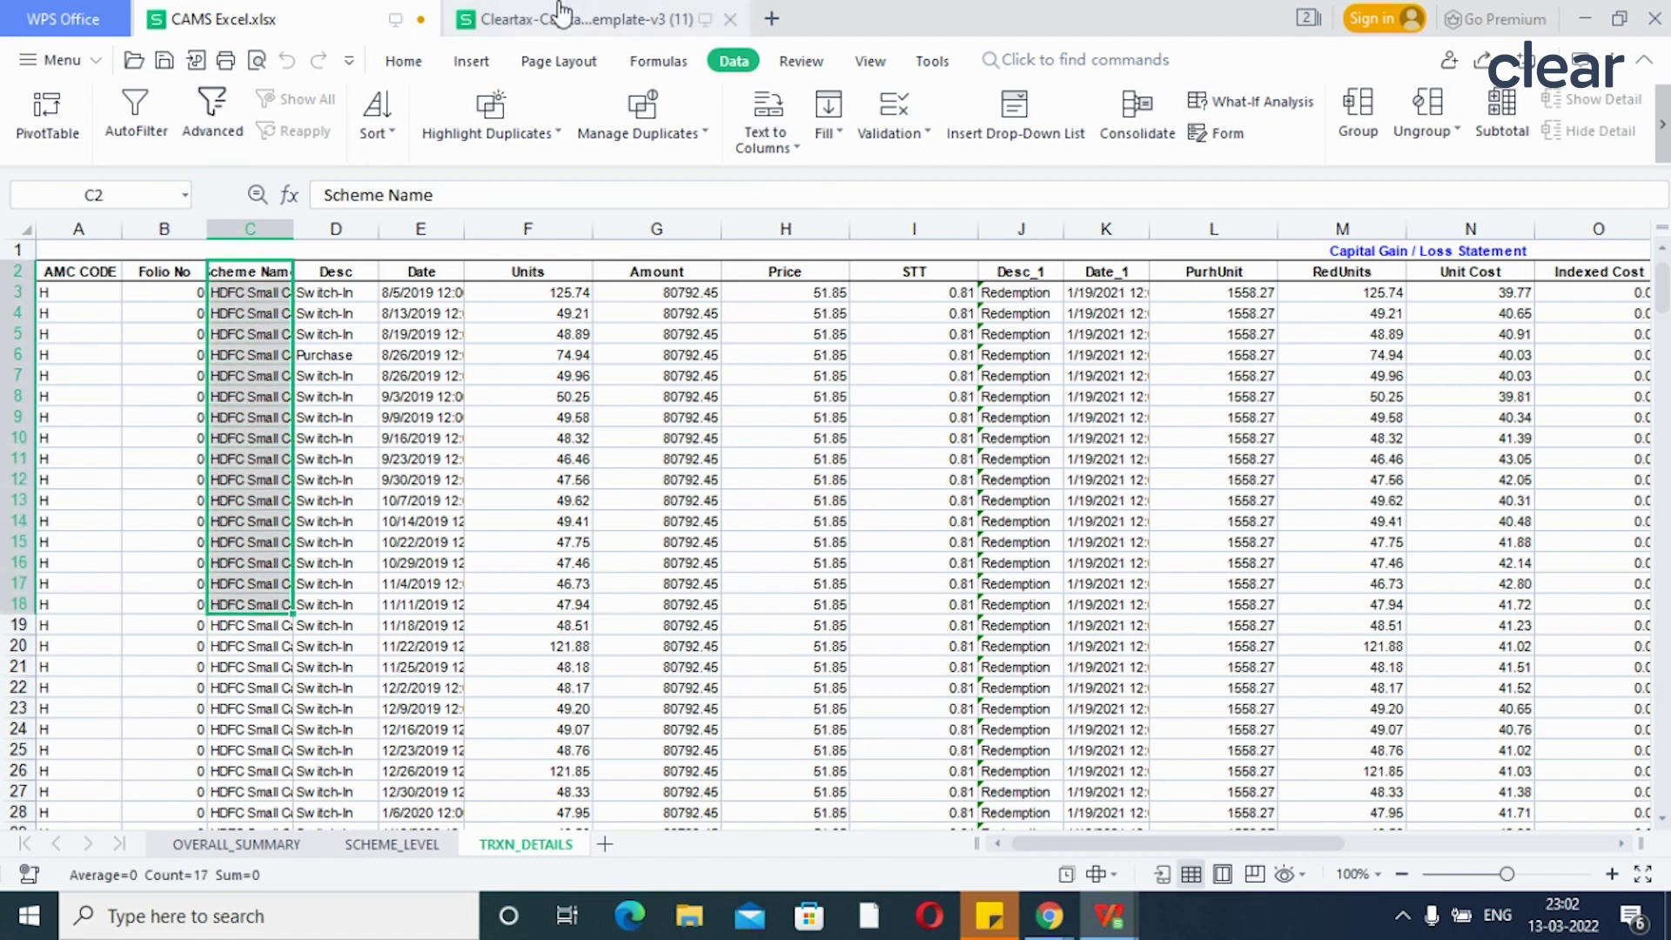
click(683, 499)
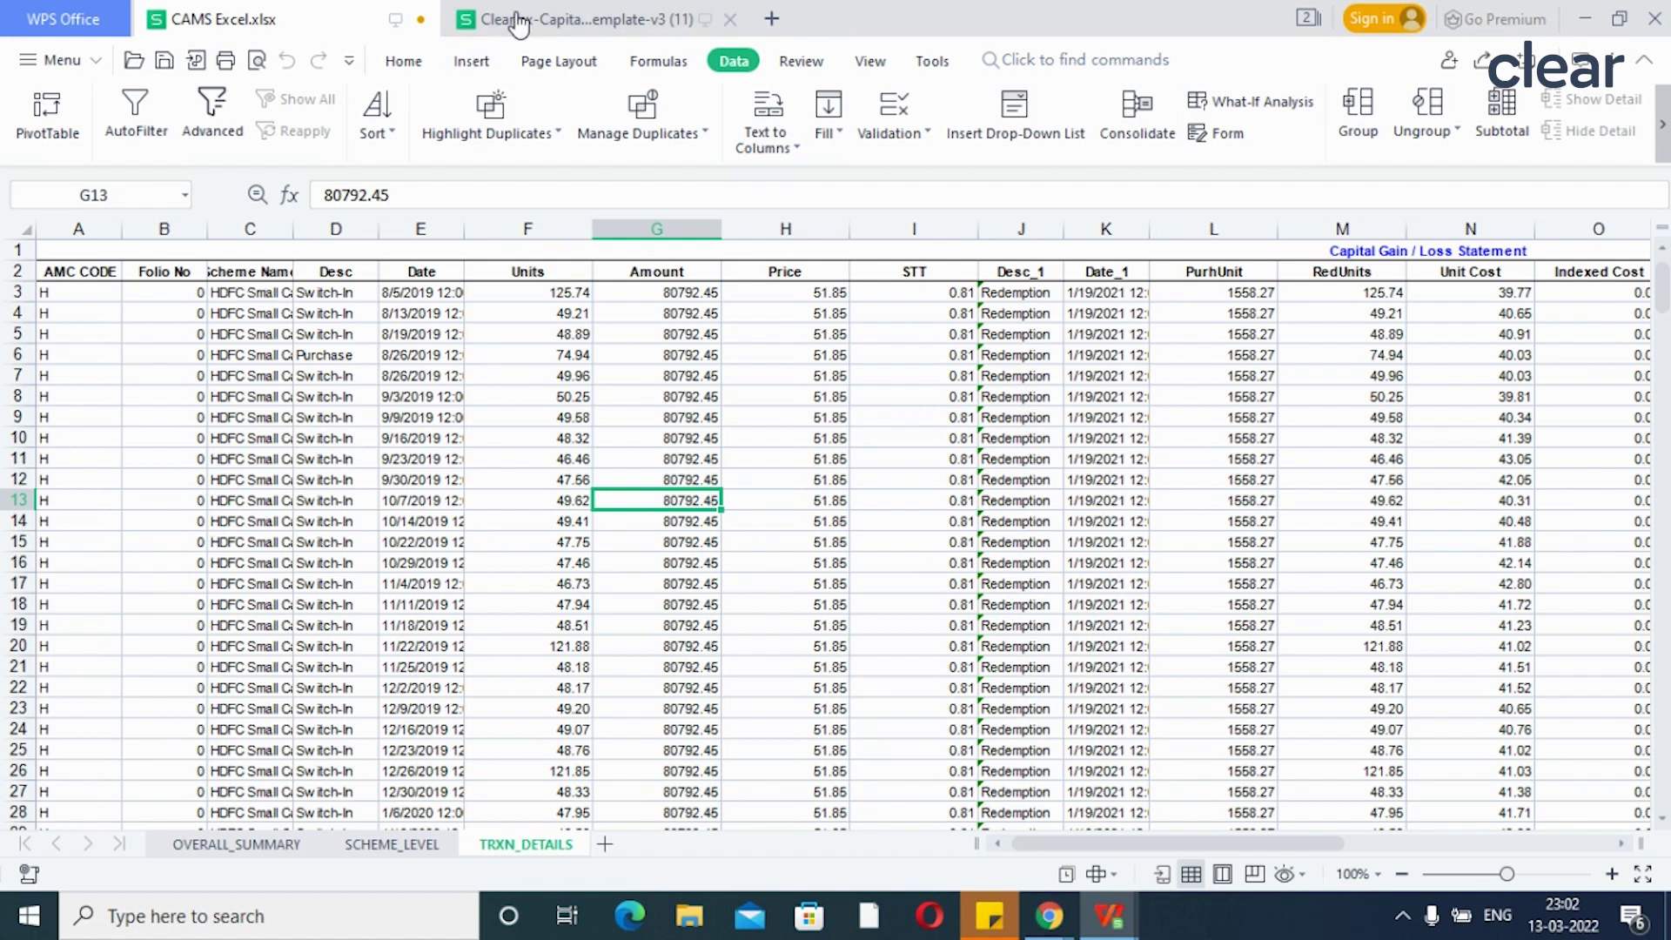
key(ctrl+Home)
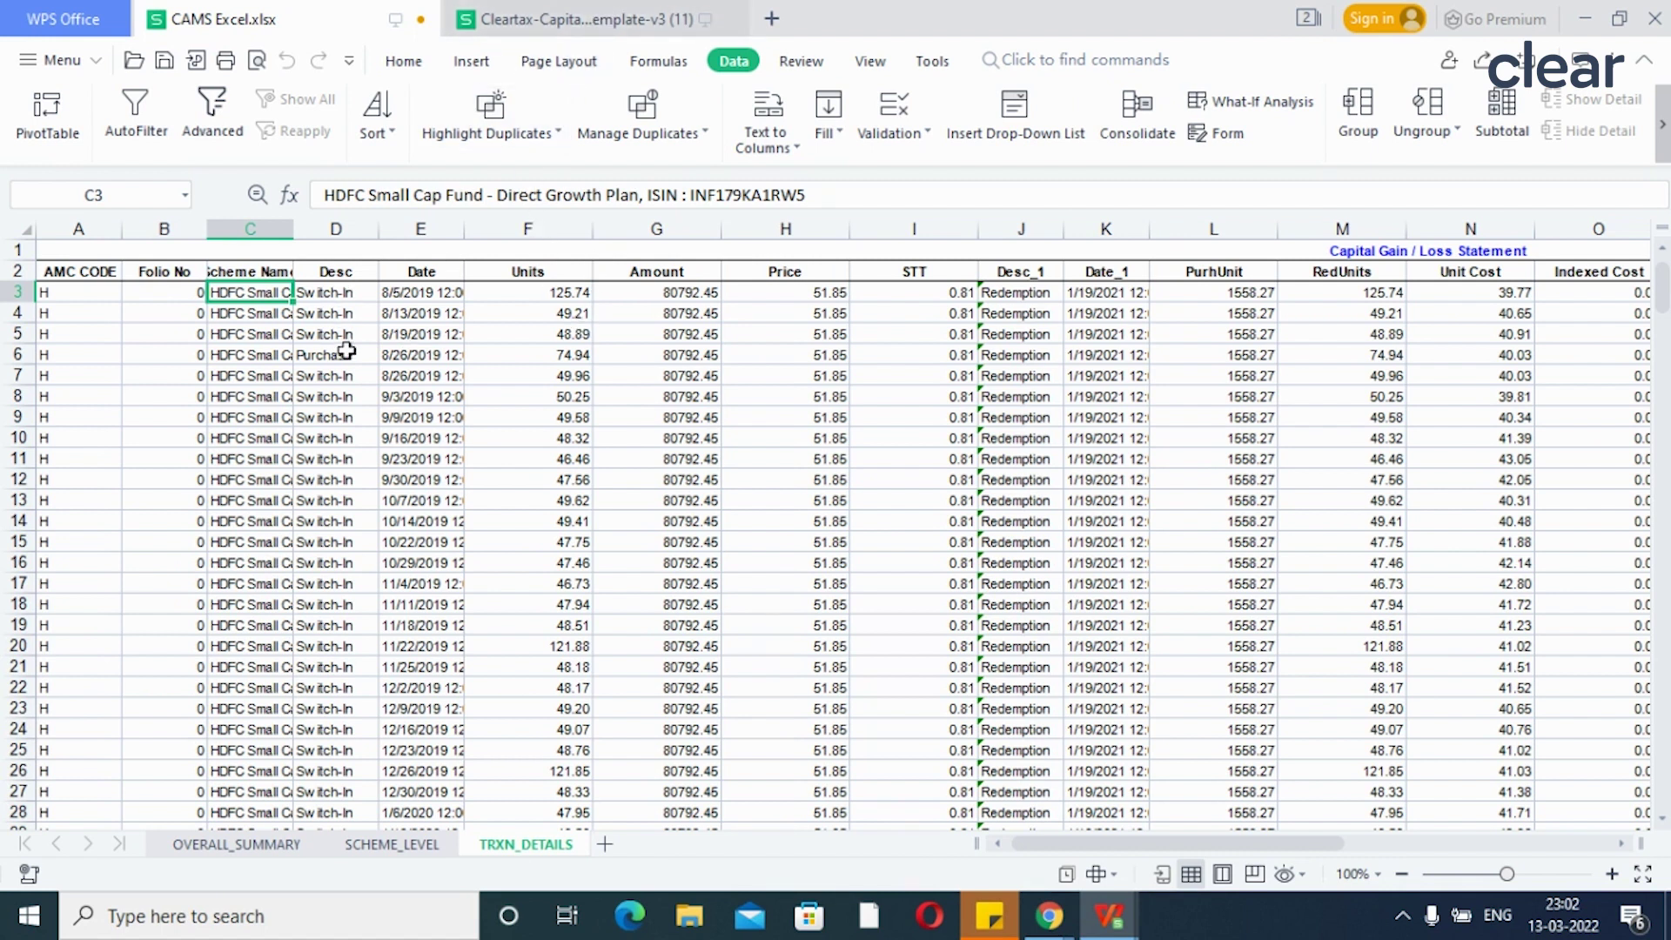
click(483, 404)
Step: Look over the SCHEME_LEVEL and OVERALL_SUMMARY sheets, then return to the ClearTax template
click(376, 842)
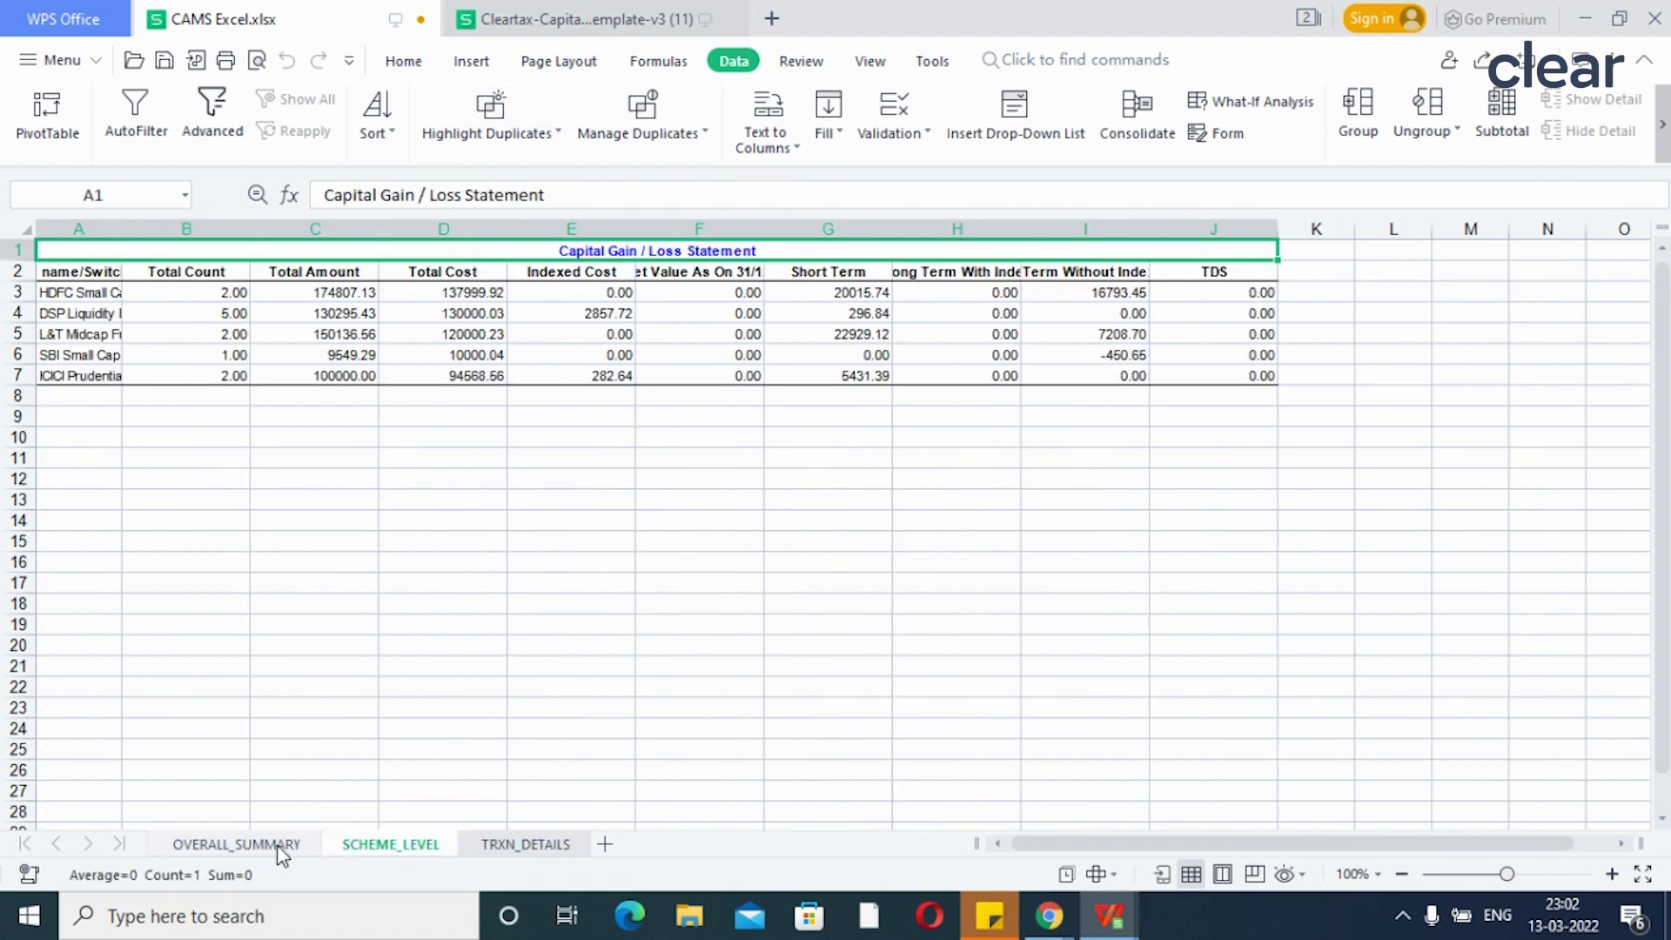
click(275, 845)
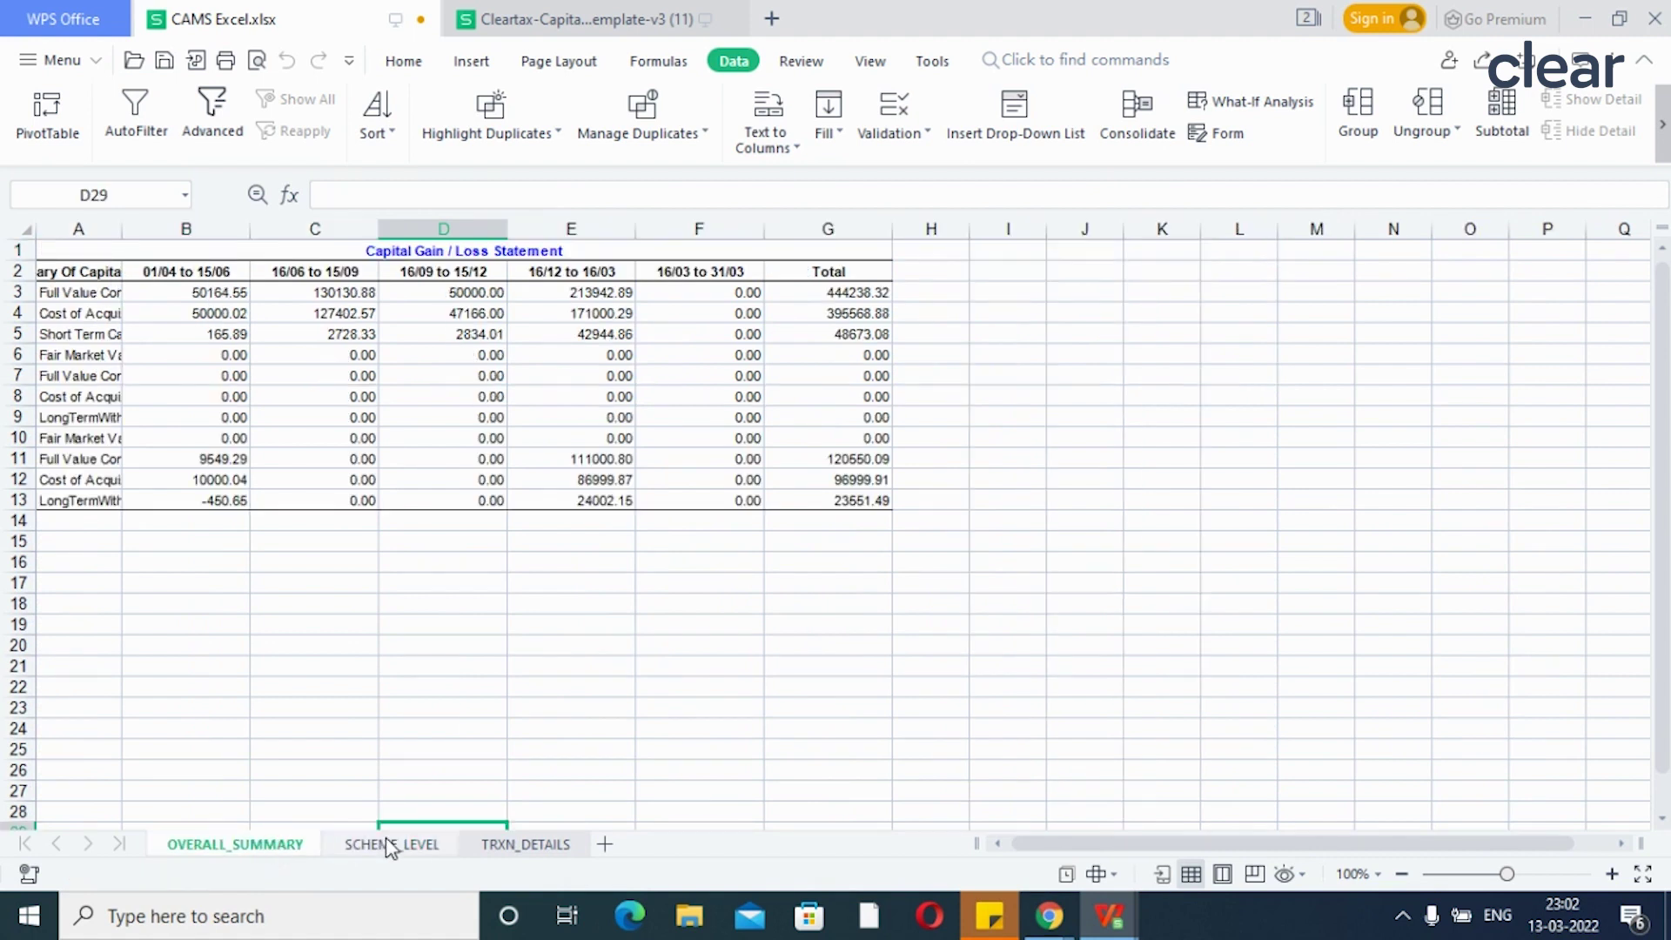
click(514, 843)
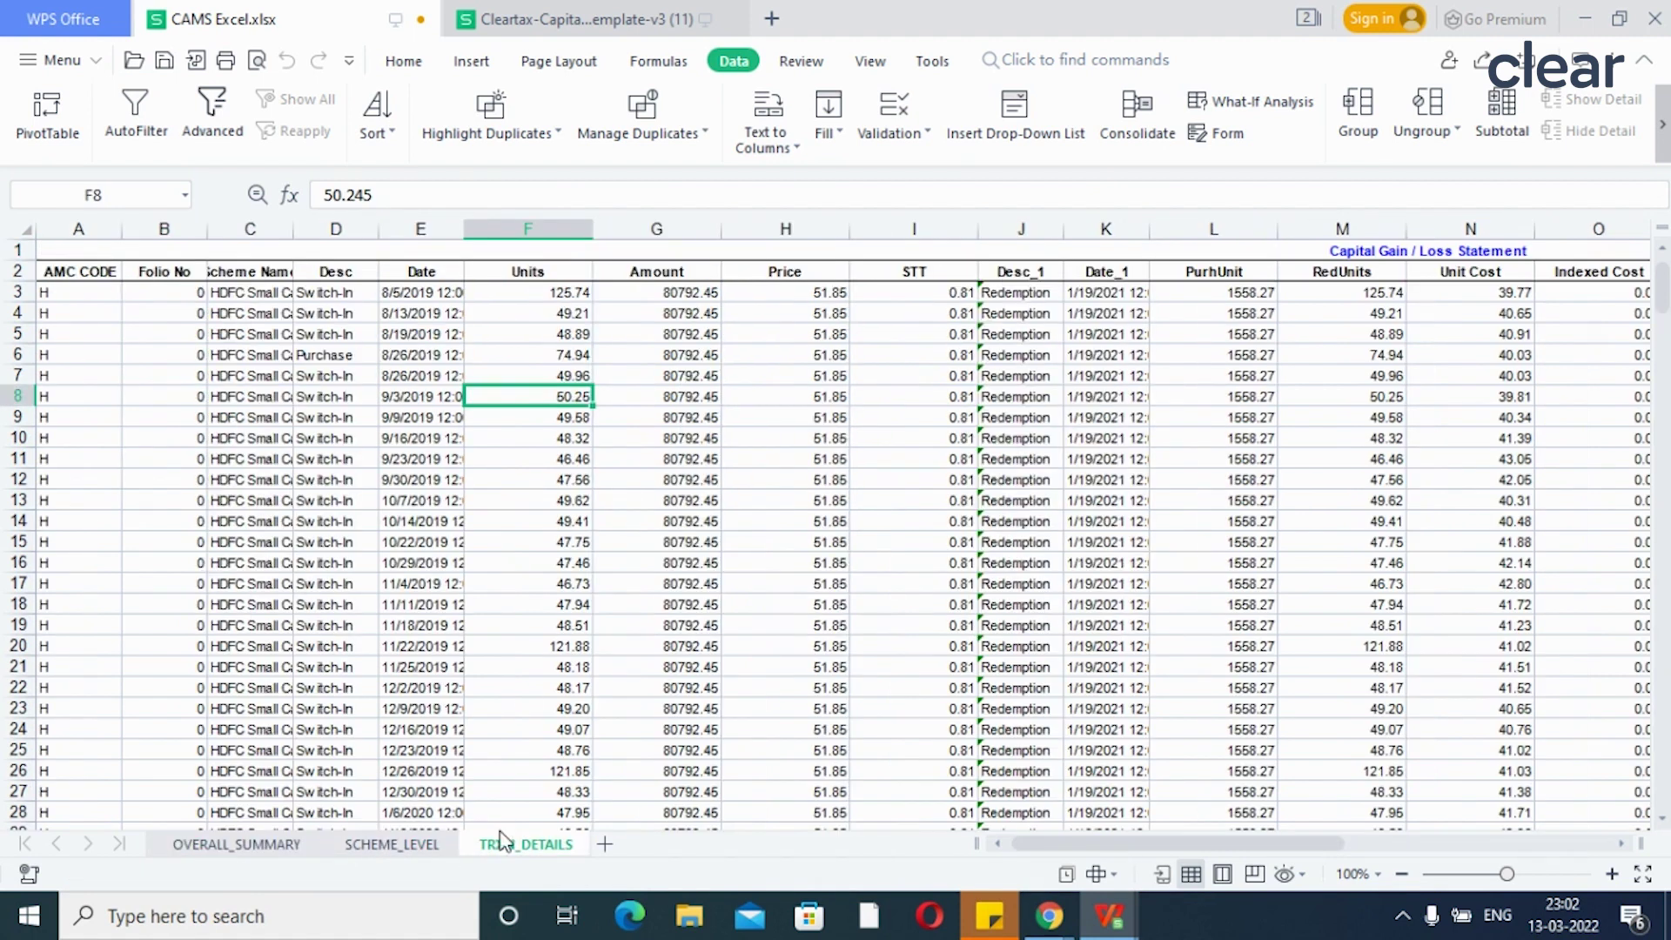
drag(278, 292, 275, 687)
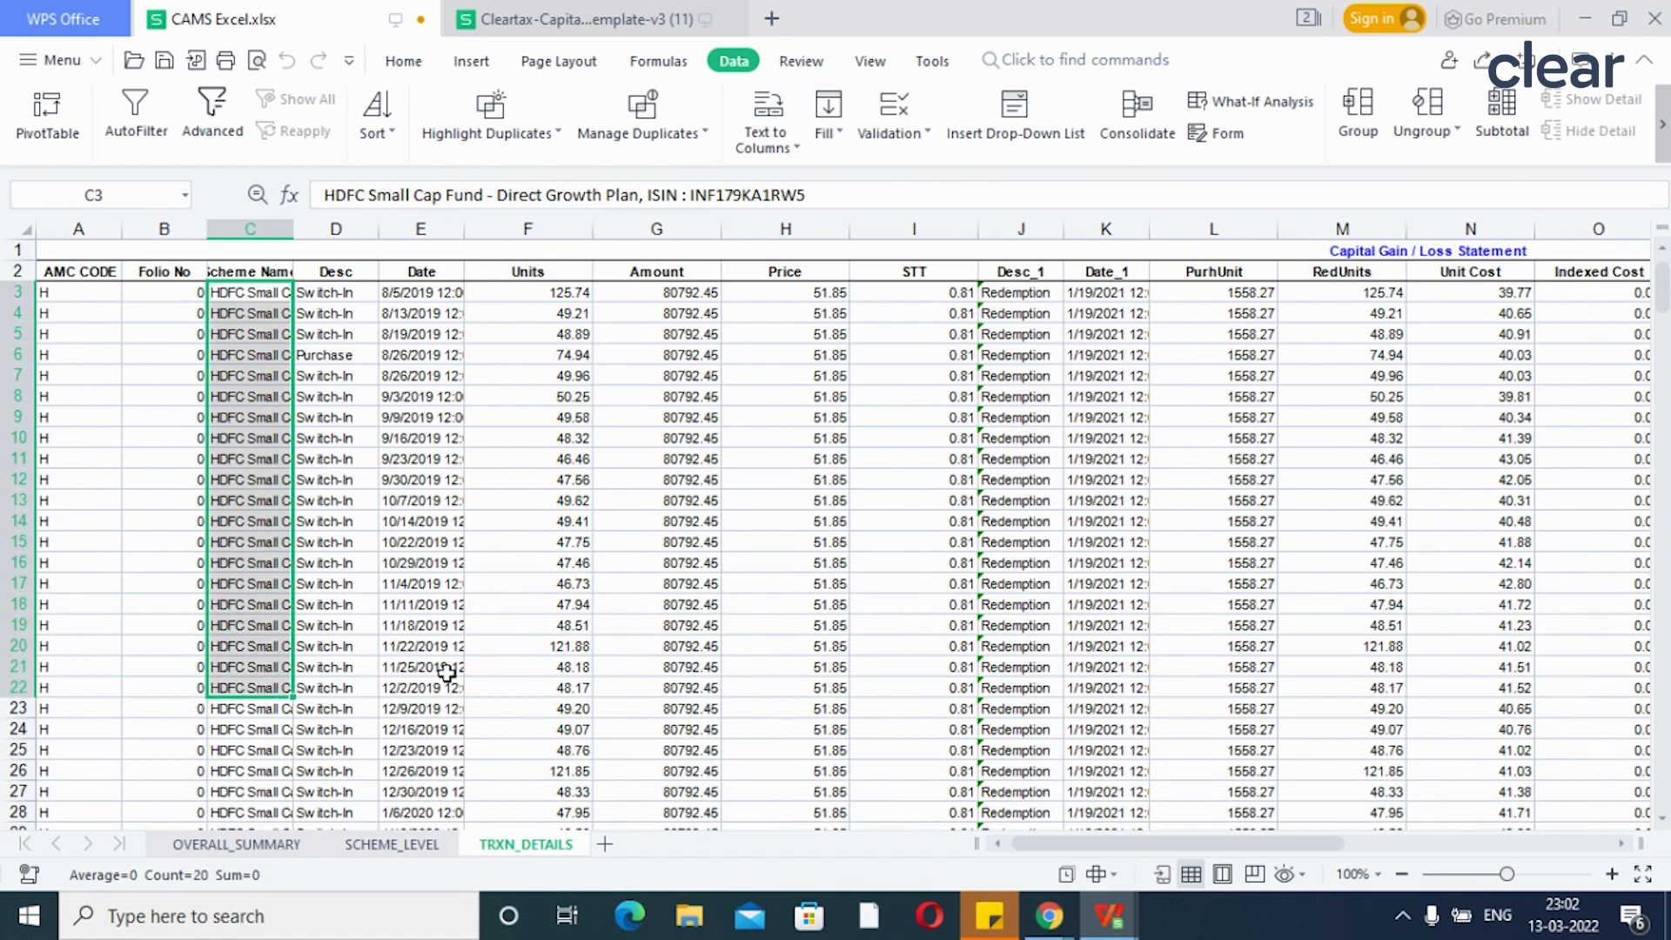
click(540, 18)
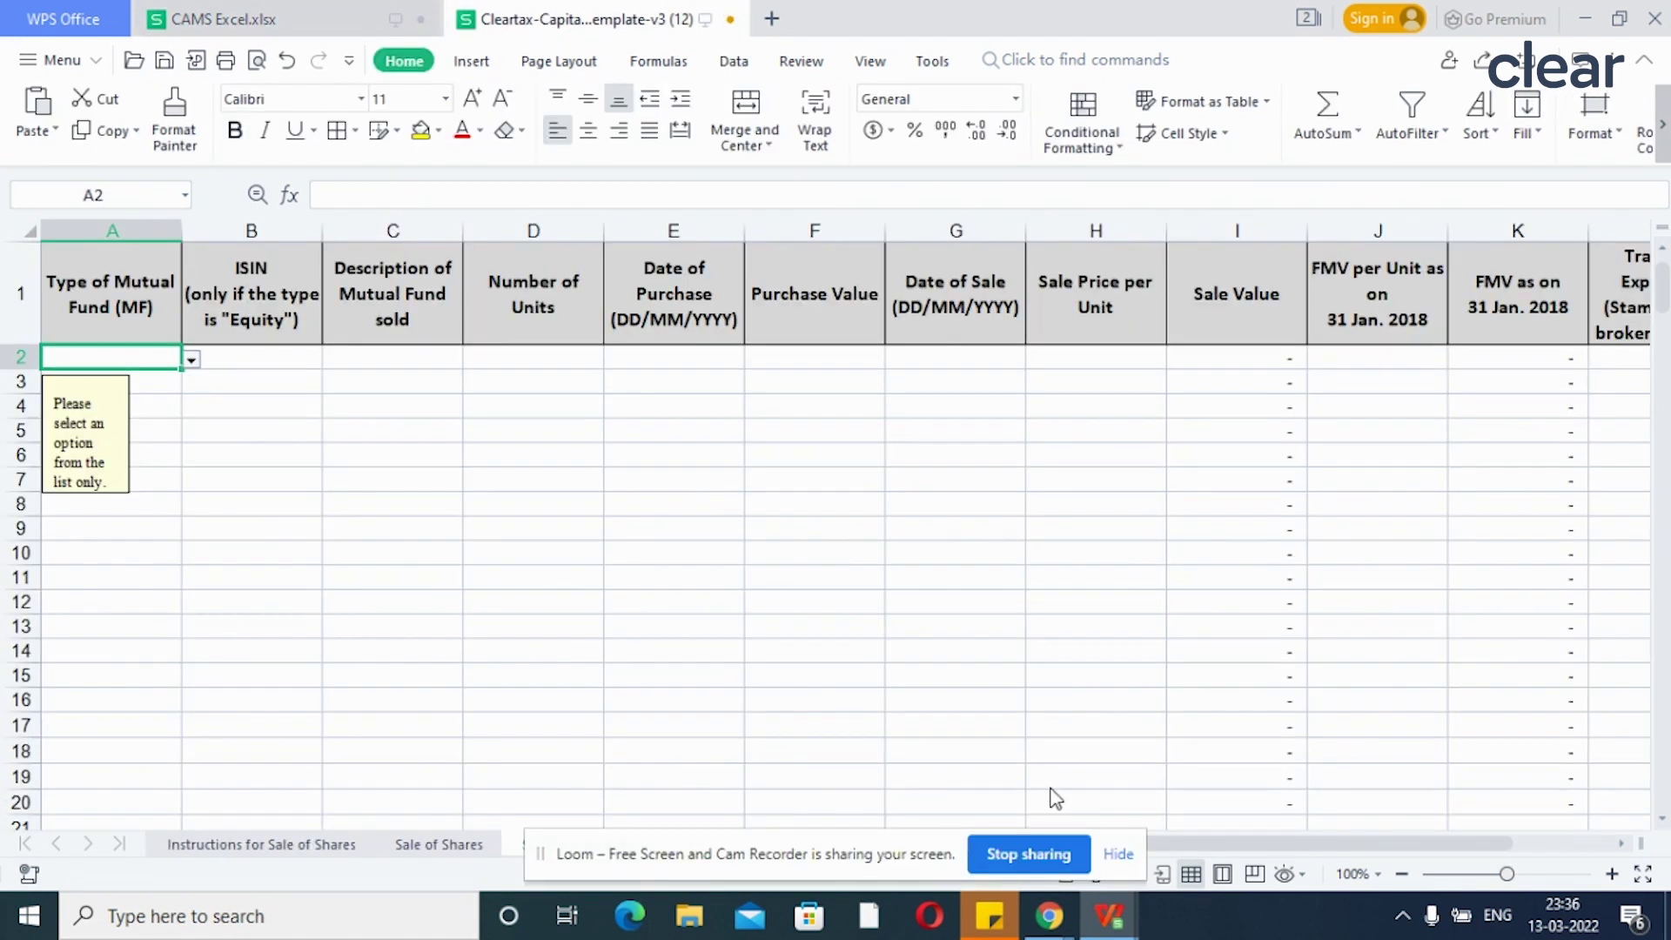
Step: Set A2's fund type to MF (Equity) and select the ISIN cell B2
click(190, 361)
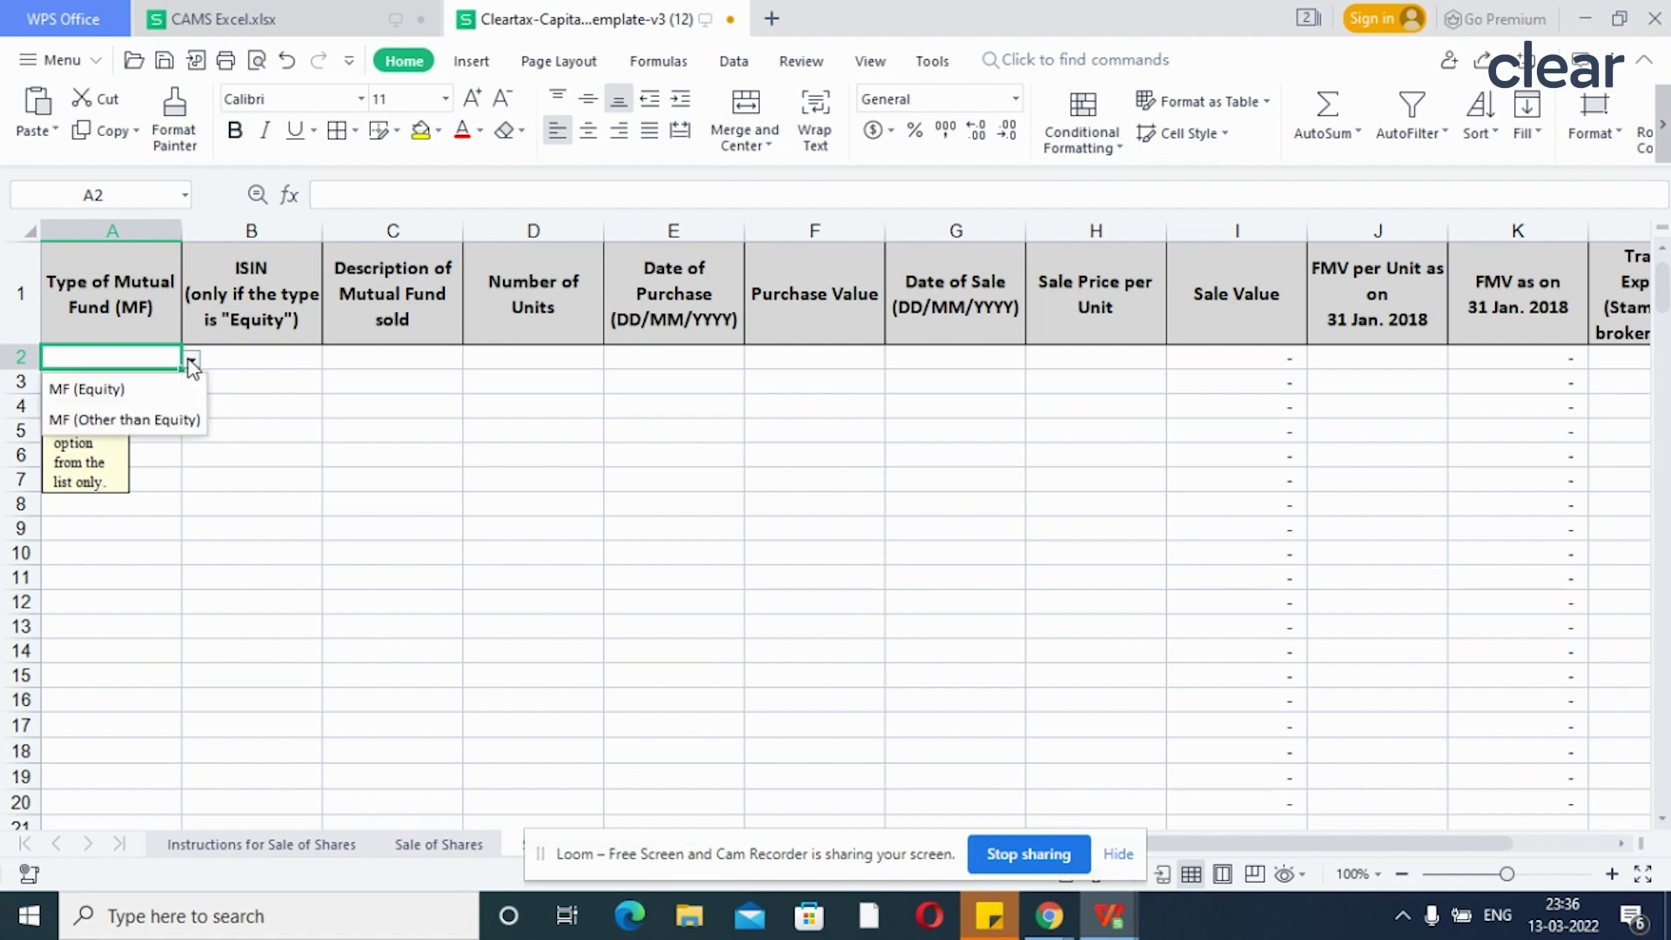
click(141, 390)
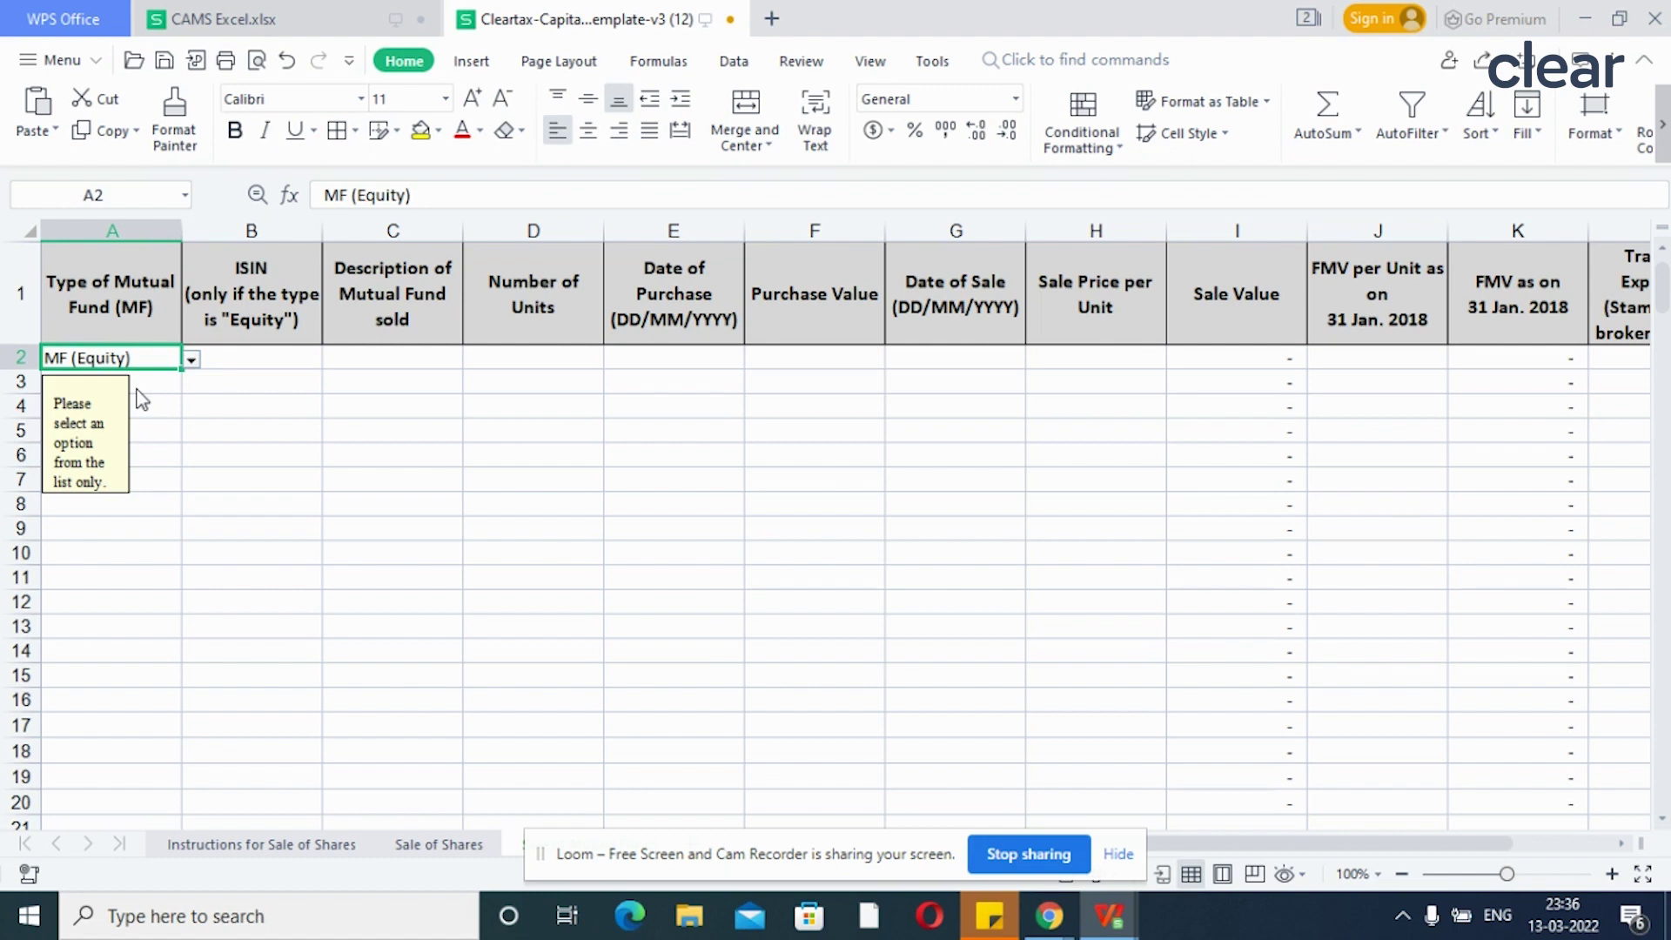
click(245, 357)
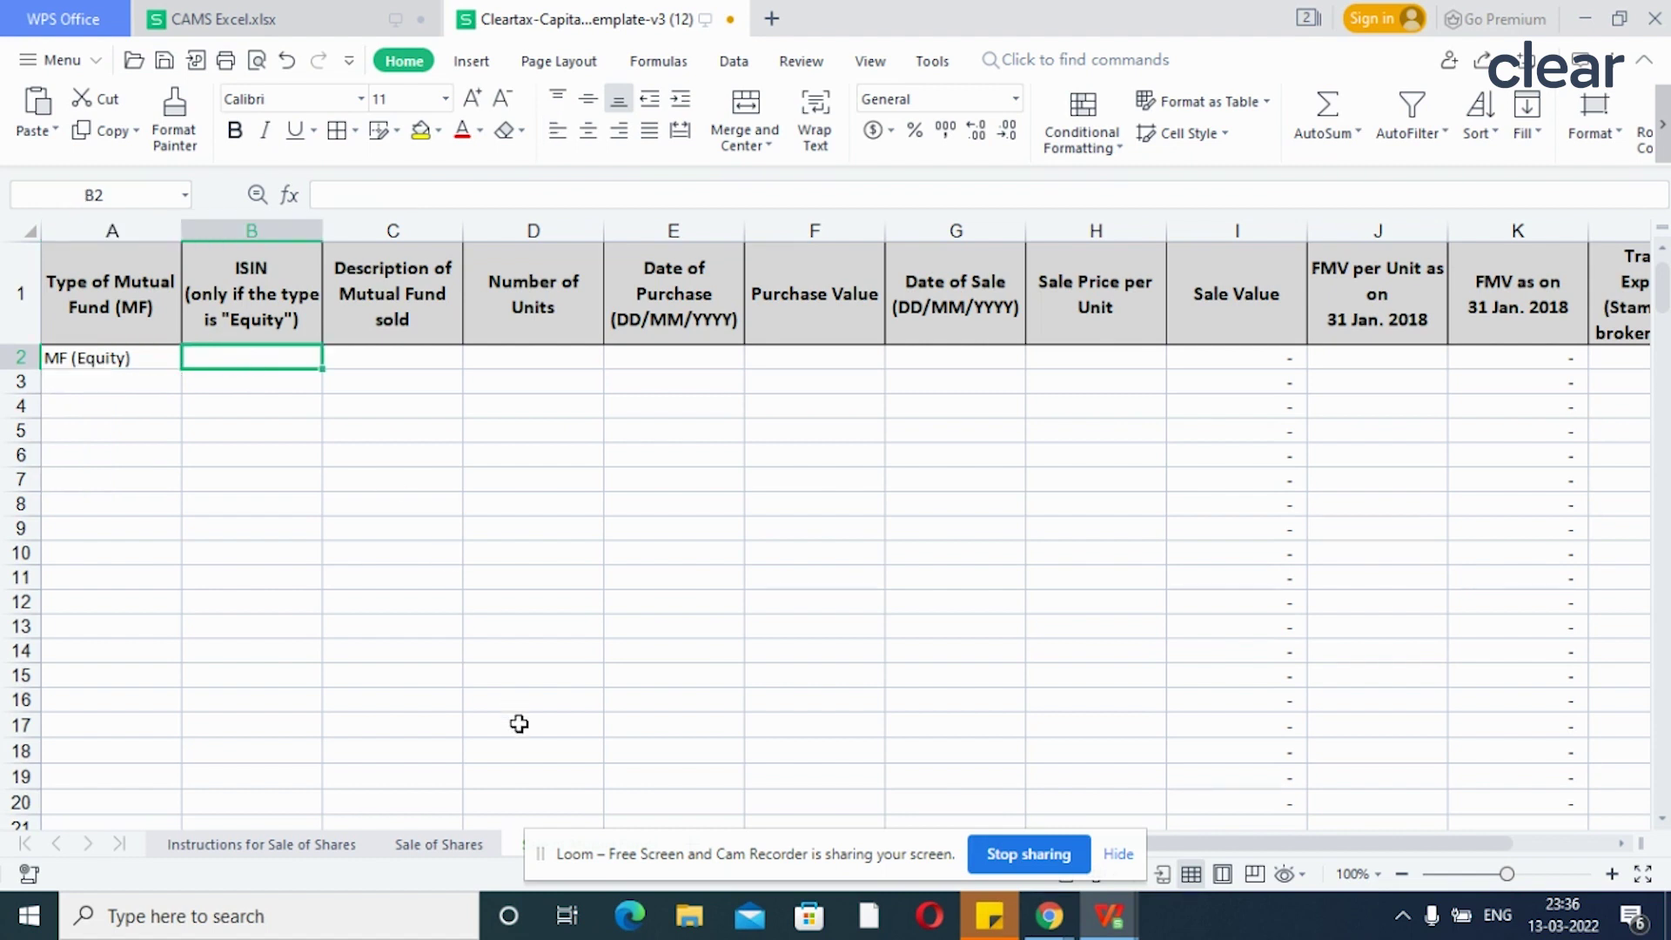
Step: Check the Sale of Shares and Sale of Mutual Funds sheets, then go back to CAMS Excel.xlsx
click(1117, 857)
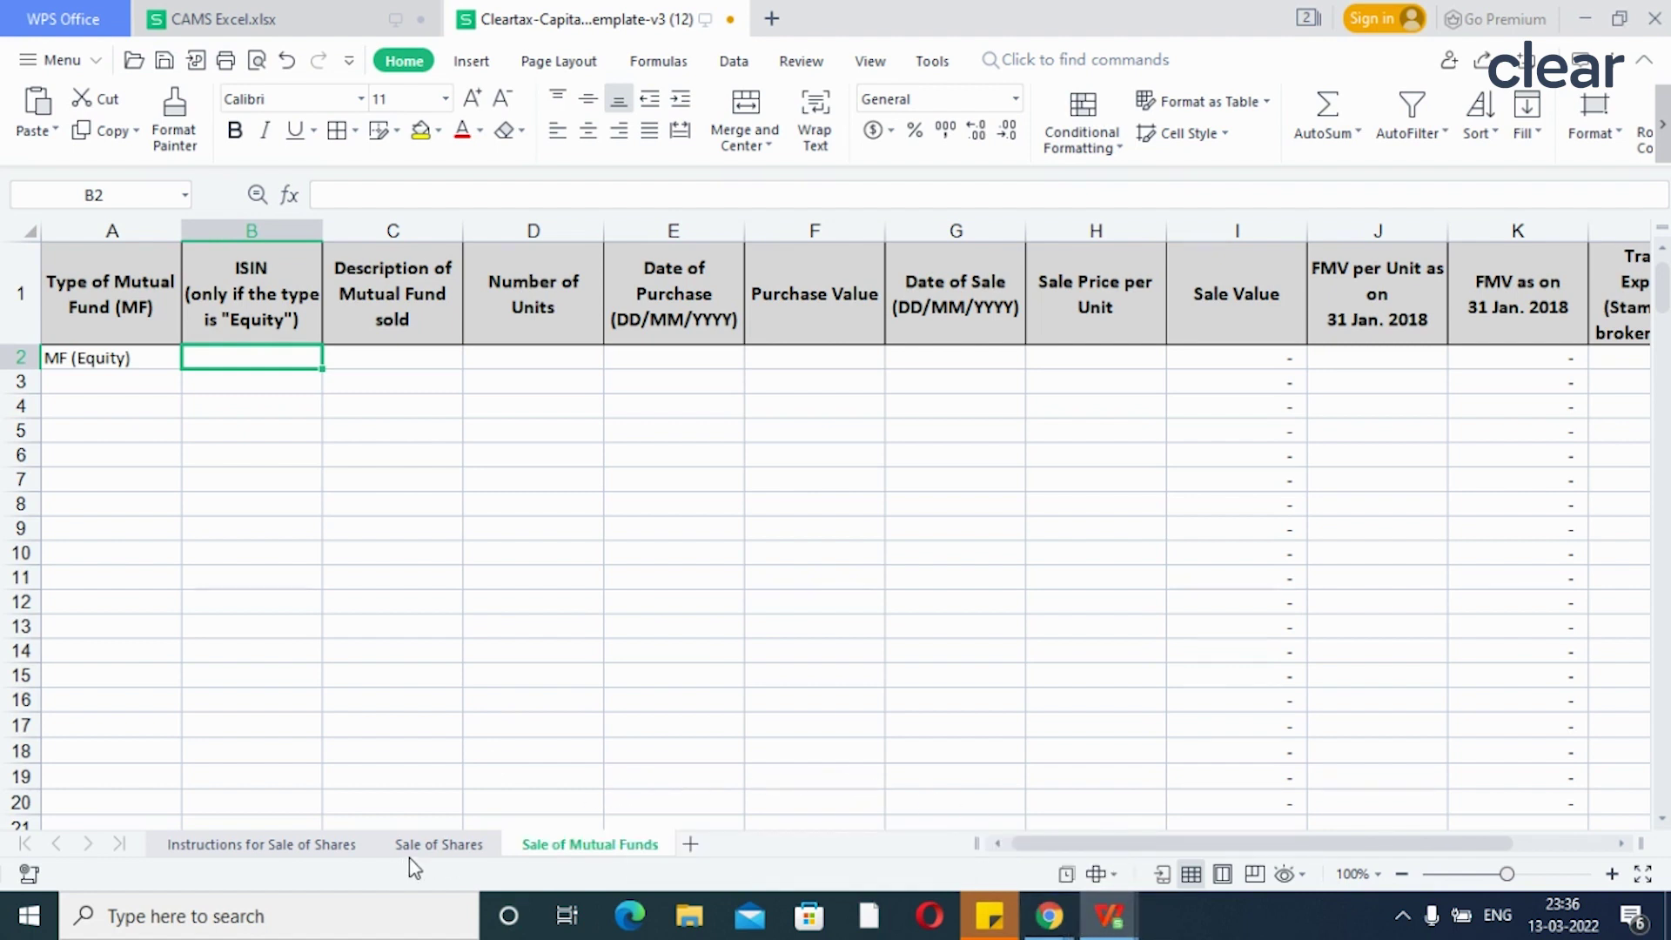
click(436, 846)
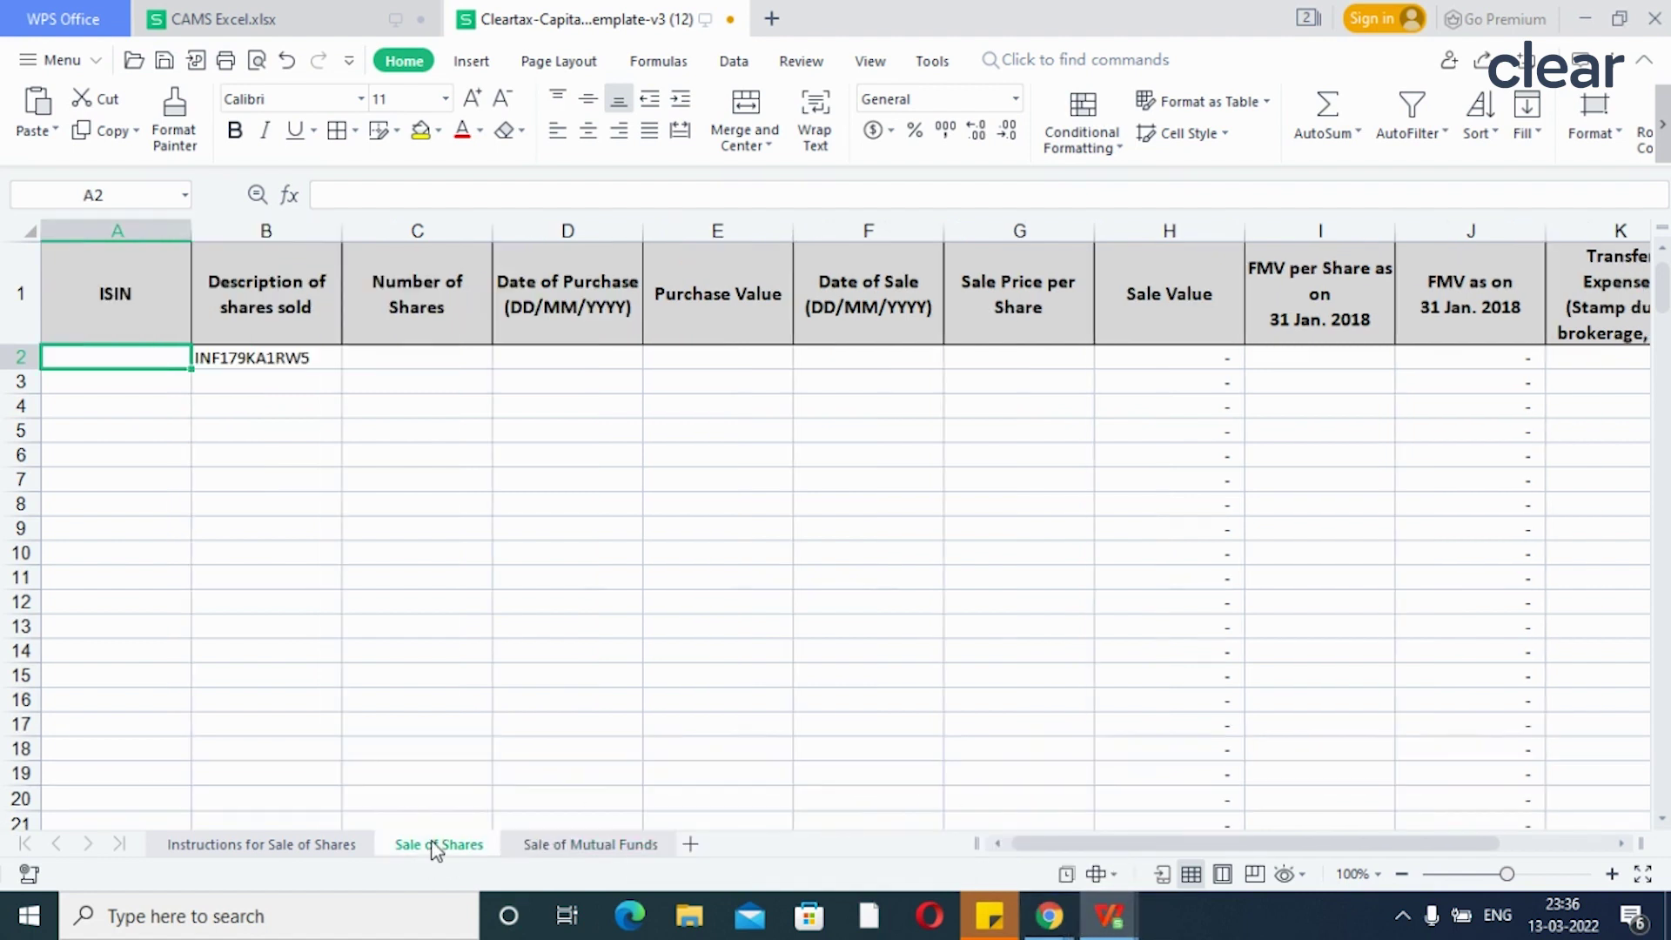
click(589, 845)
click(336, 14)
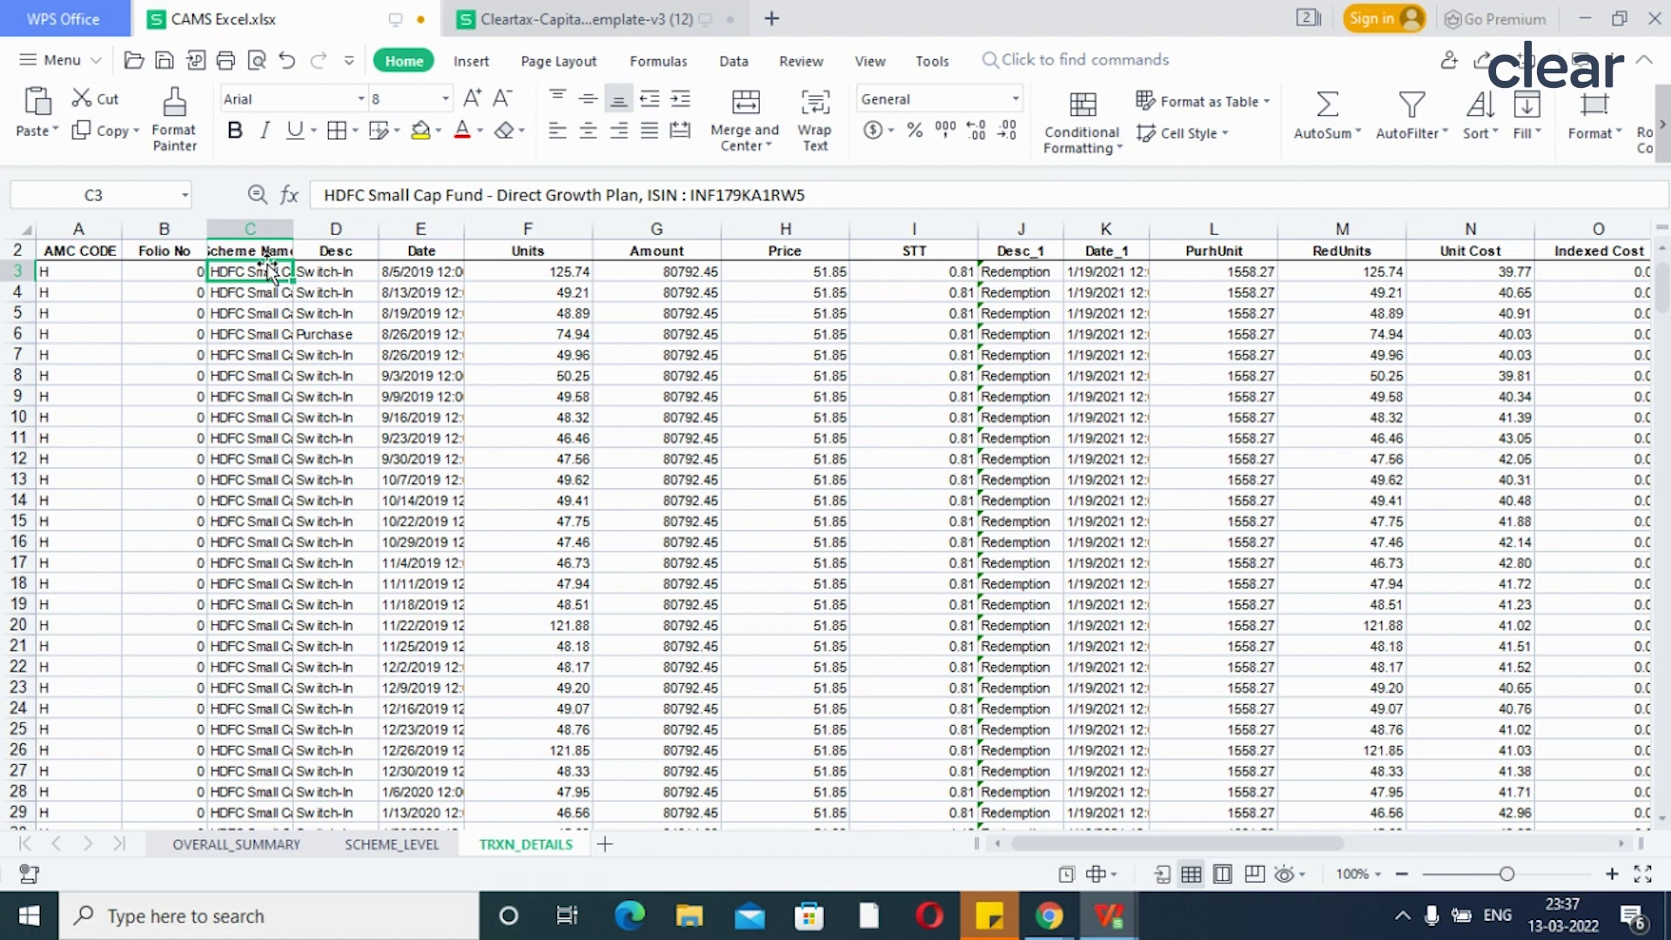
Step: Copy the ISIN from CAMS cell C3 and paste INF179KA1RW5 into template cell B2
key(ctrl+z)
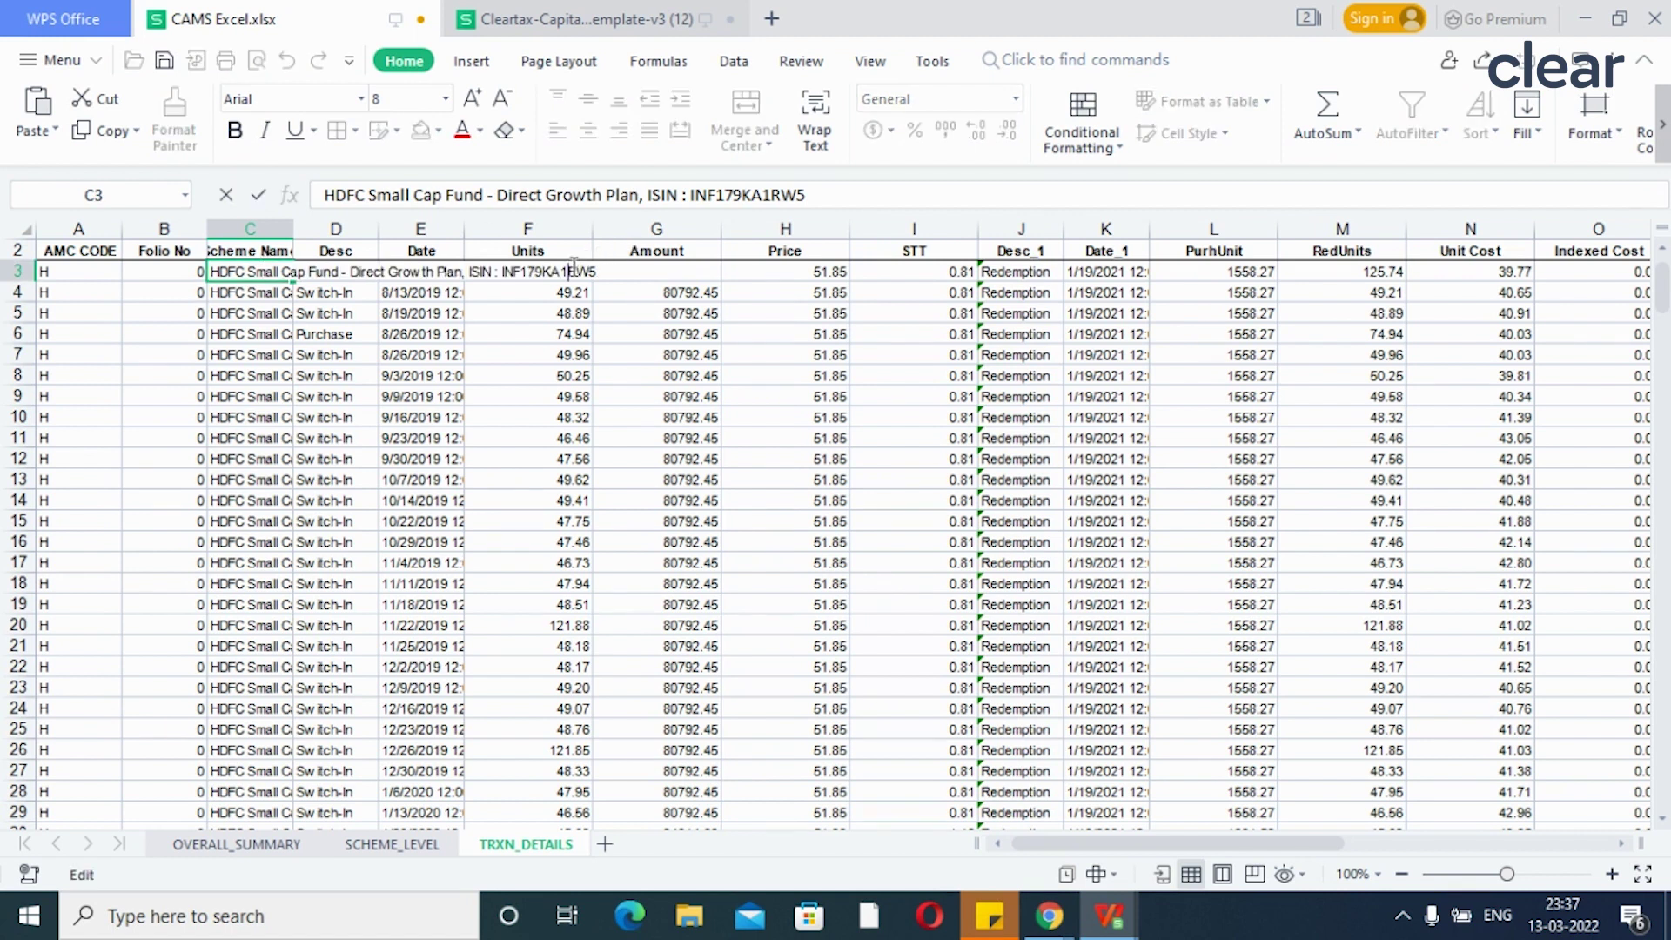
key(ctrl+Tab)
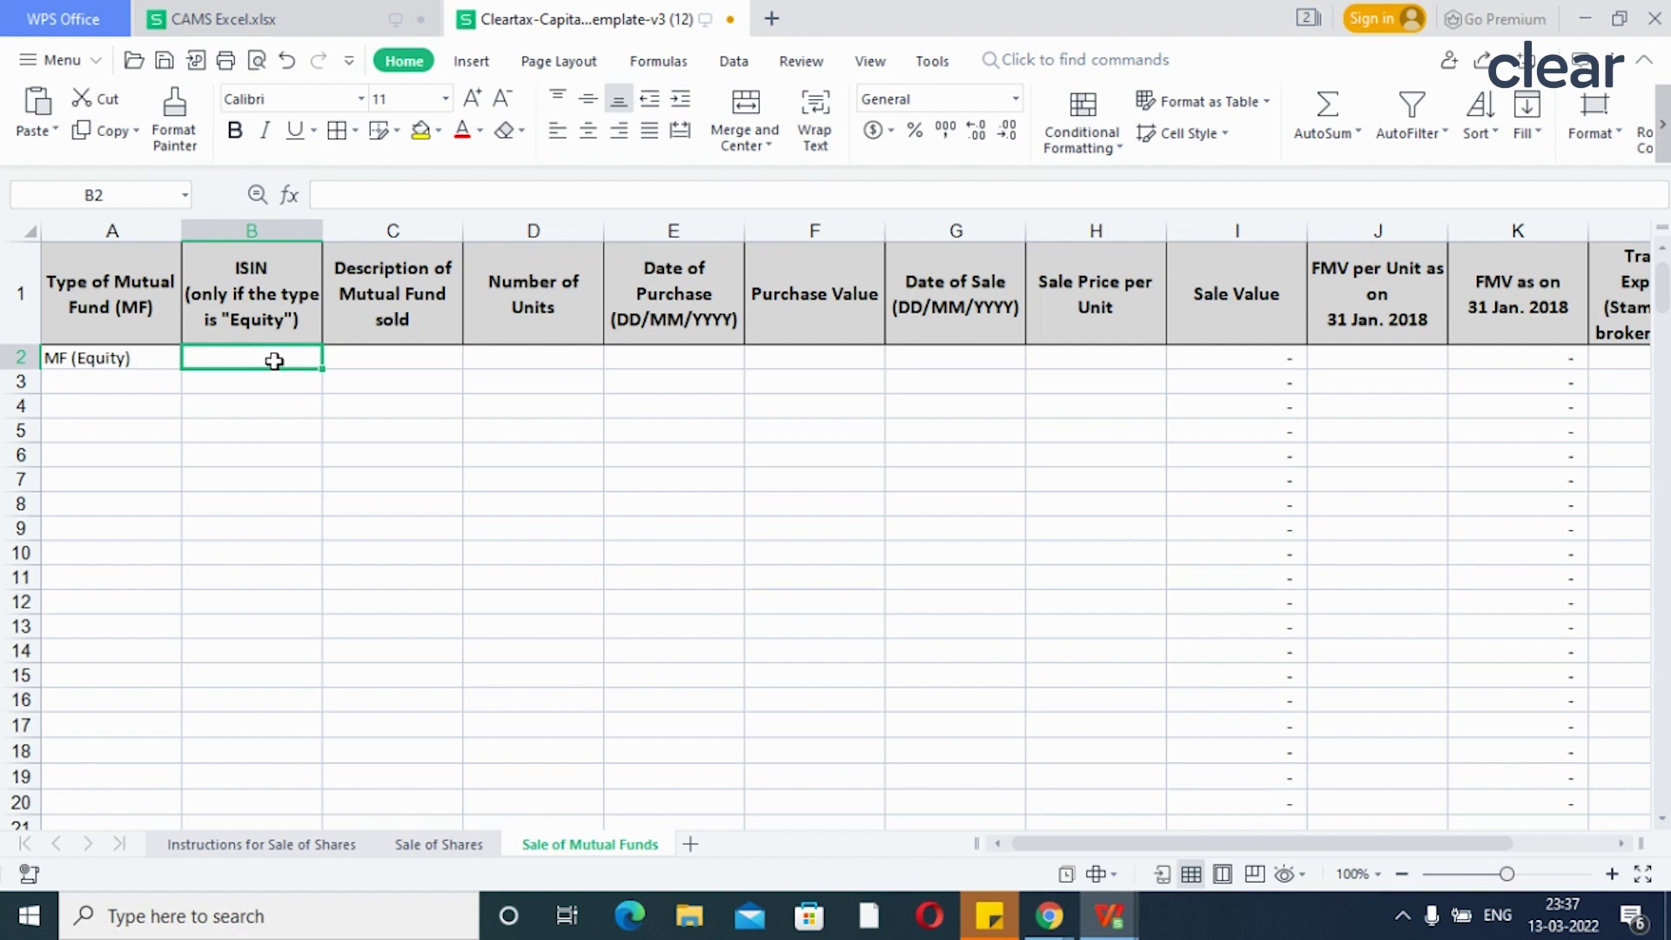
text(INF179KA1RW5)
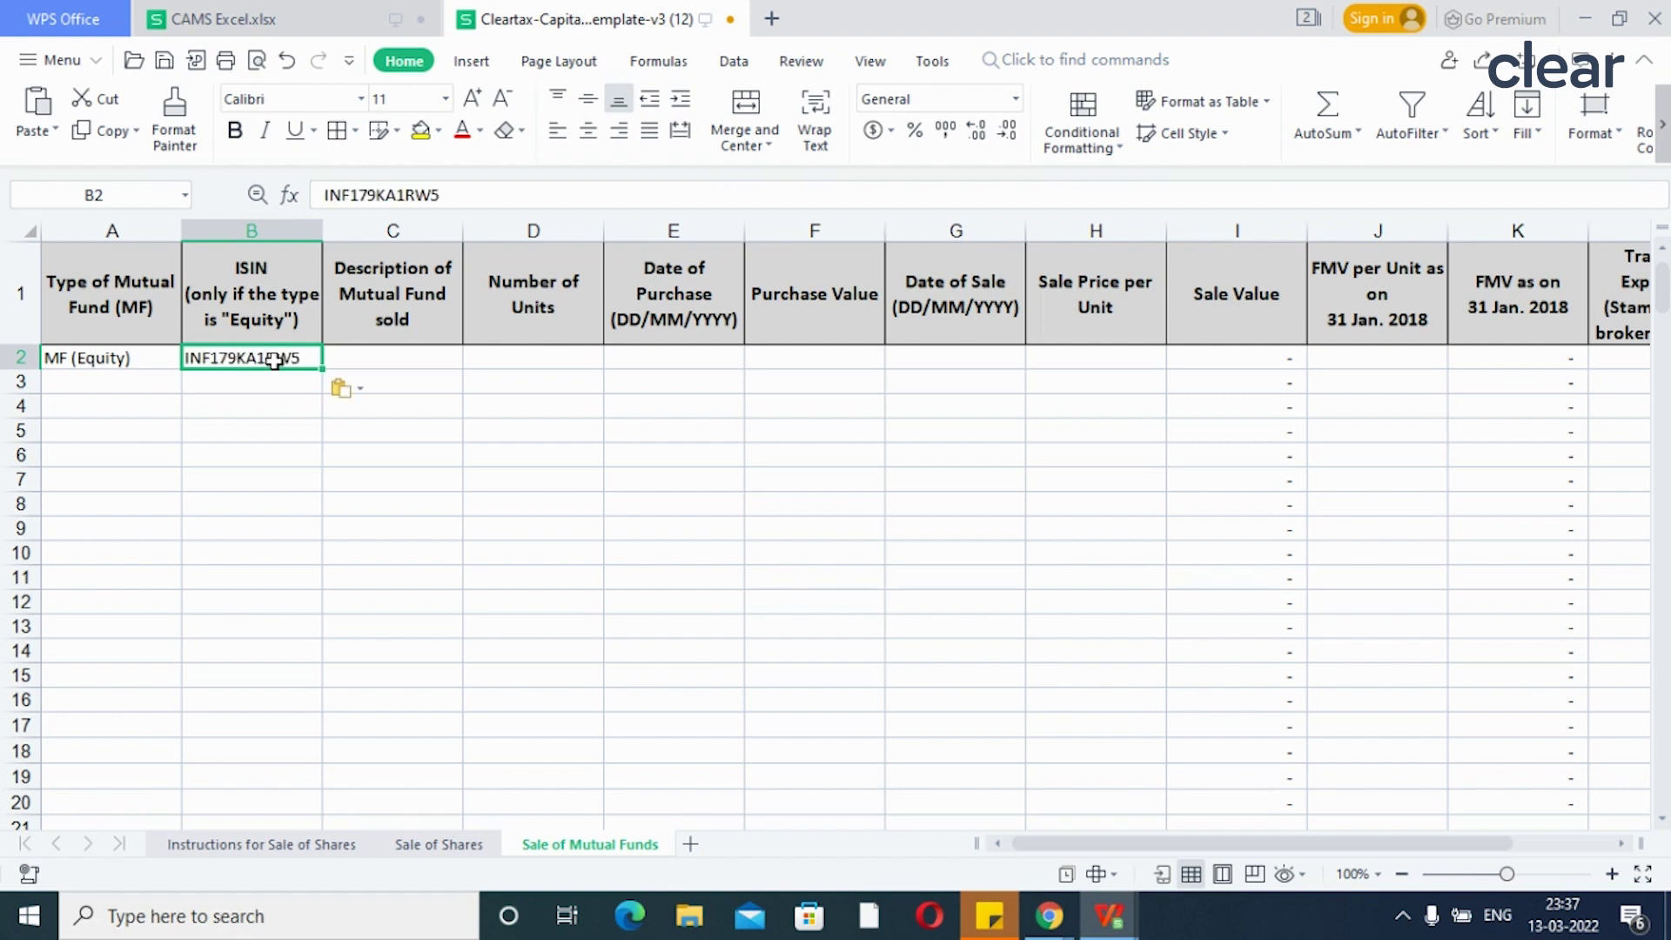
click(357, 352)
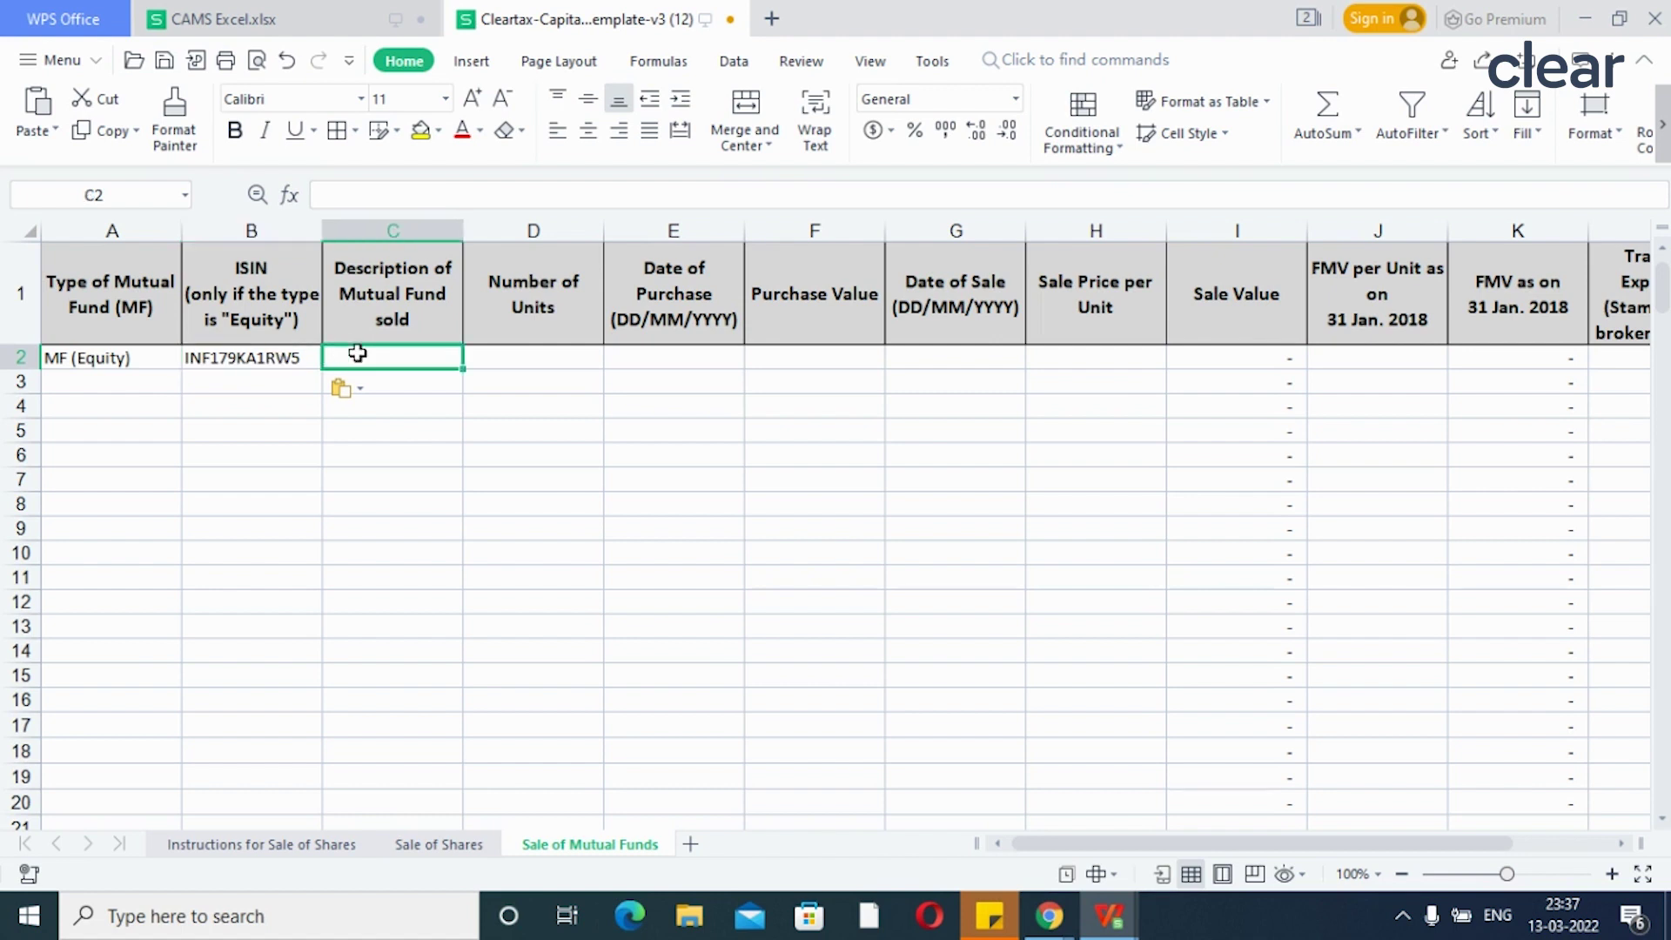
Step: Paste the CAMS scheme names into column C as fund descriptions, down to row 117
click(236, 14)
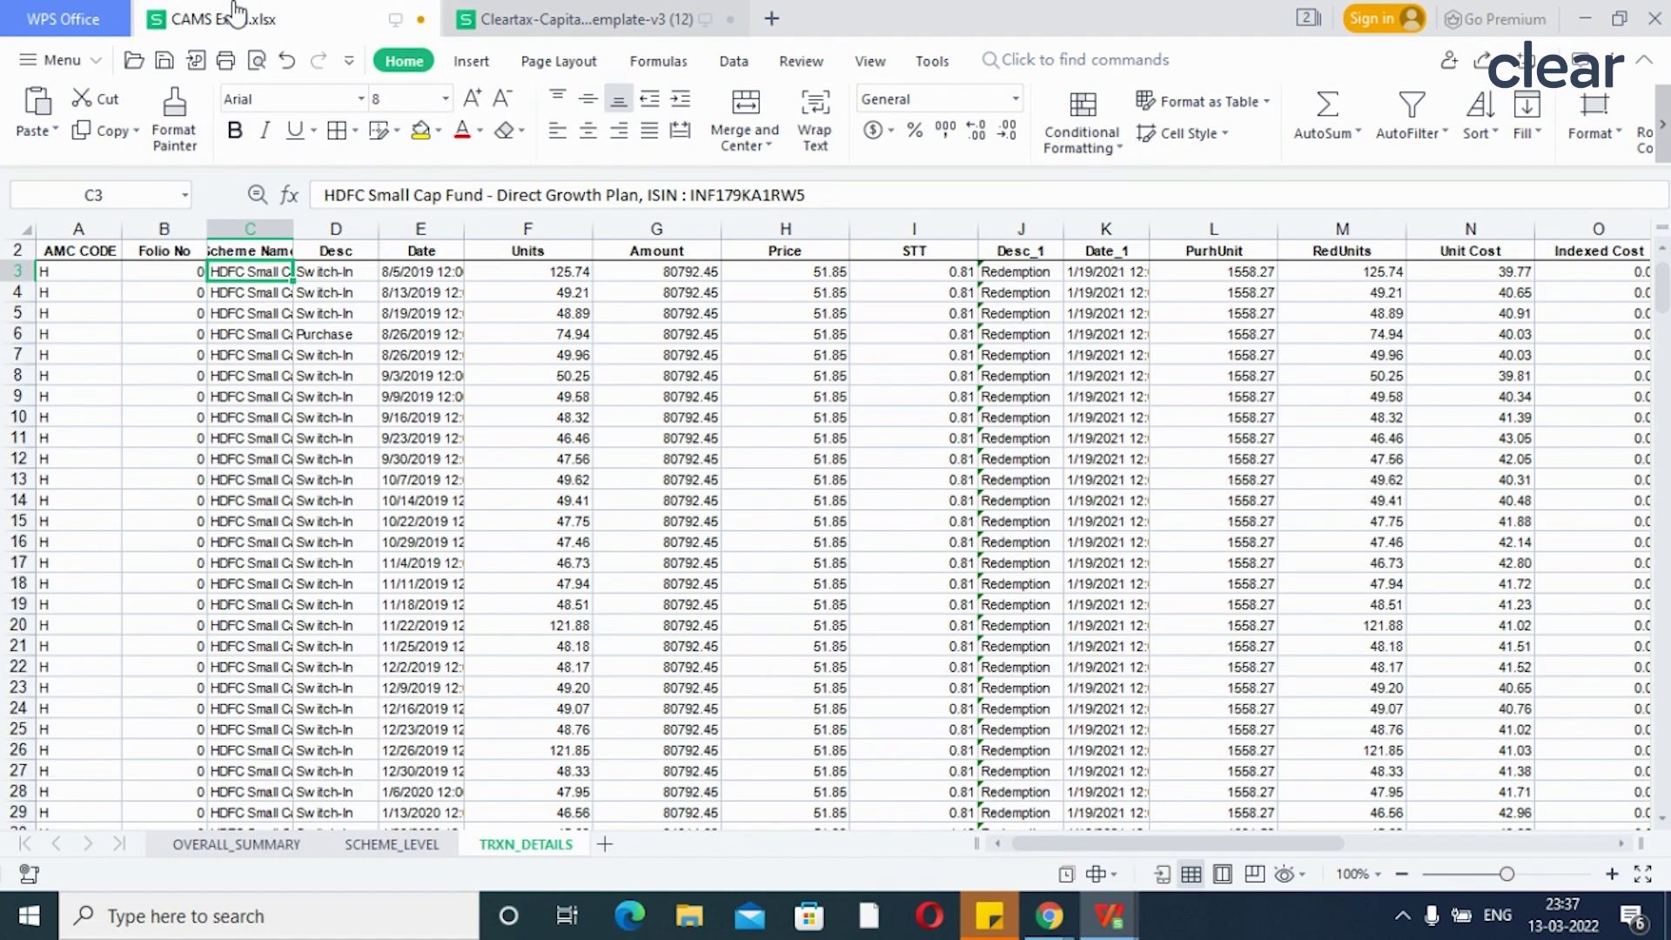
key(ctrl+Tab)
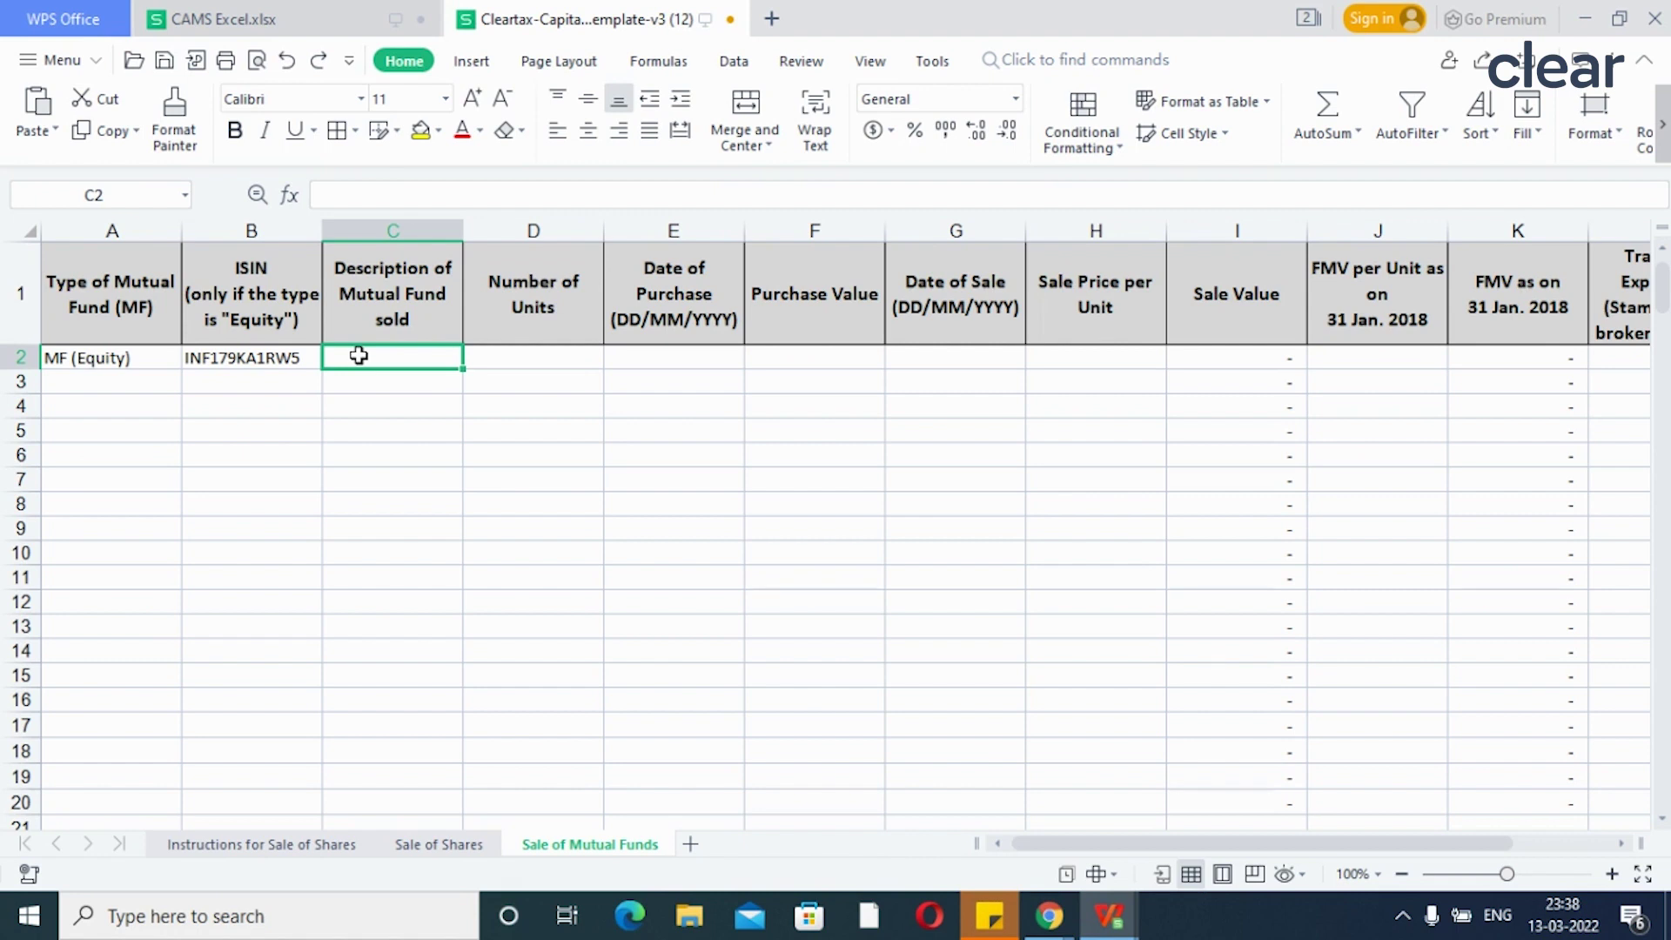
key(ctrl+v)
key(Down)
key(ctrl+Down)
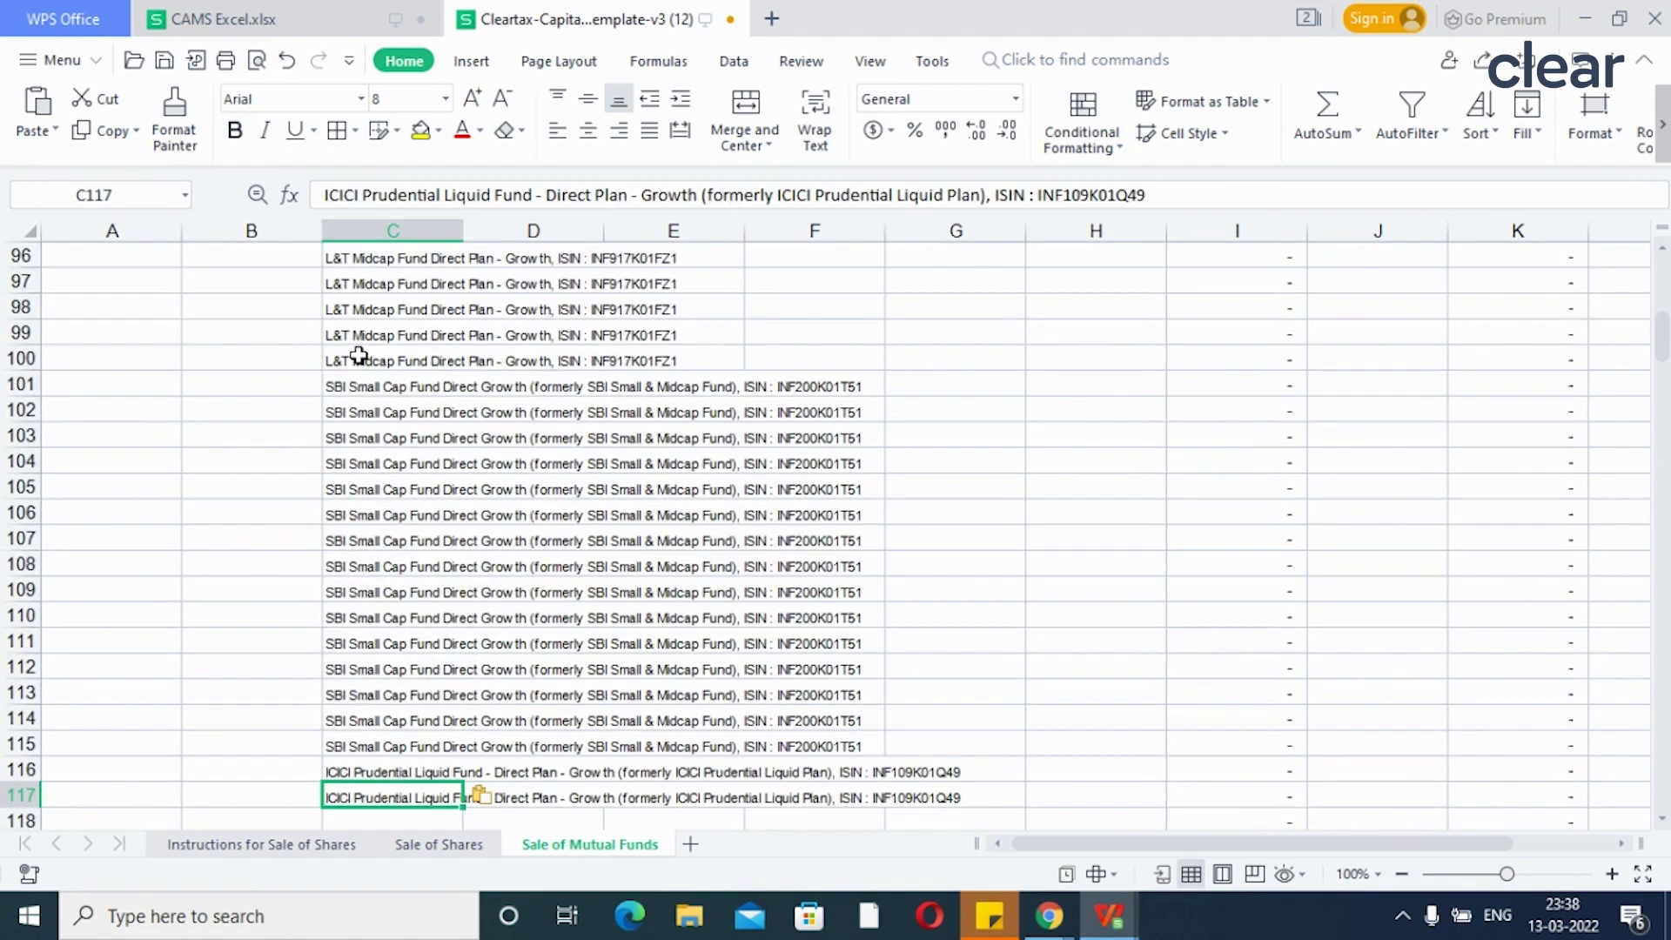
key(Down)
key(Up)
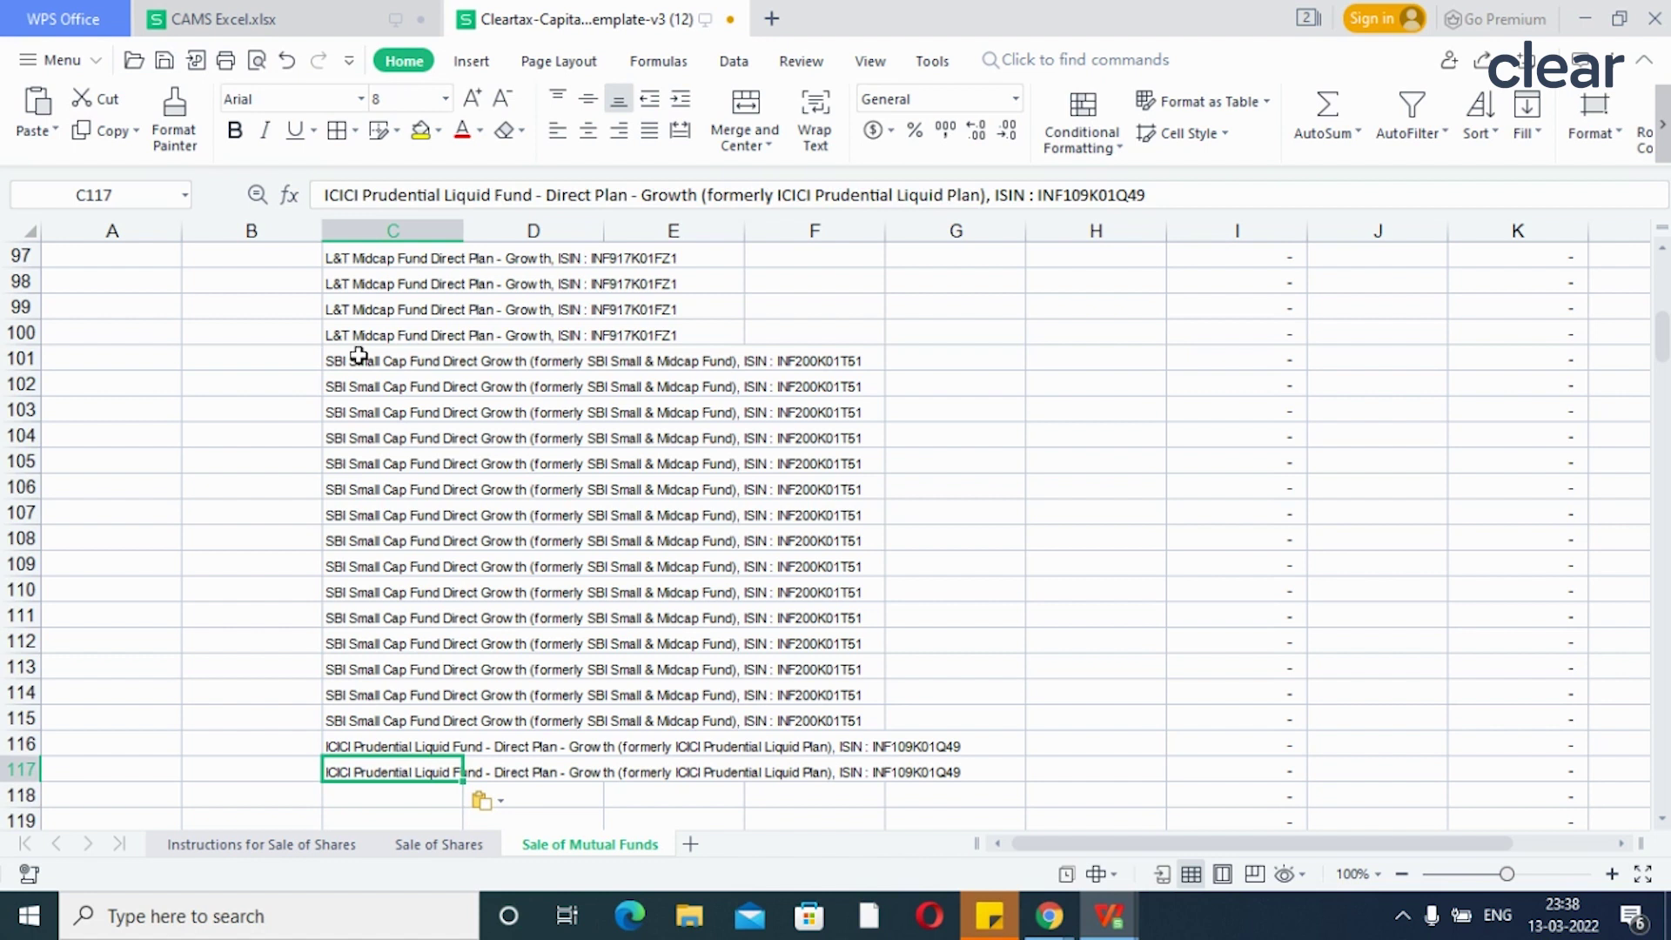
key(Down)
Step: Copy the empty cell C118 to capture its plain formatting, then return to C117
click(359, 356)
click(394, 799)
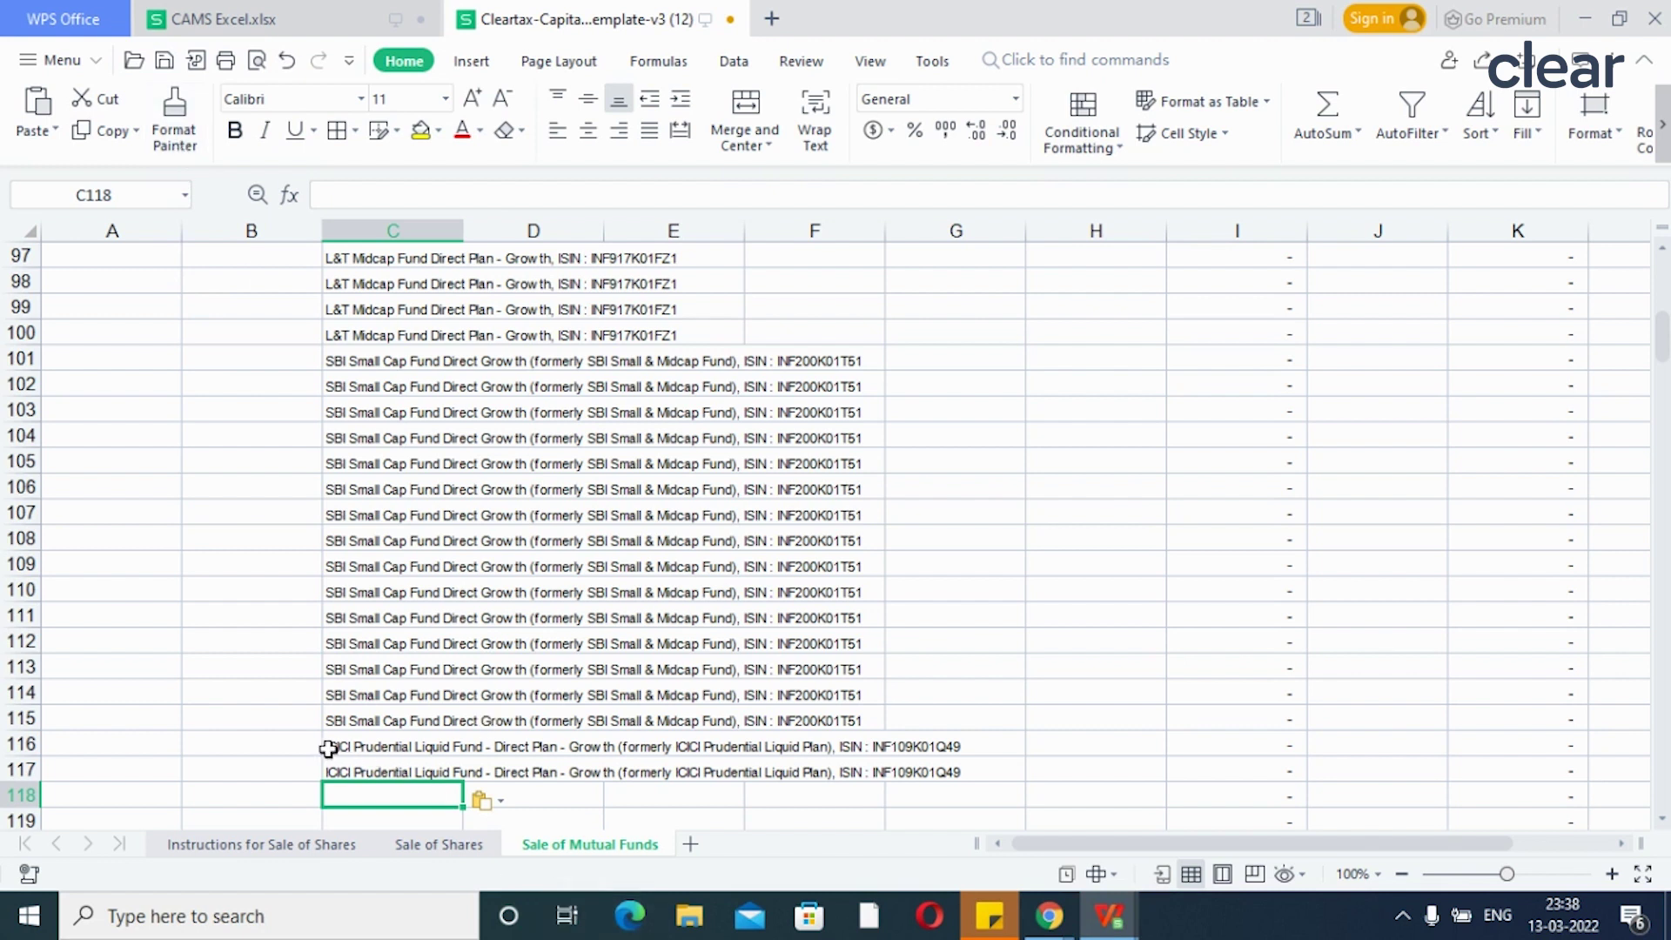
right_click(362, 802)
mouse_move(471, 404)
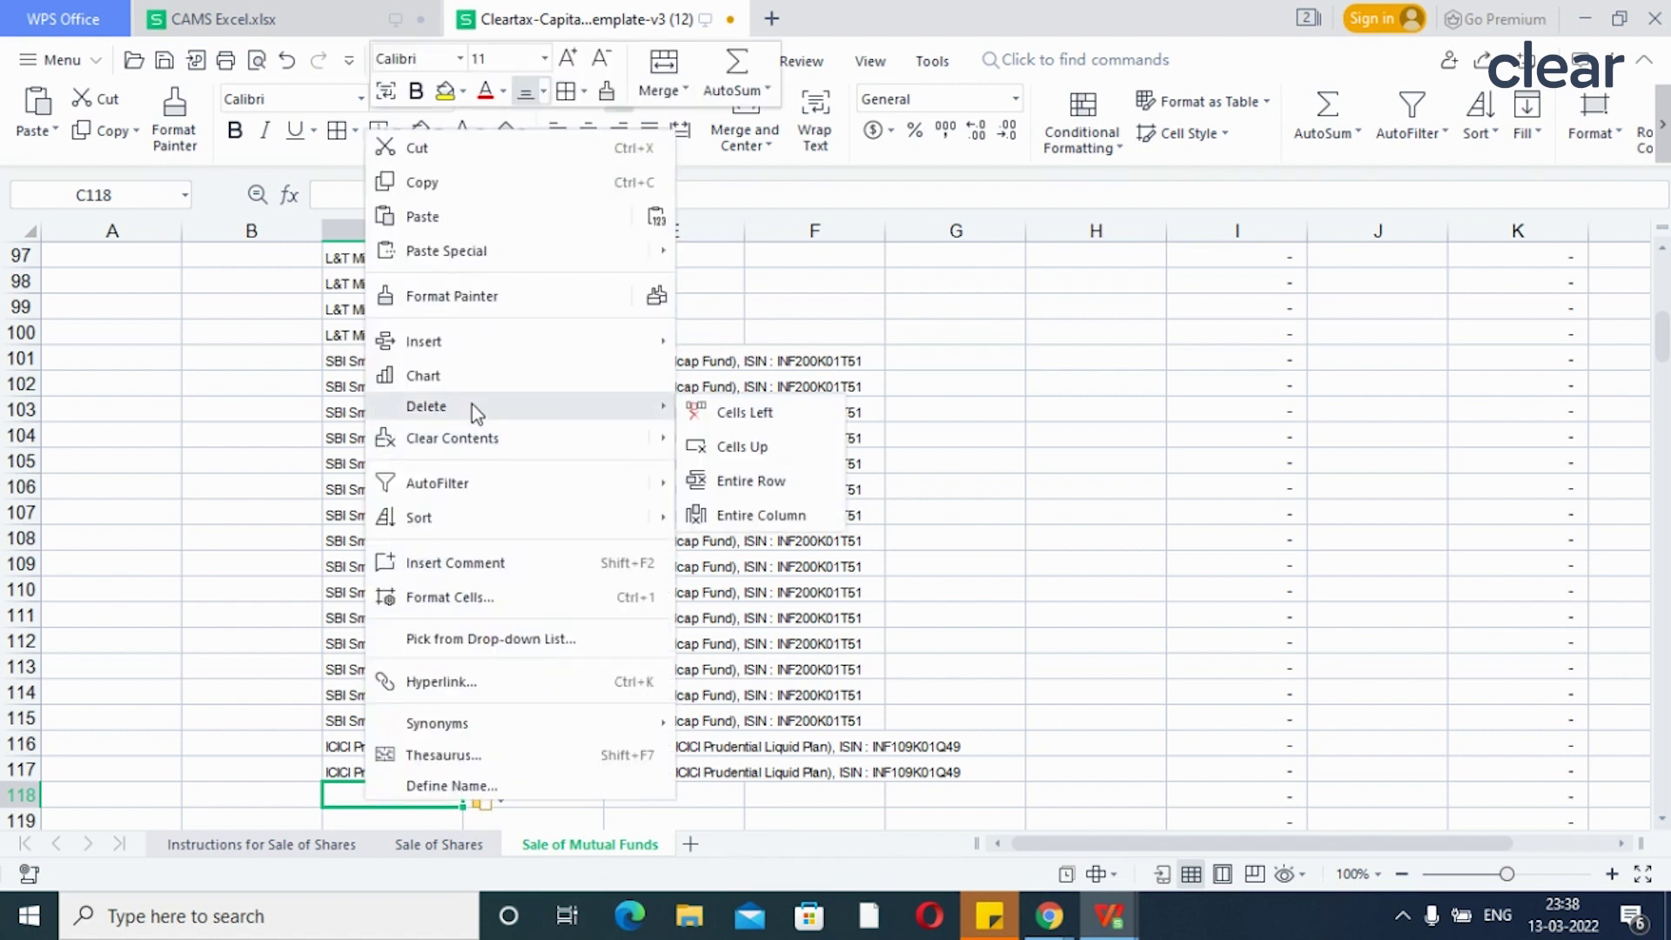
click(510, 184)
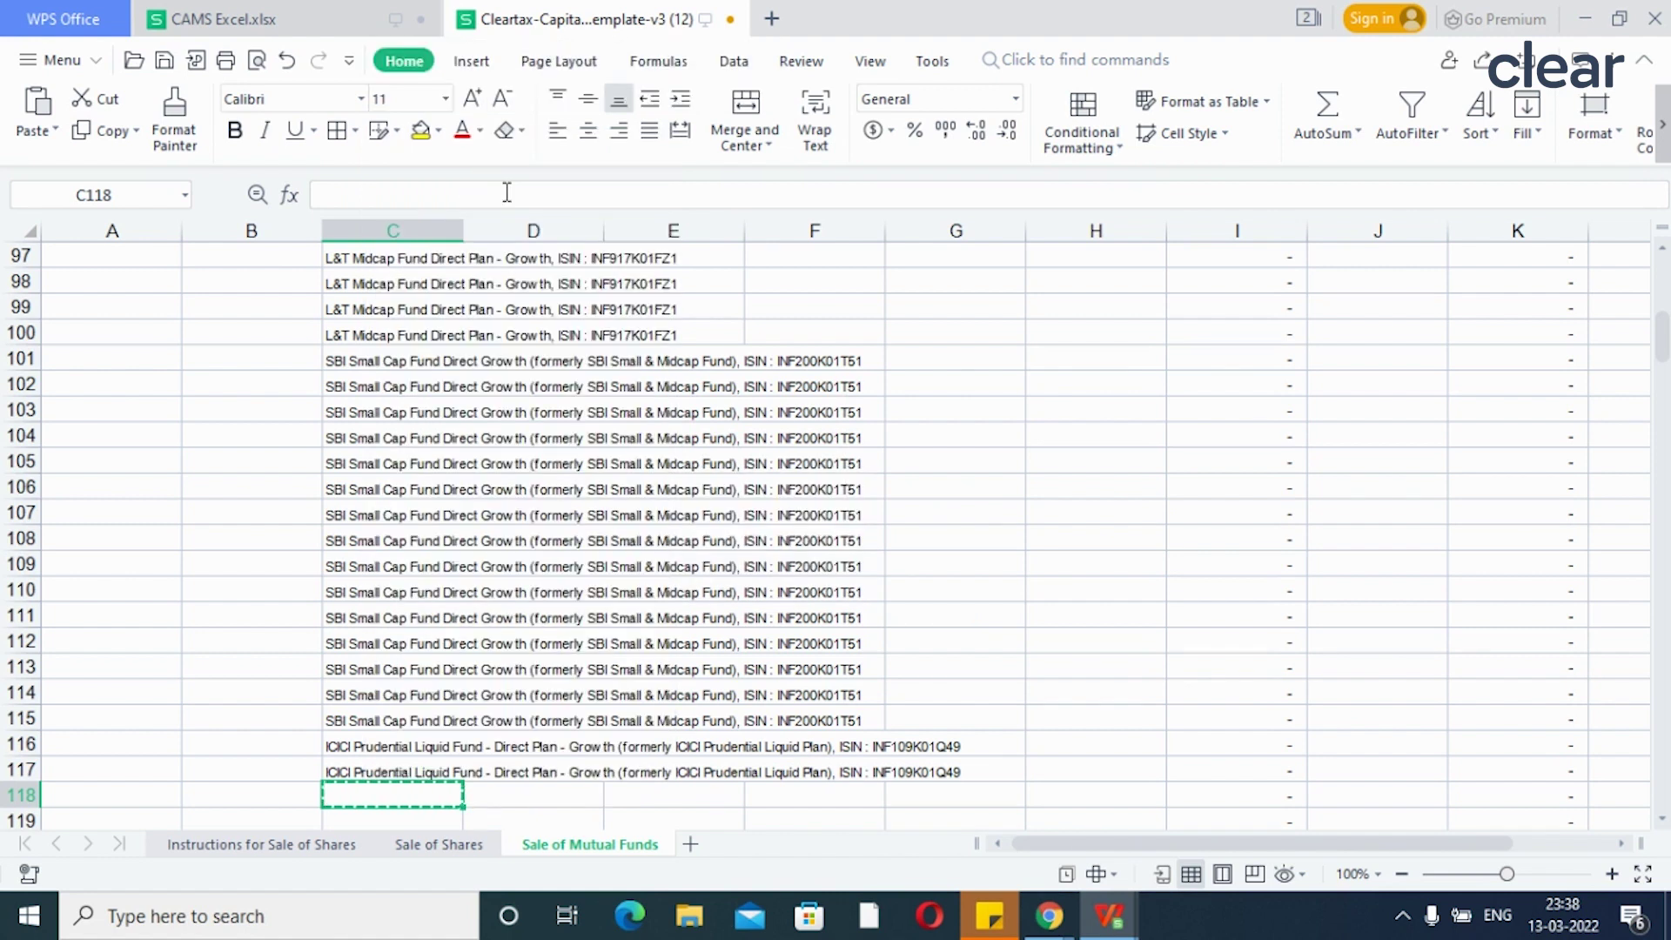
click(421, 772)
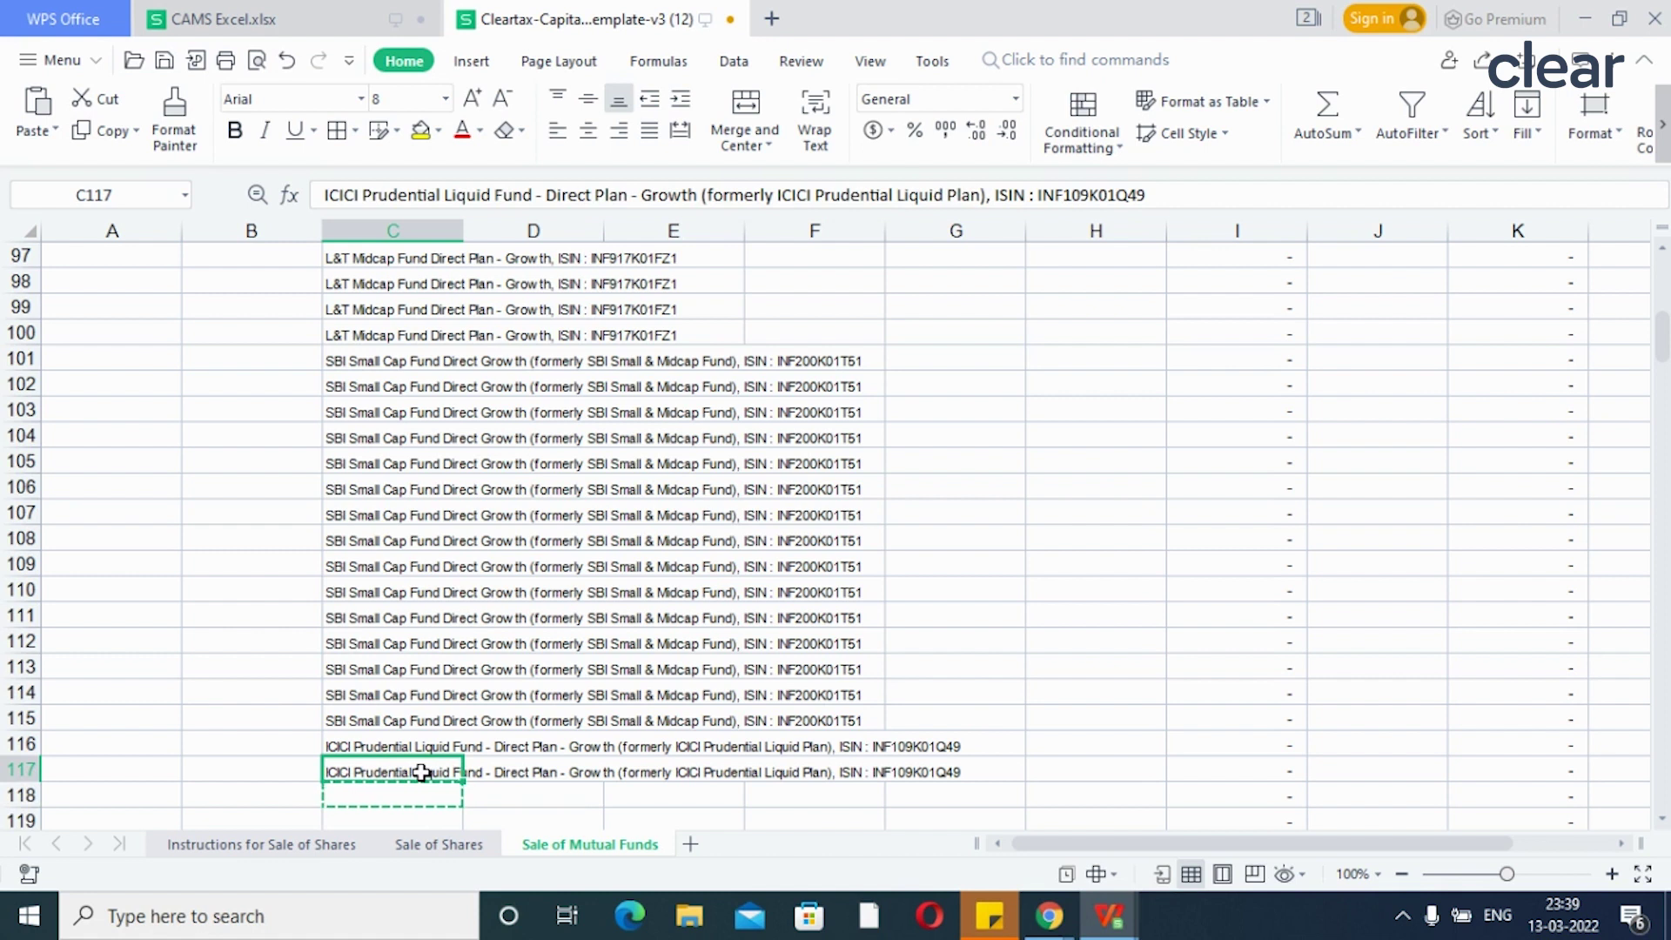
Step: Apply the copied plain formatting to fund descriptions C2:C117 with Paste Special > Formats
key(ctrl+shift+Up)
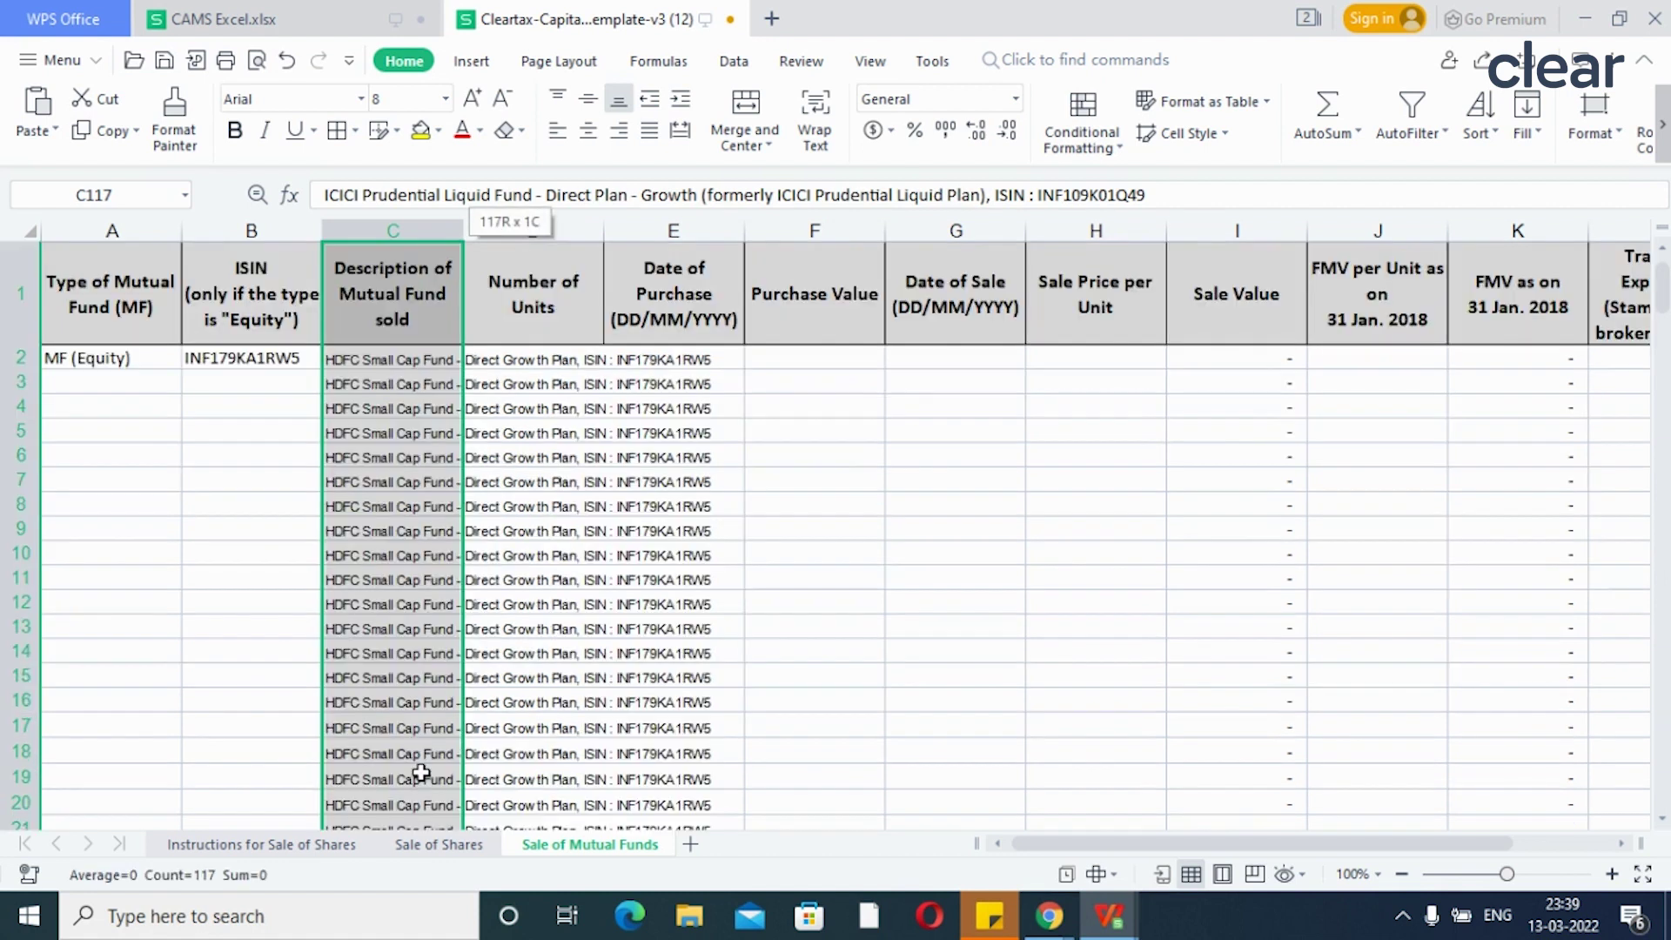
right_click(423, 350)
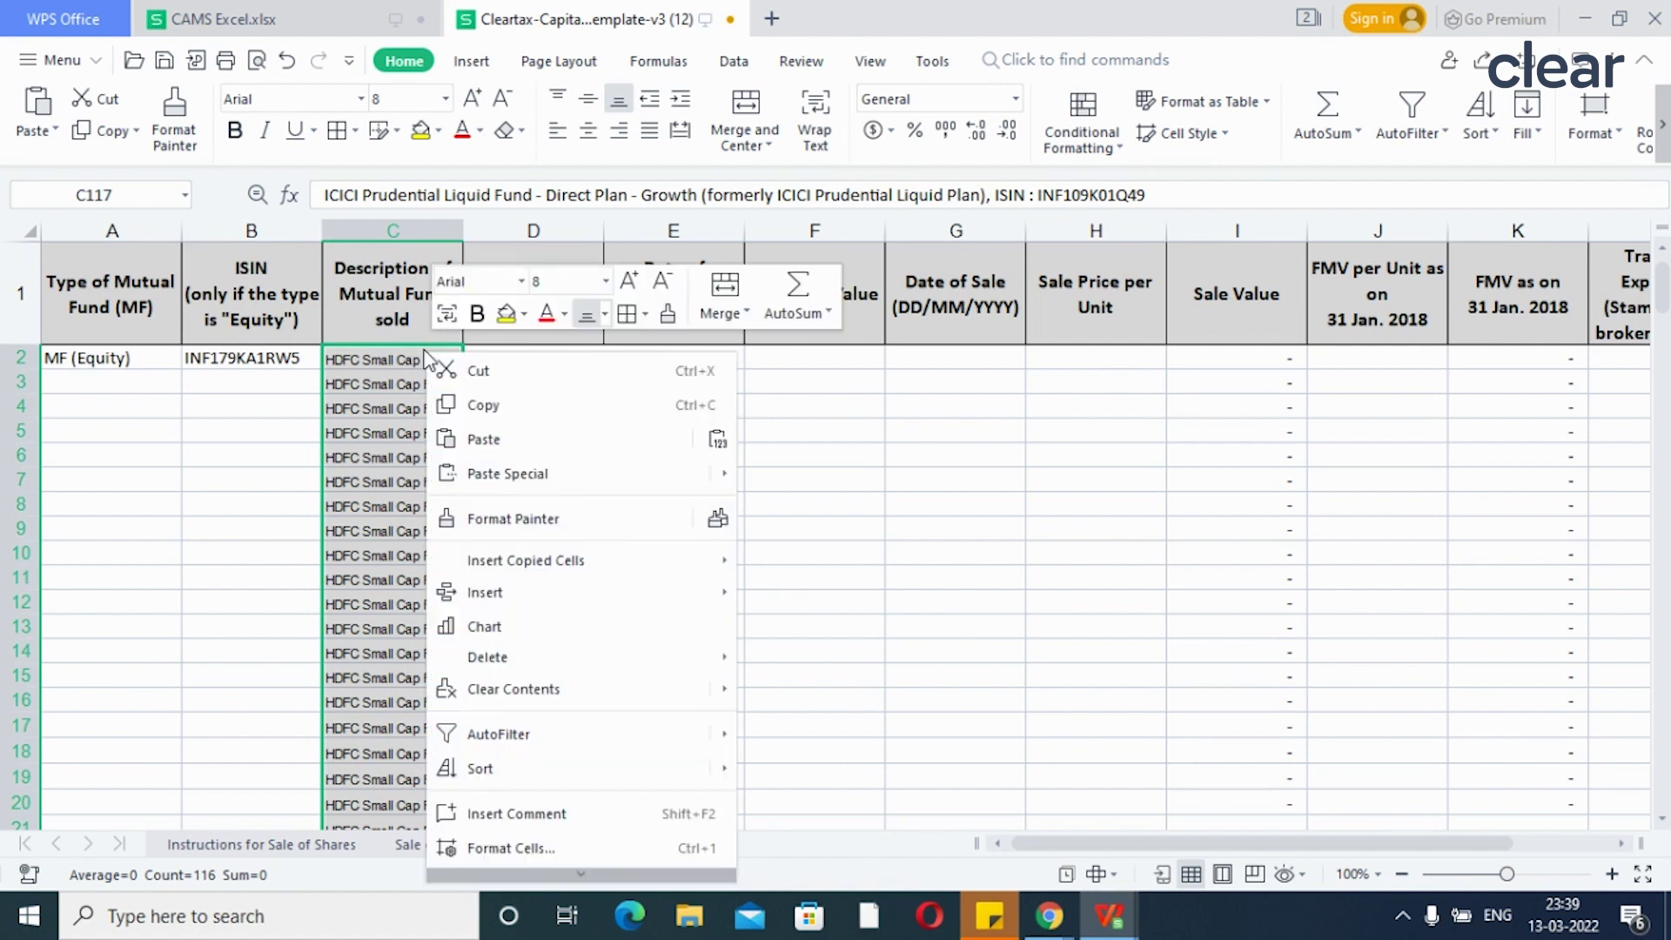
click(523, 481)
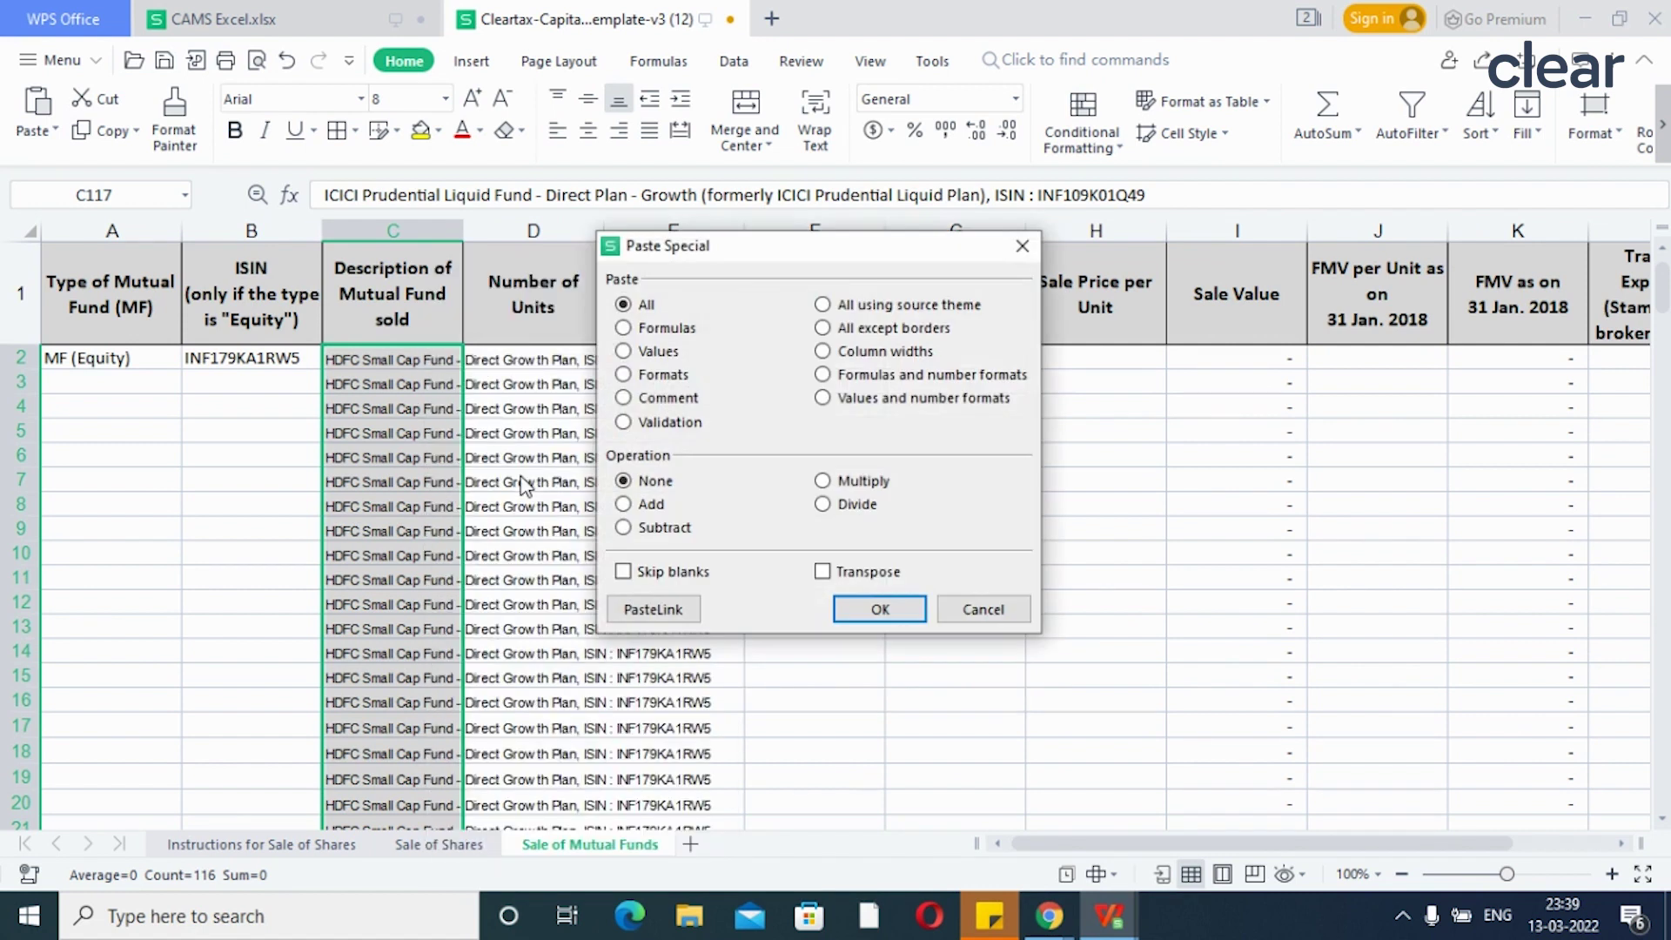
click(683, 380)
click(878, 607)
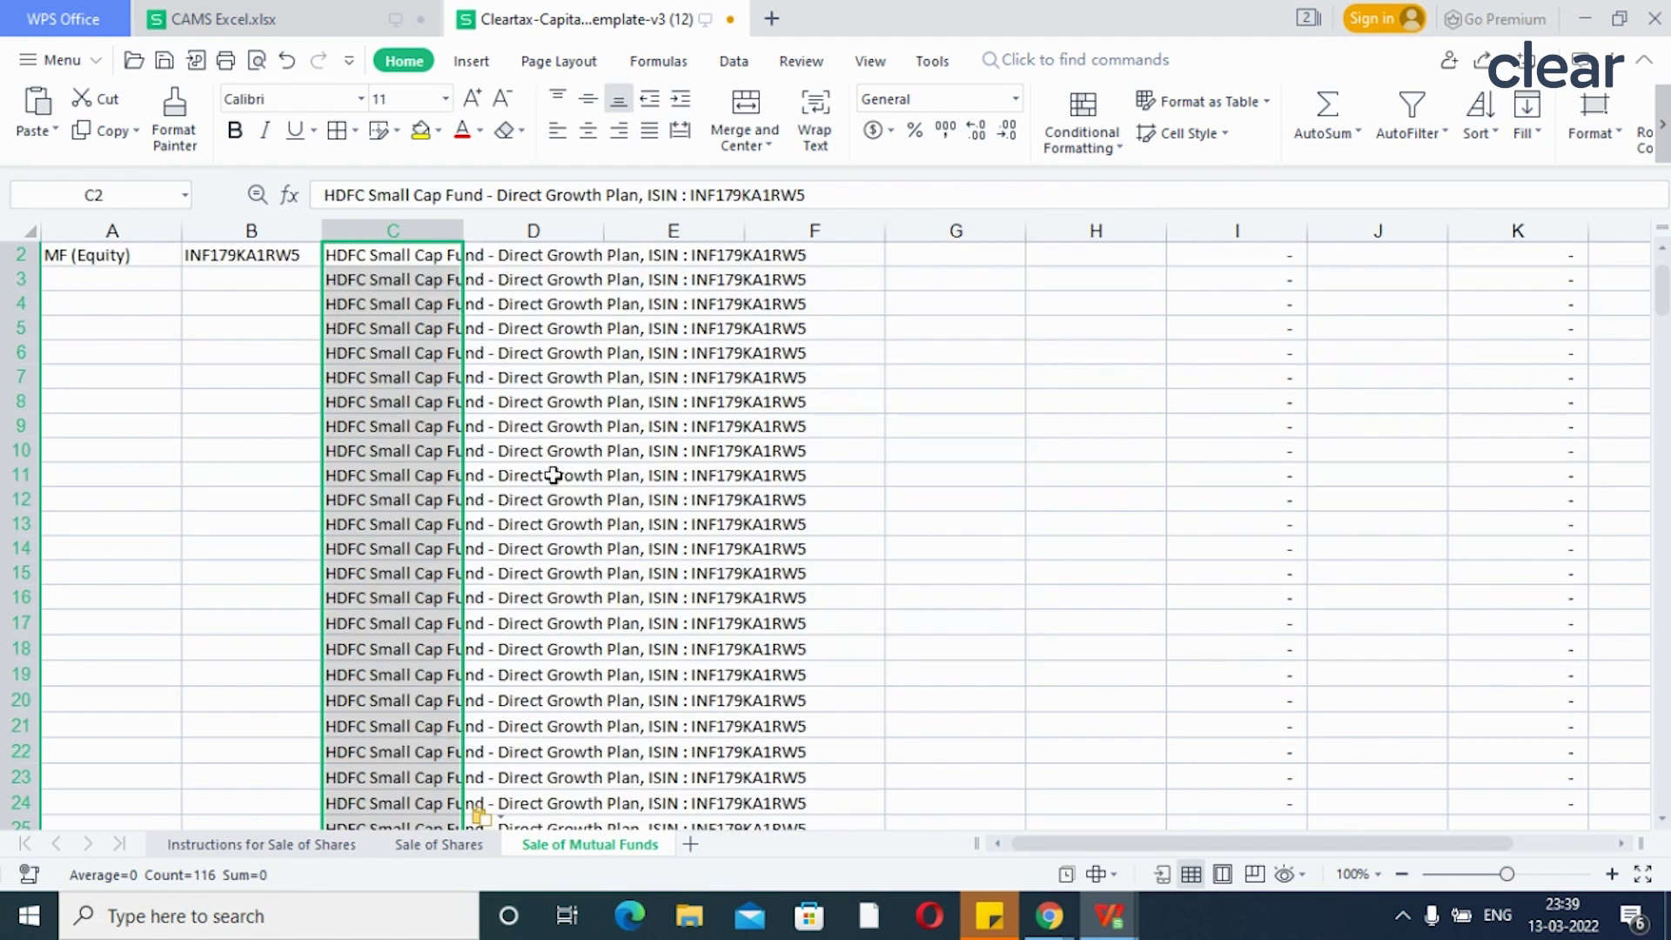
click(478, 426)
key(ctrl+Up)
key(Right)
key(Down)
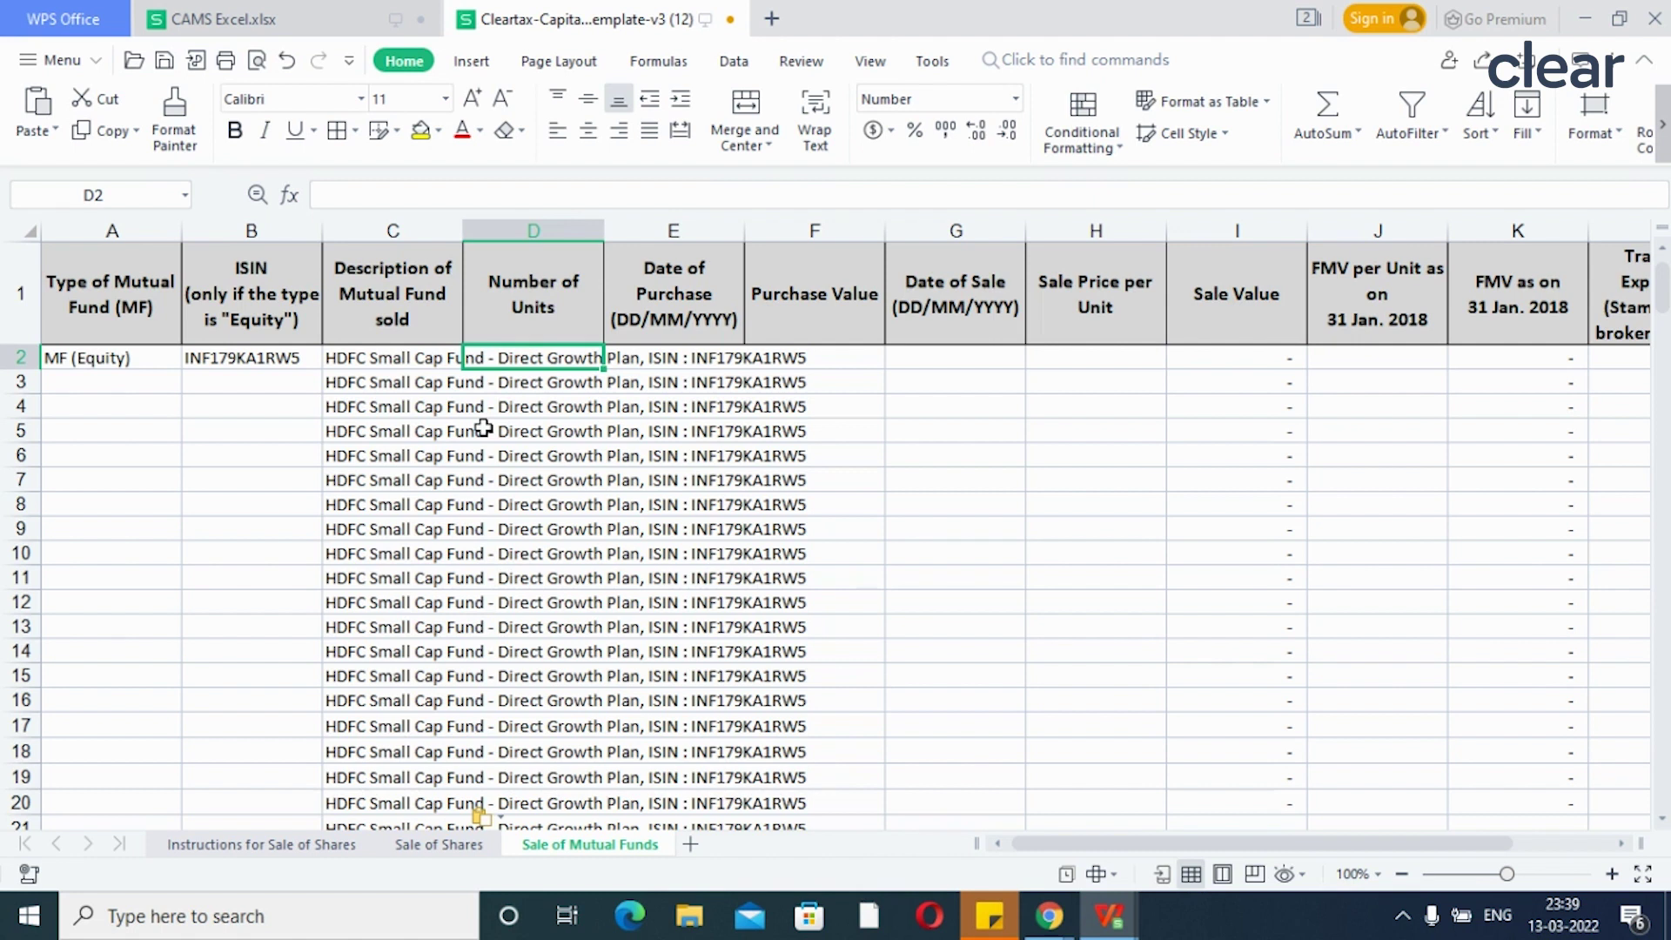
Step: Select the redeemed units M3:M118 on the CAMS transactions sheet
click(261, 17)
click(980, 281)
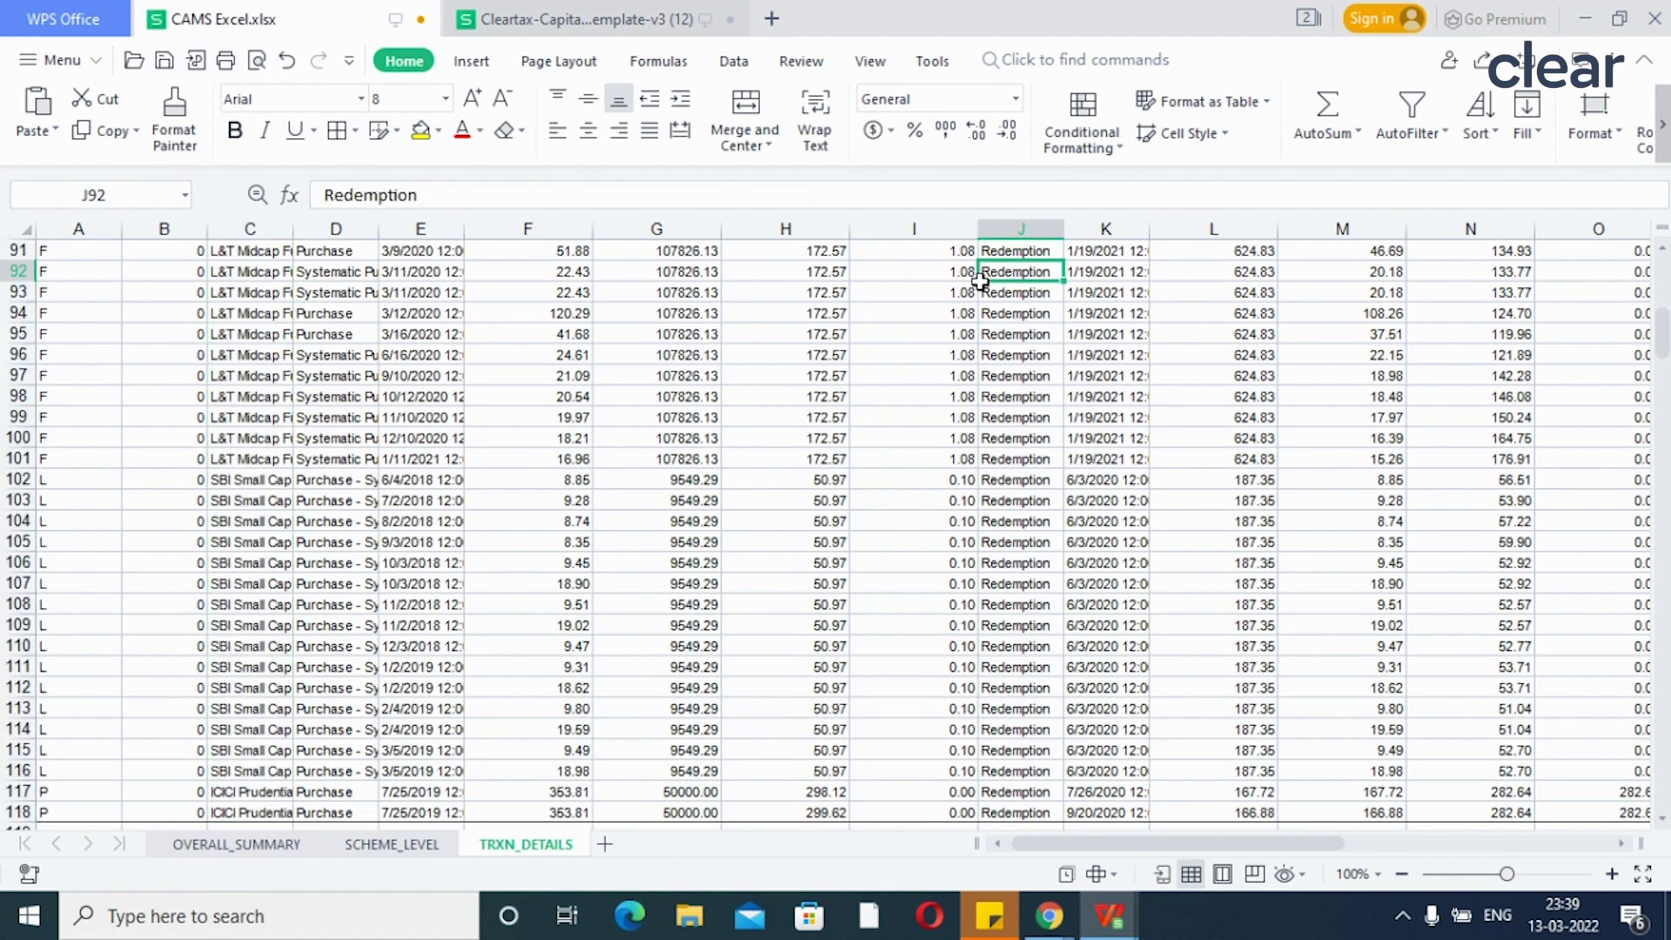
key(ctrl+Up)
key(Right)
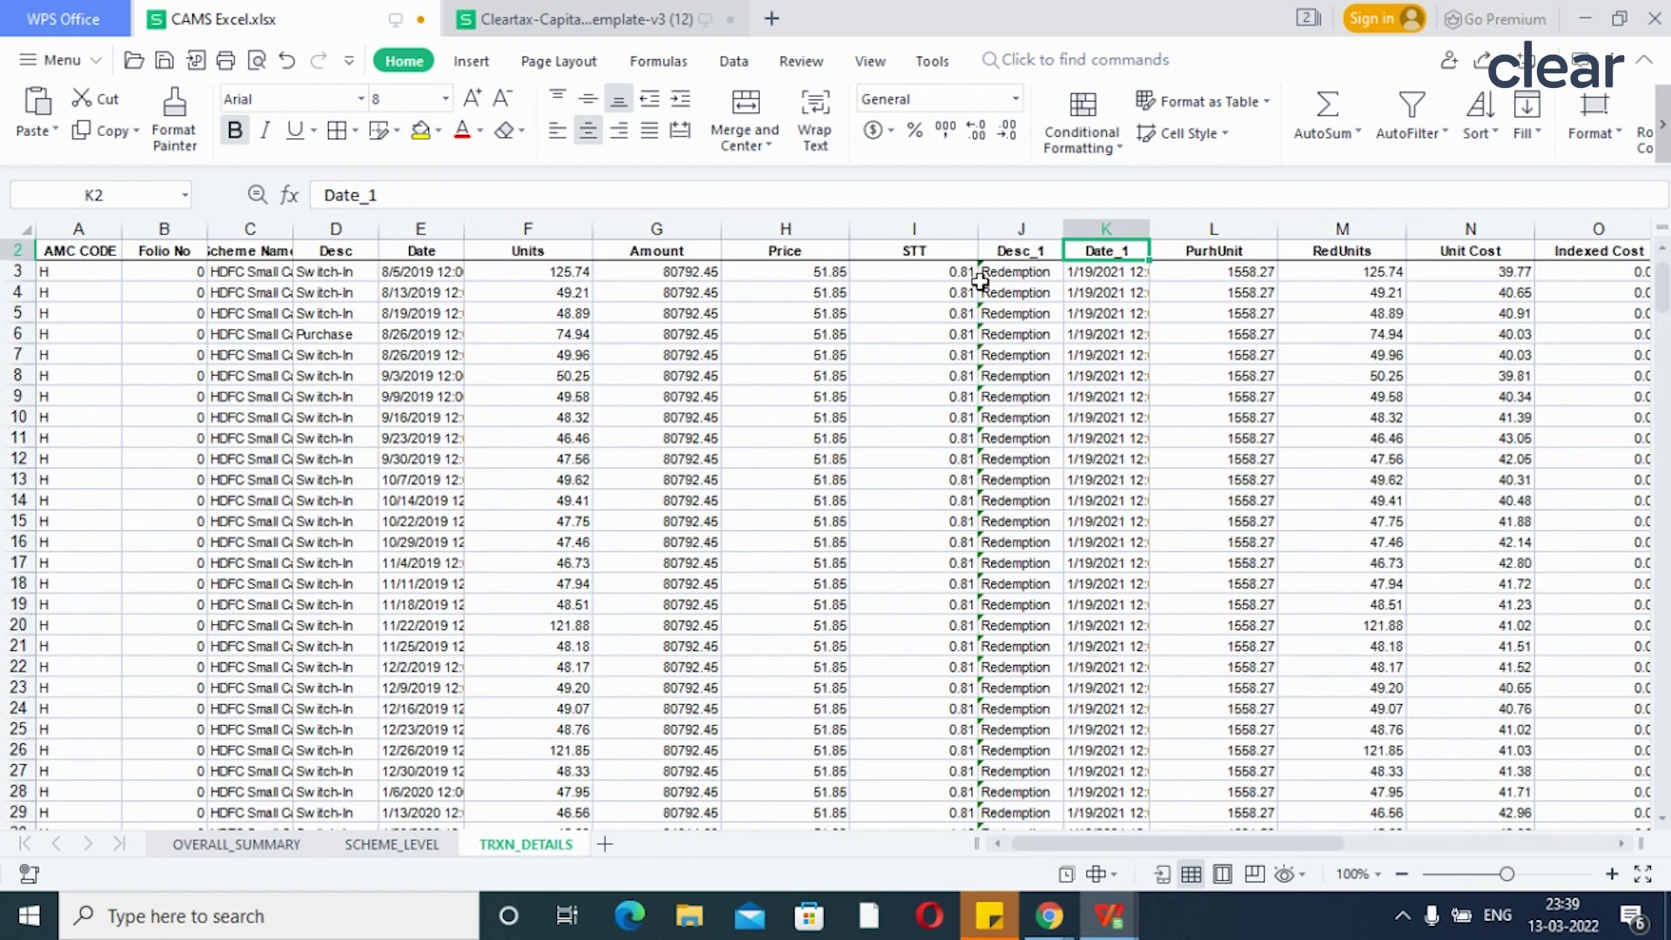
key(Right)
key(Right)
key(Down)
key(ctrl+shift+Down)
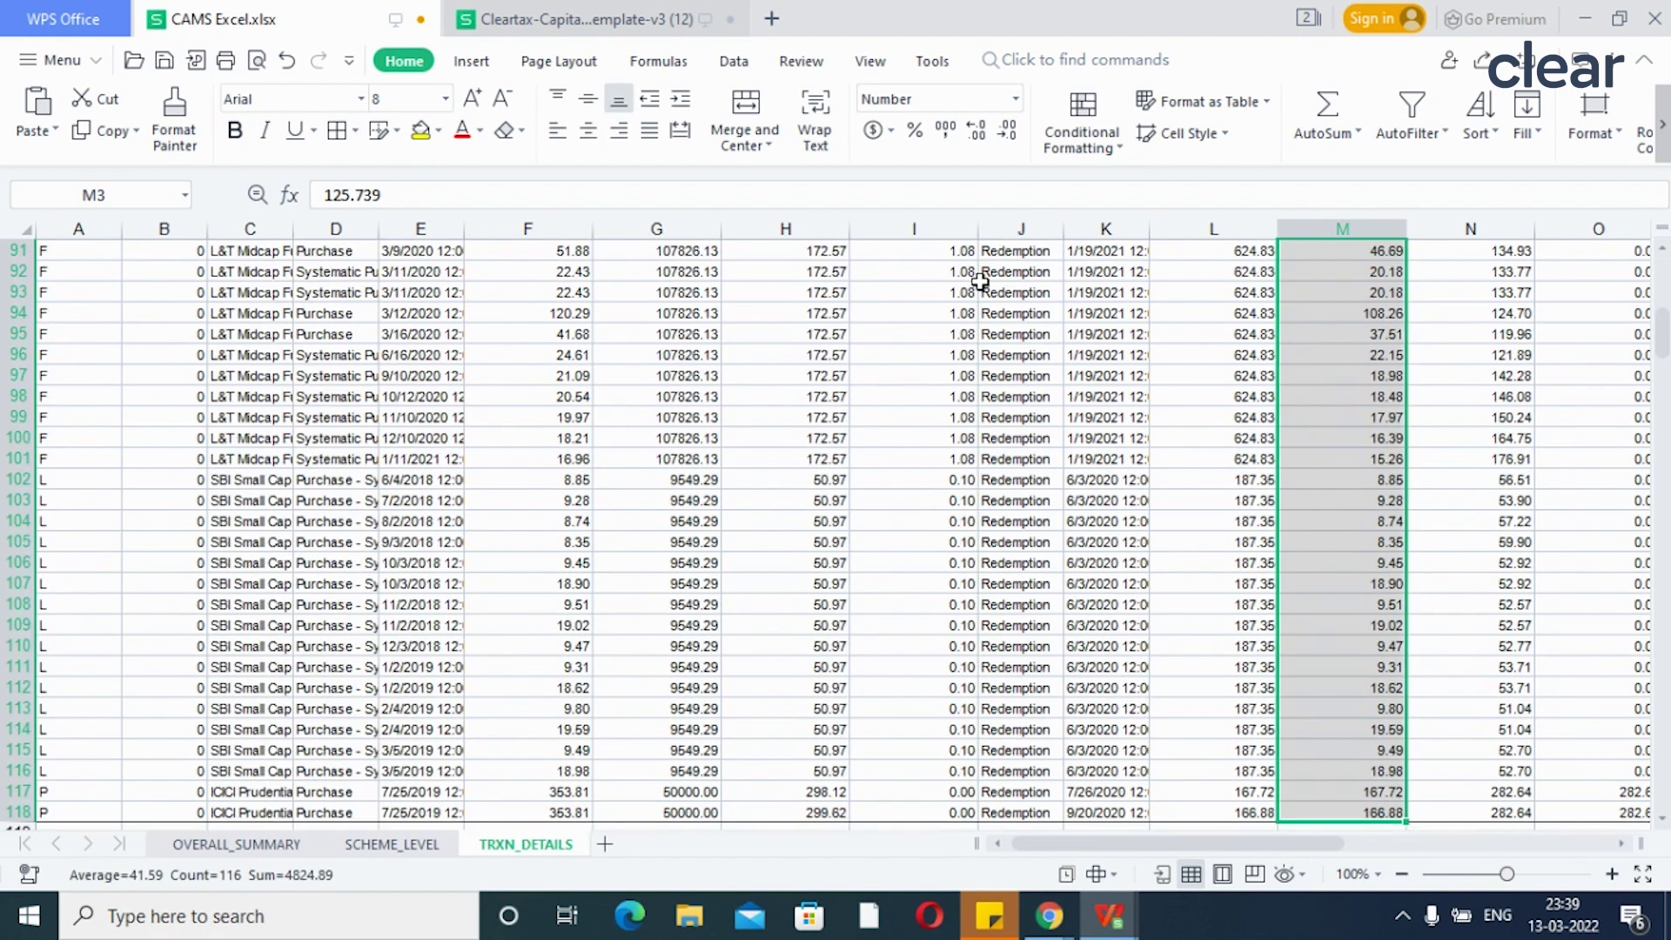
Step: Paste the redeemed units as values into Number of Units from D2, starting 125.74, 49.21
click(601, 19)
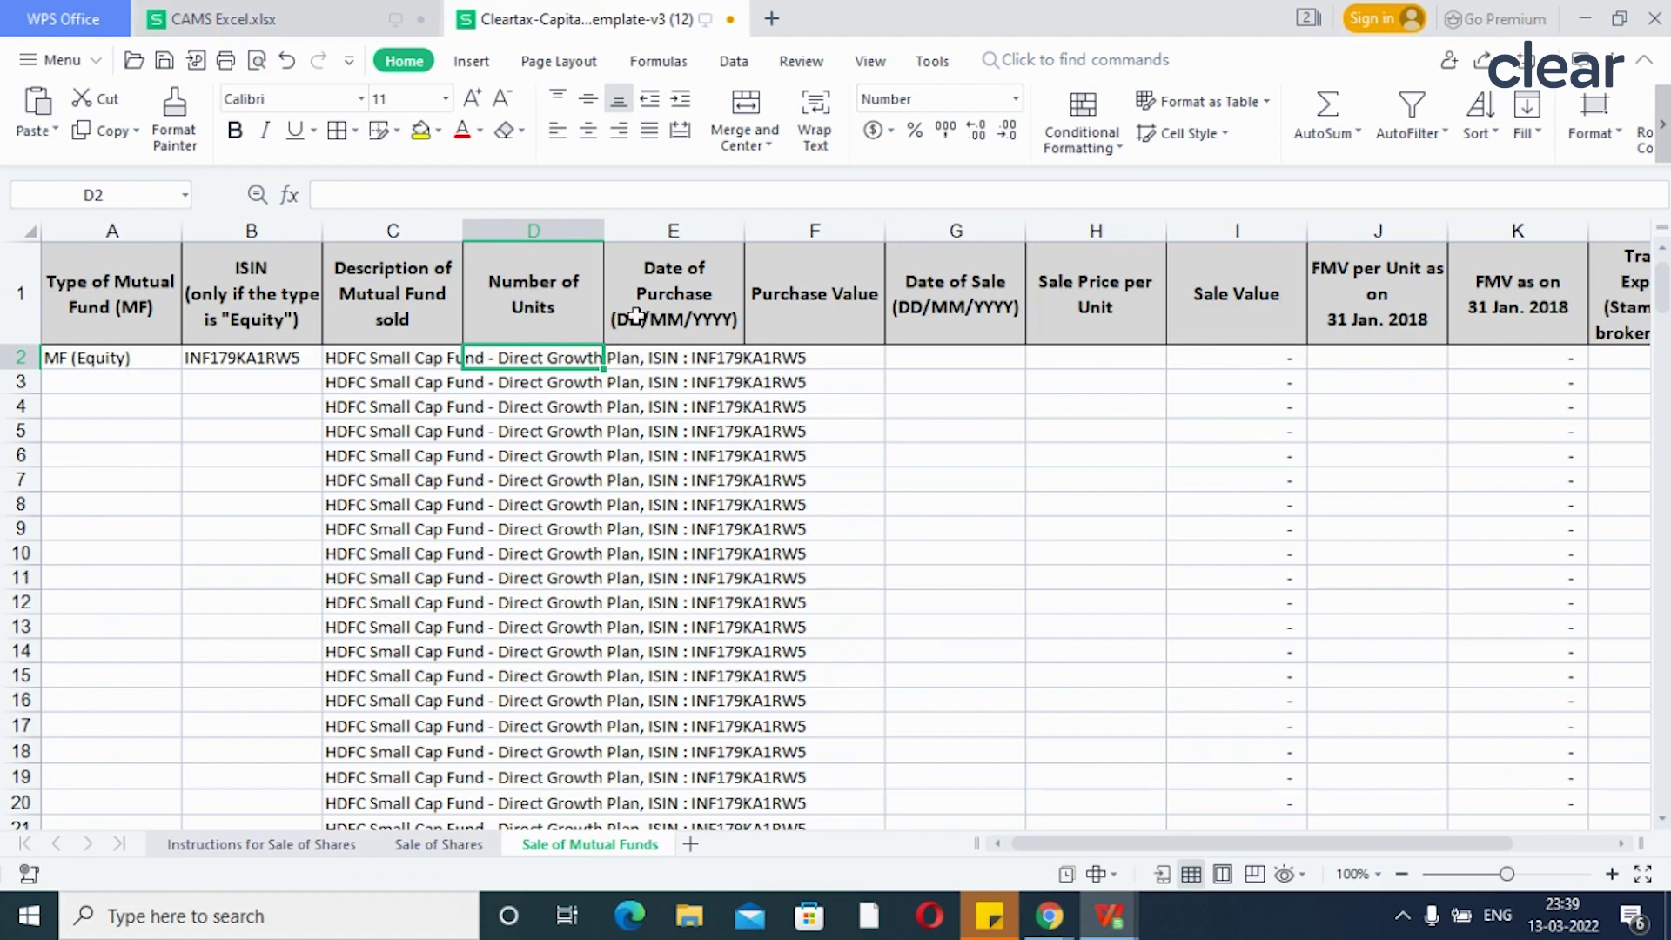
right_click(550, 359)
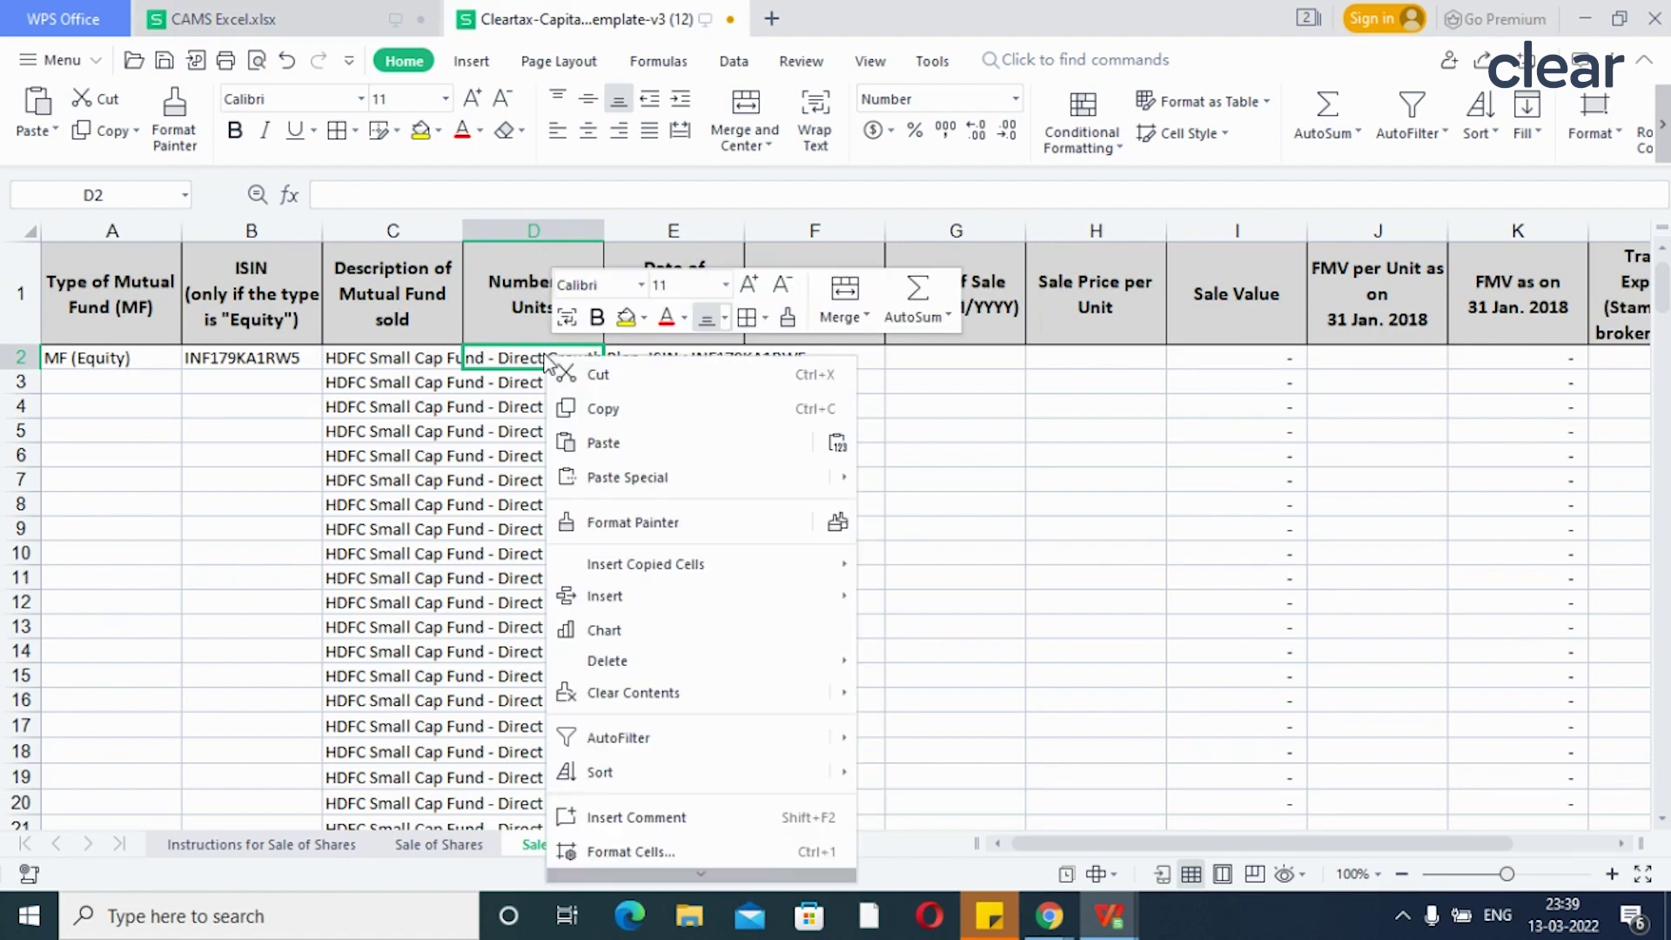
click(677, 478)
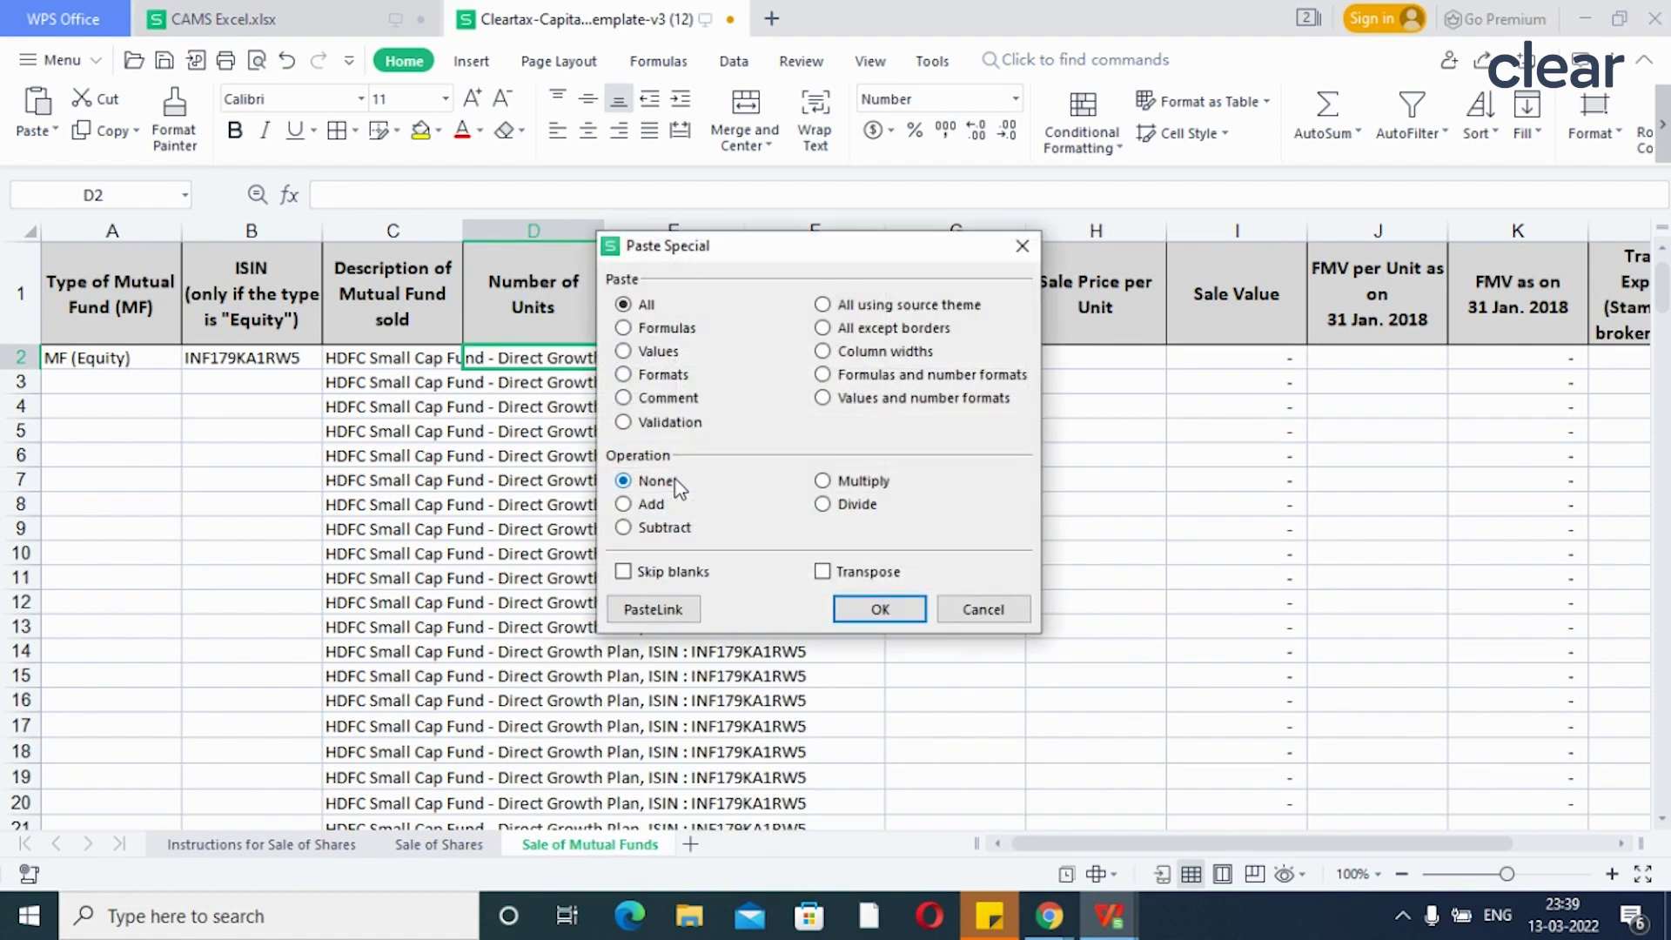
click(671, 351)
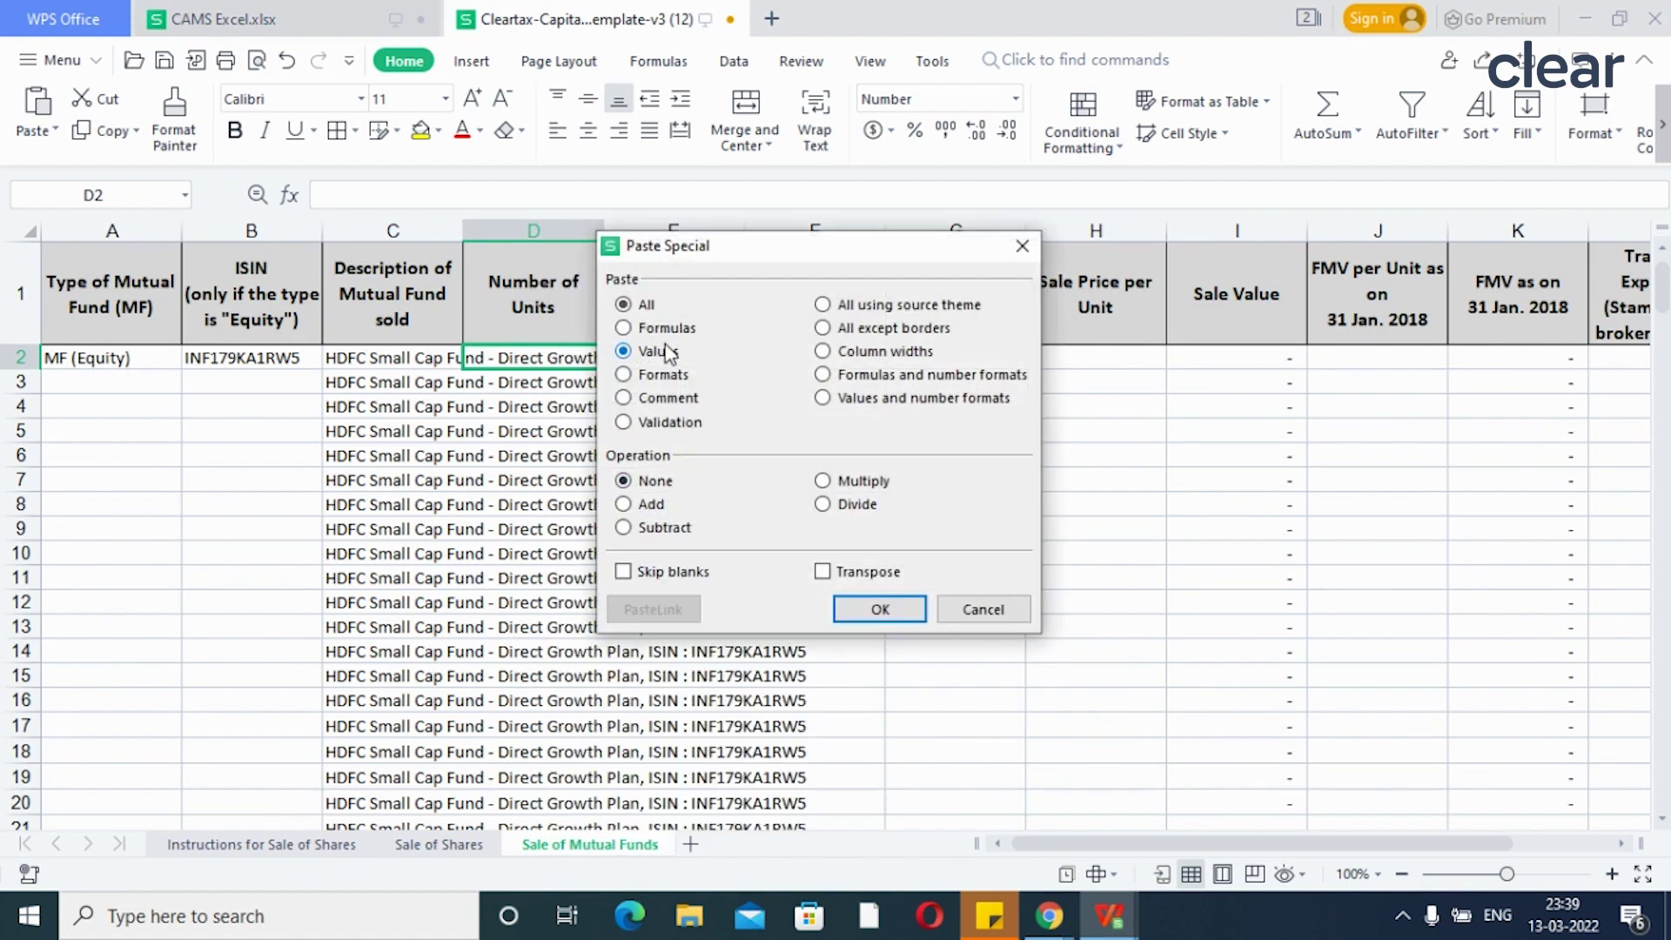
click(895, 614)
Step: Select the CAMS purchase dates E3:E118 on TRXN_DETAILS for conversion
click(543, 377)
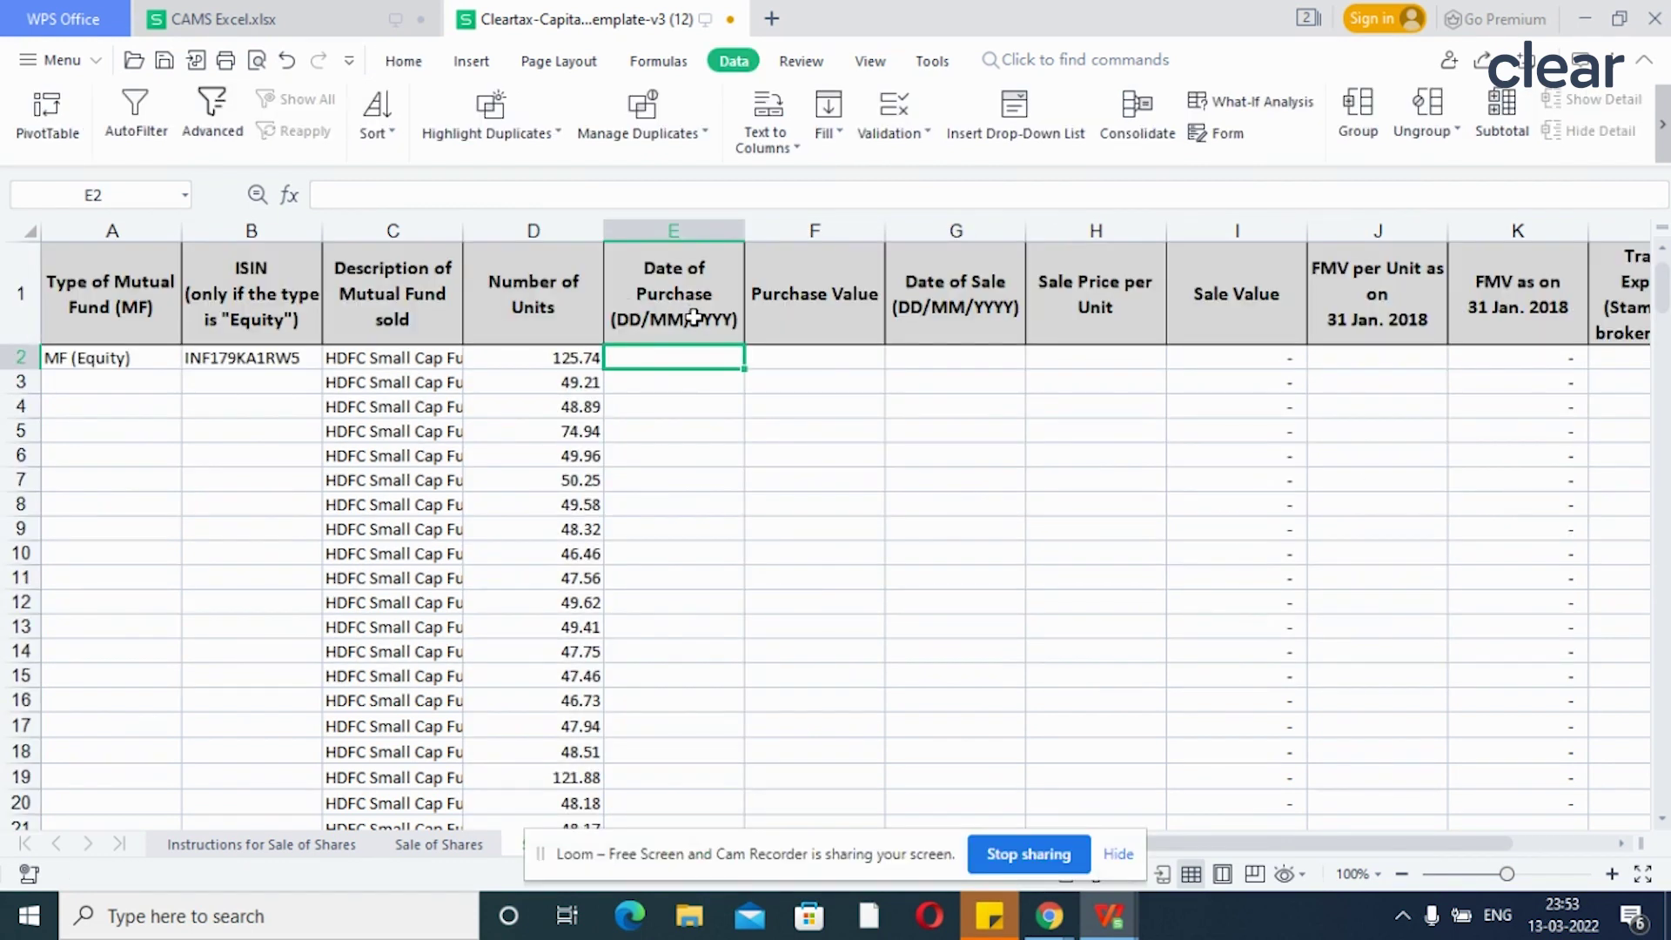
click(240, 18)
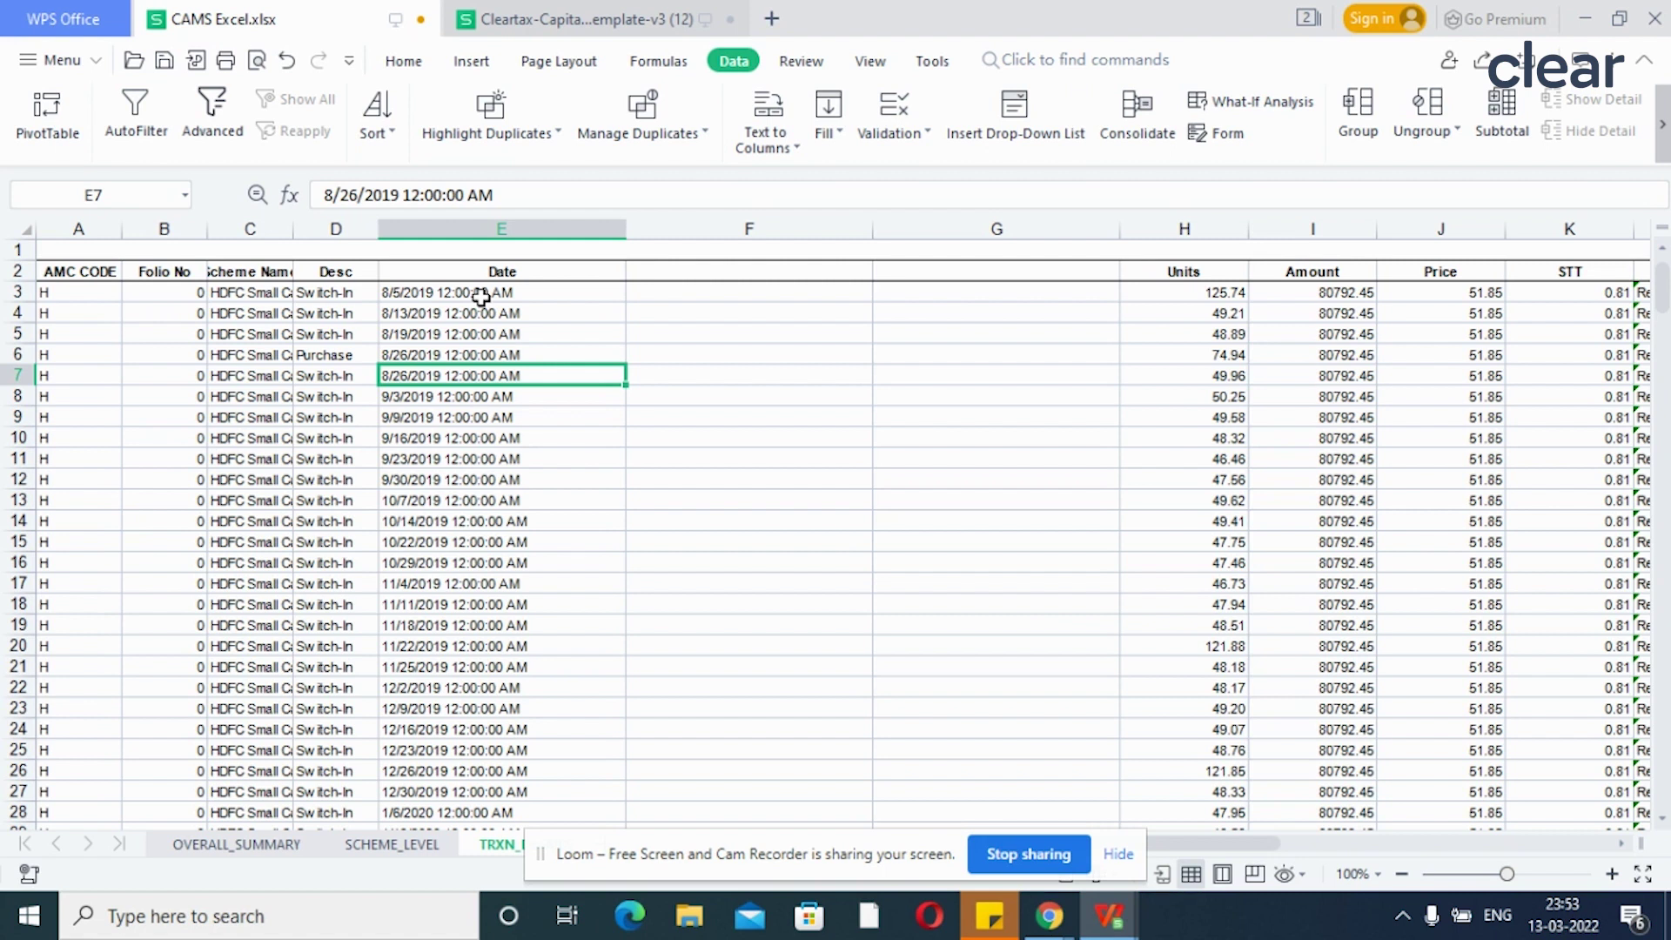
click(659, 13)
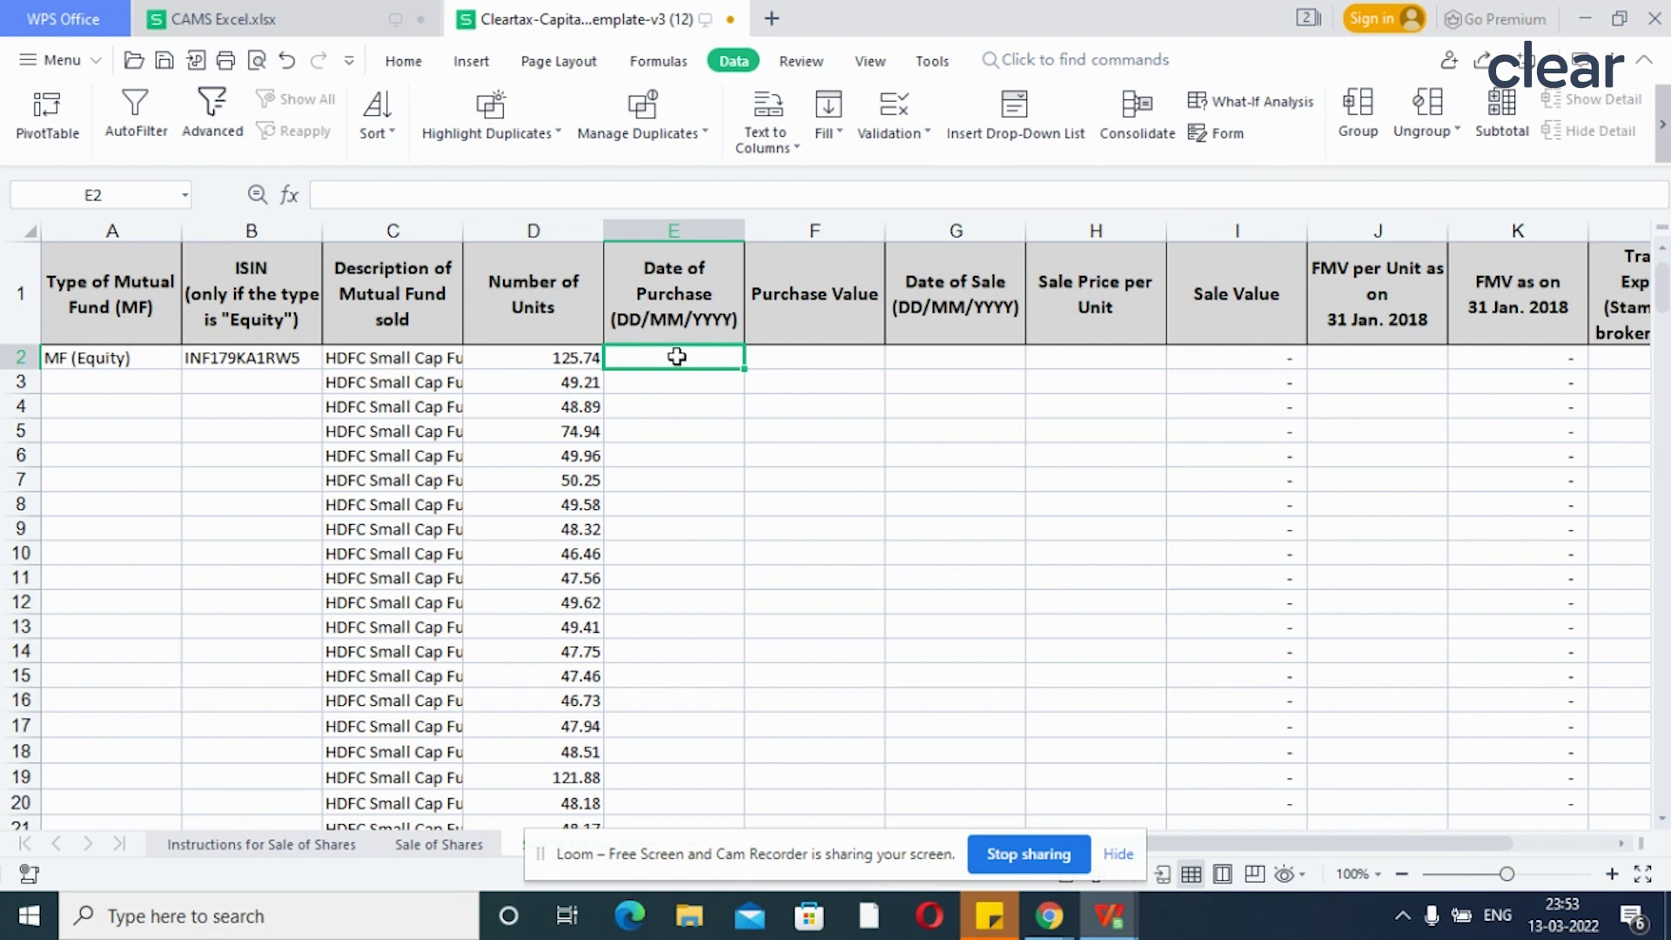
key(ctrl+Tab)
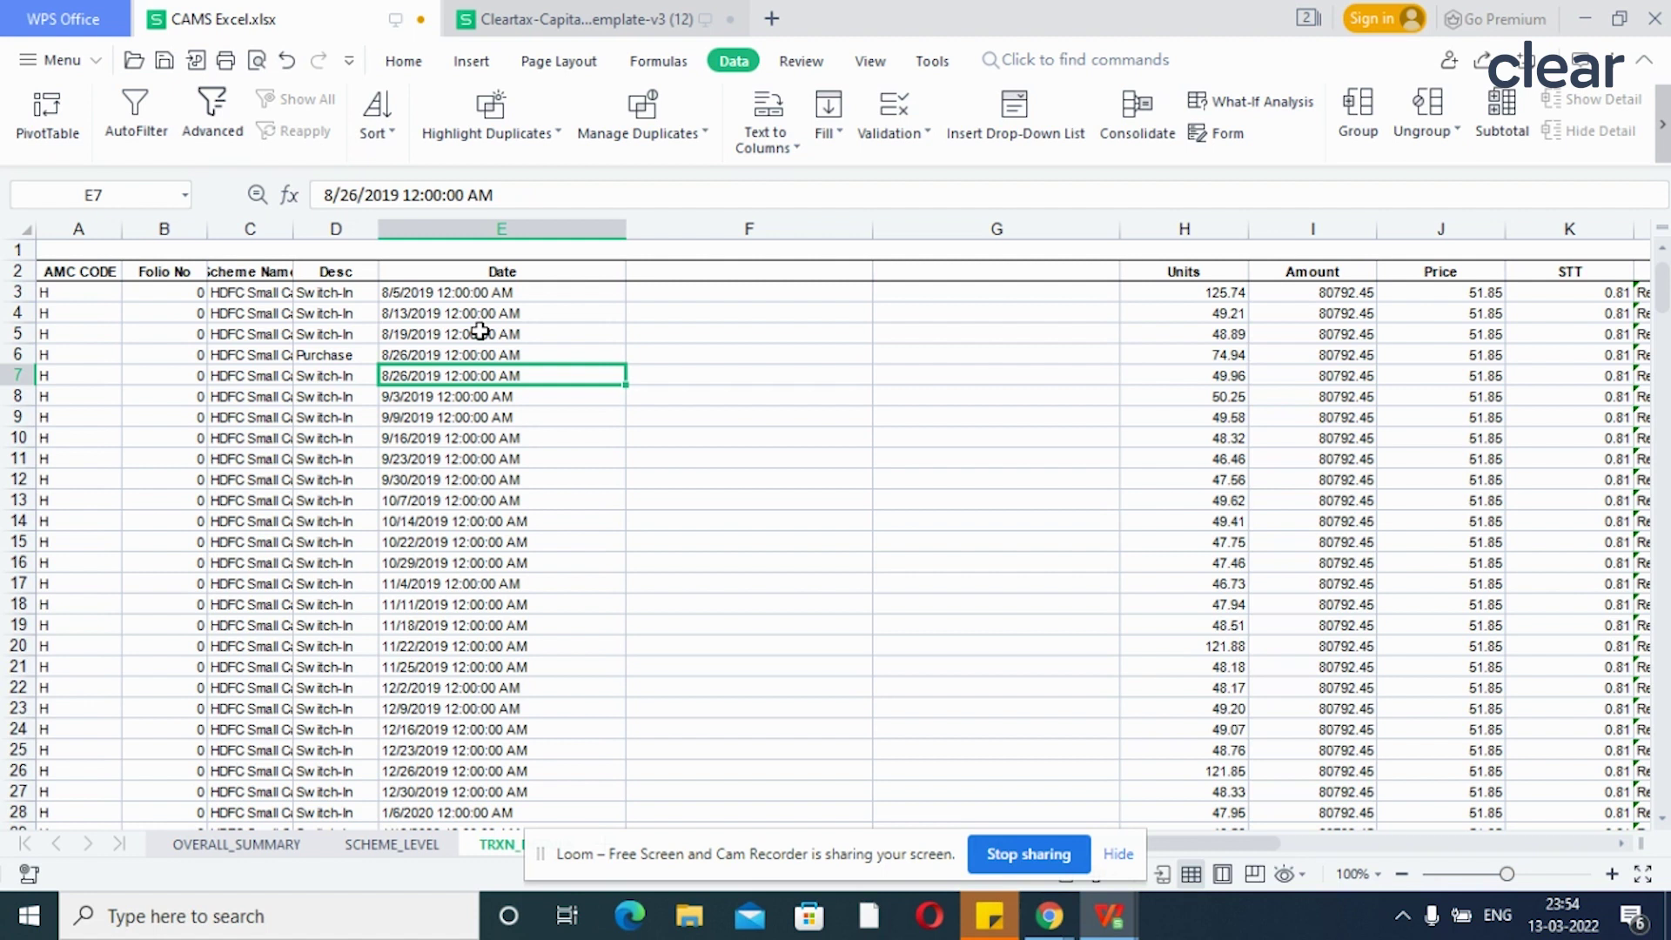
click(497, 296)
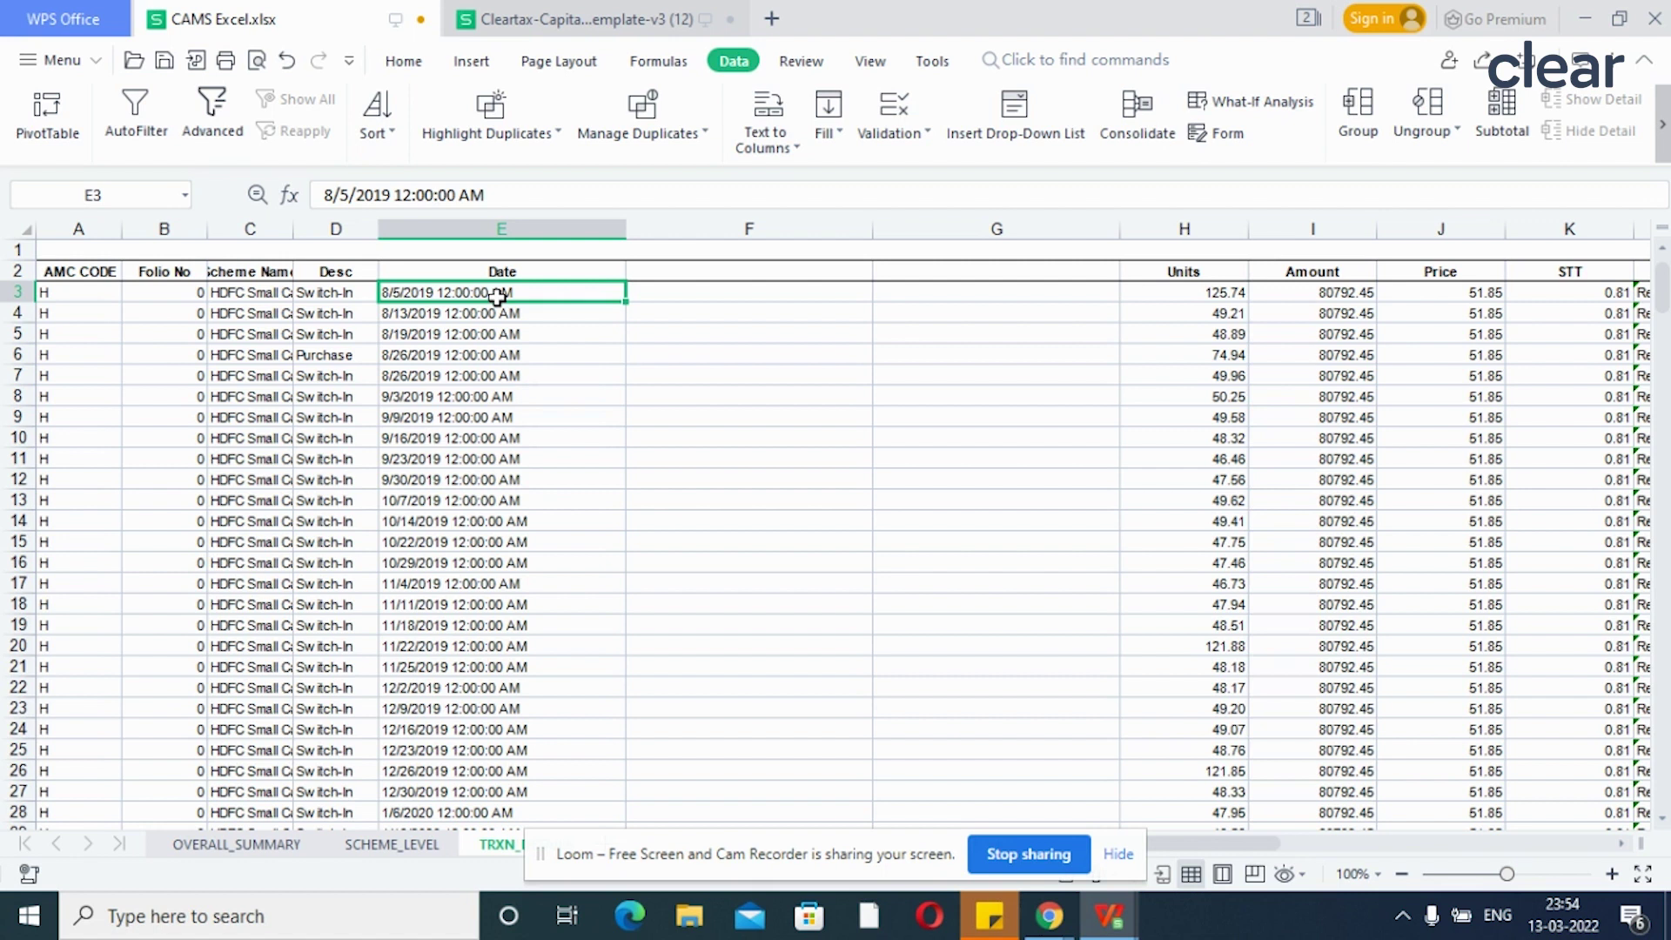
key(ctrl+shift+Down)
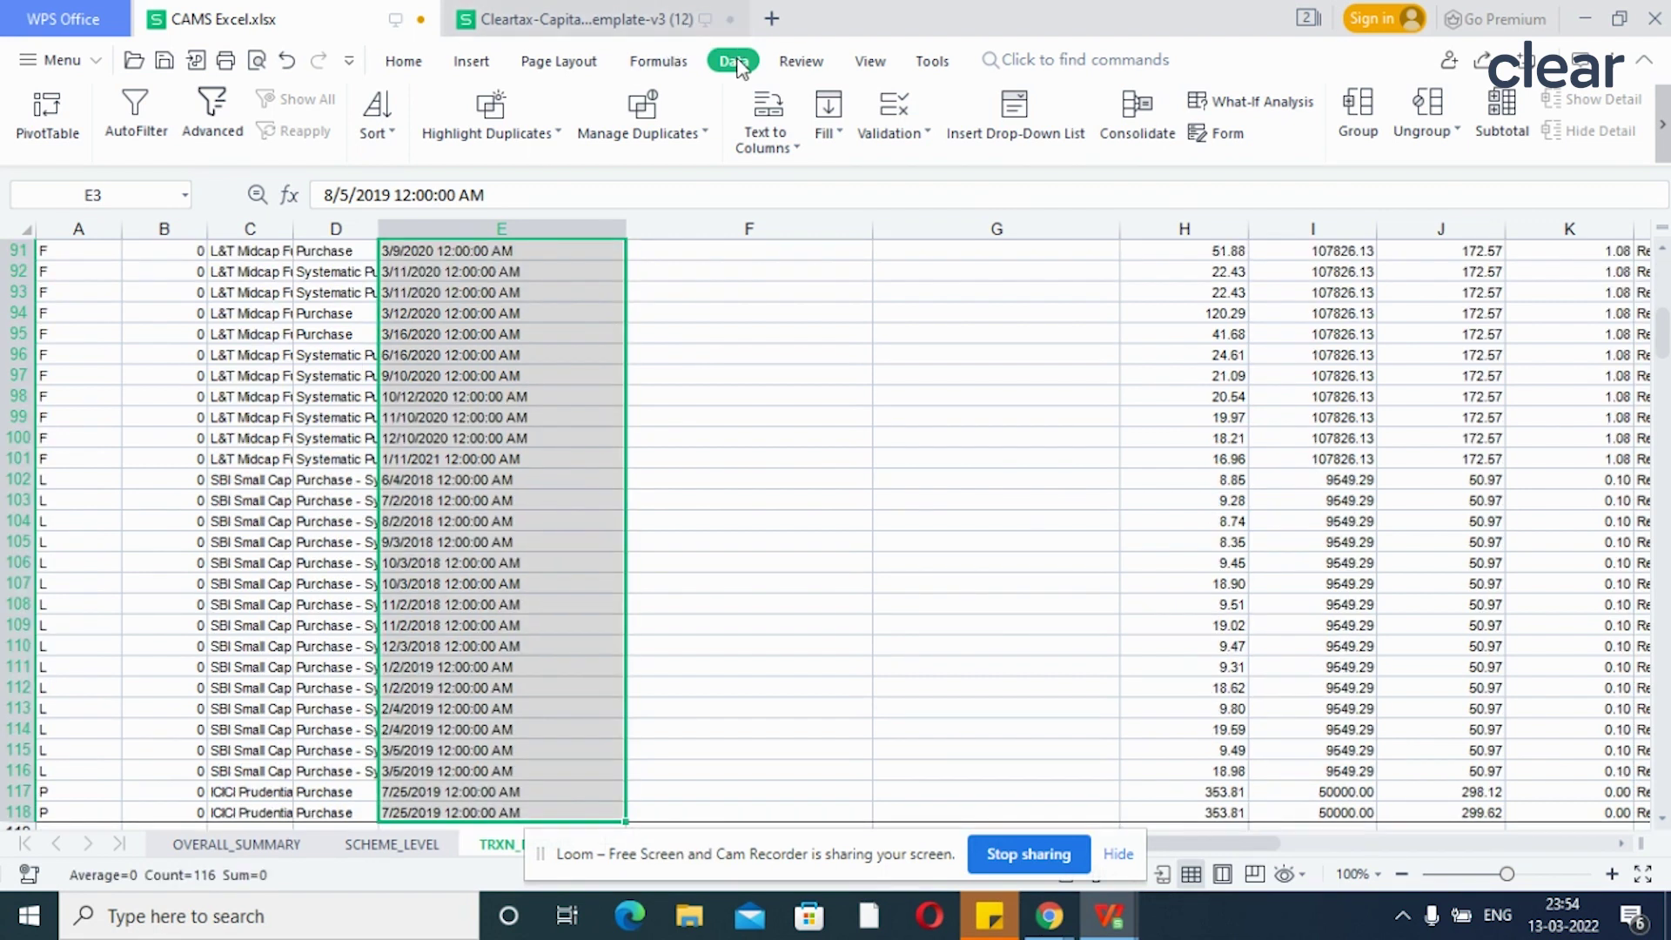
Step: Convert E3:E118 with space-delimited Text to Columns into MDY dates
click(766, 111)
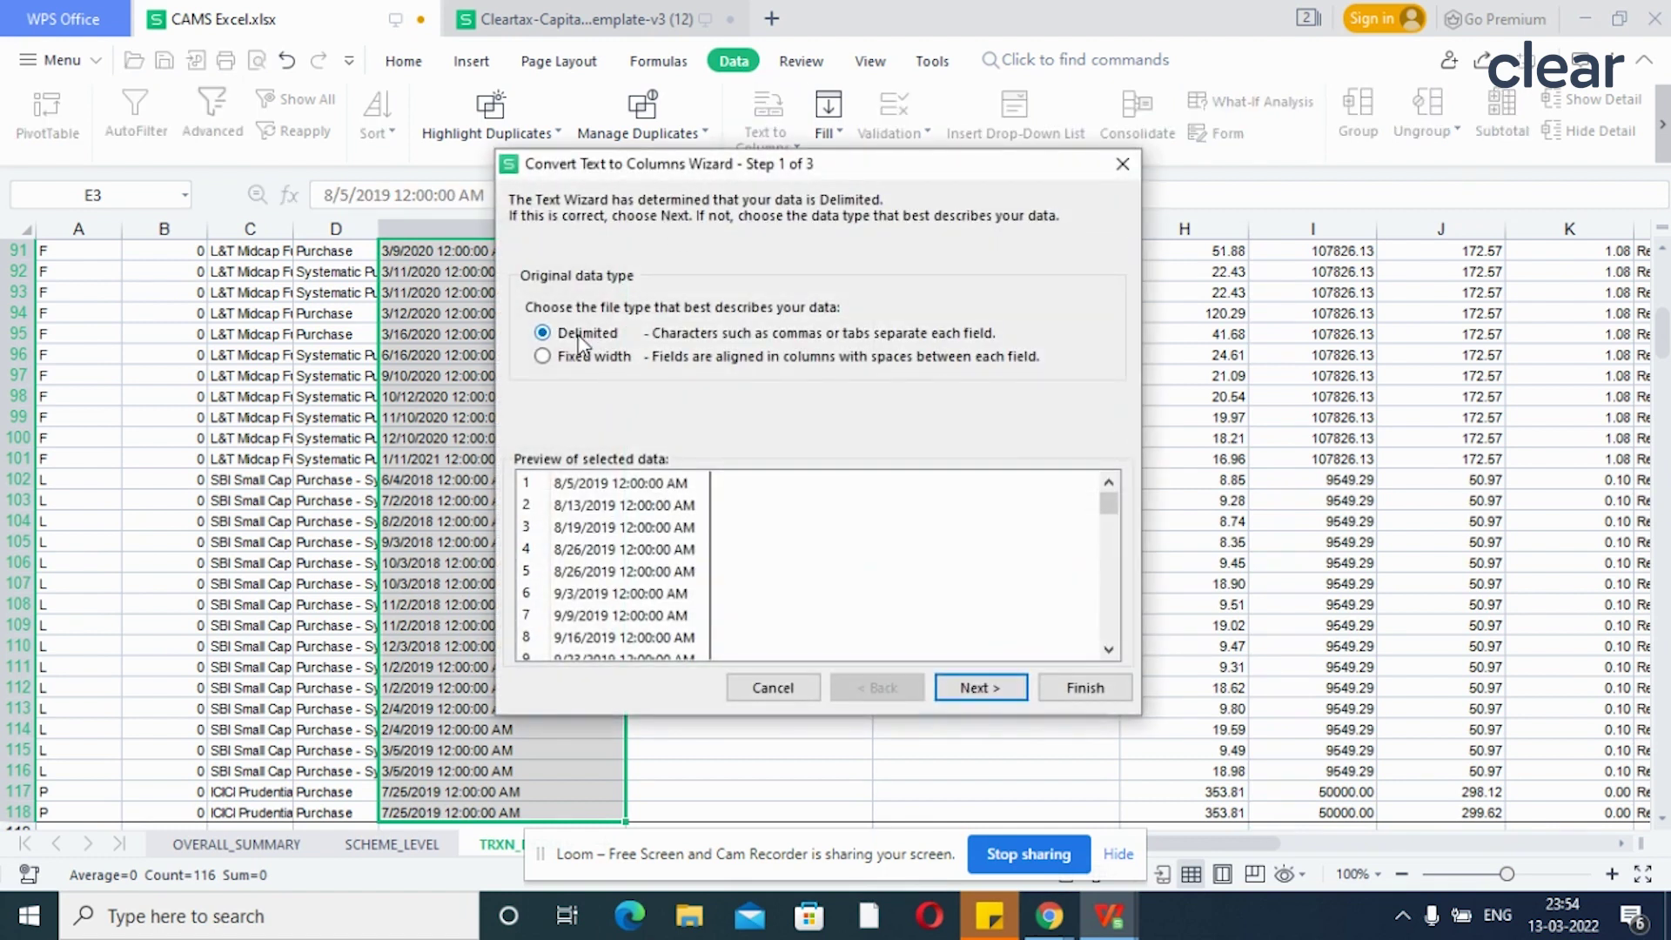
click(973, 694)
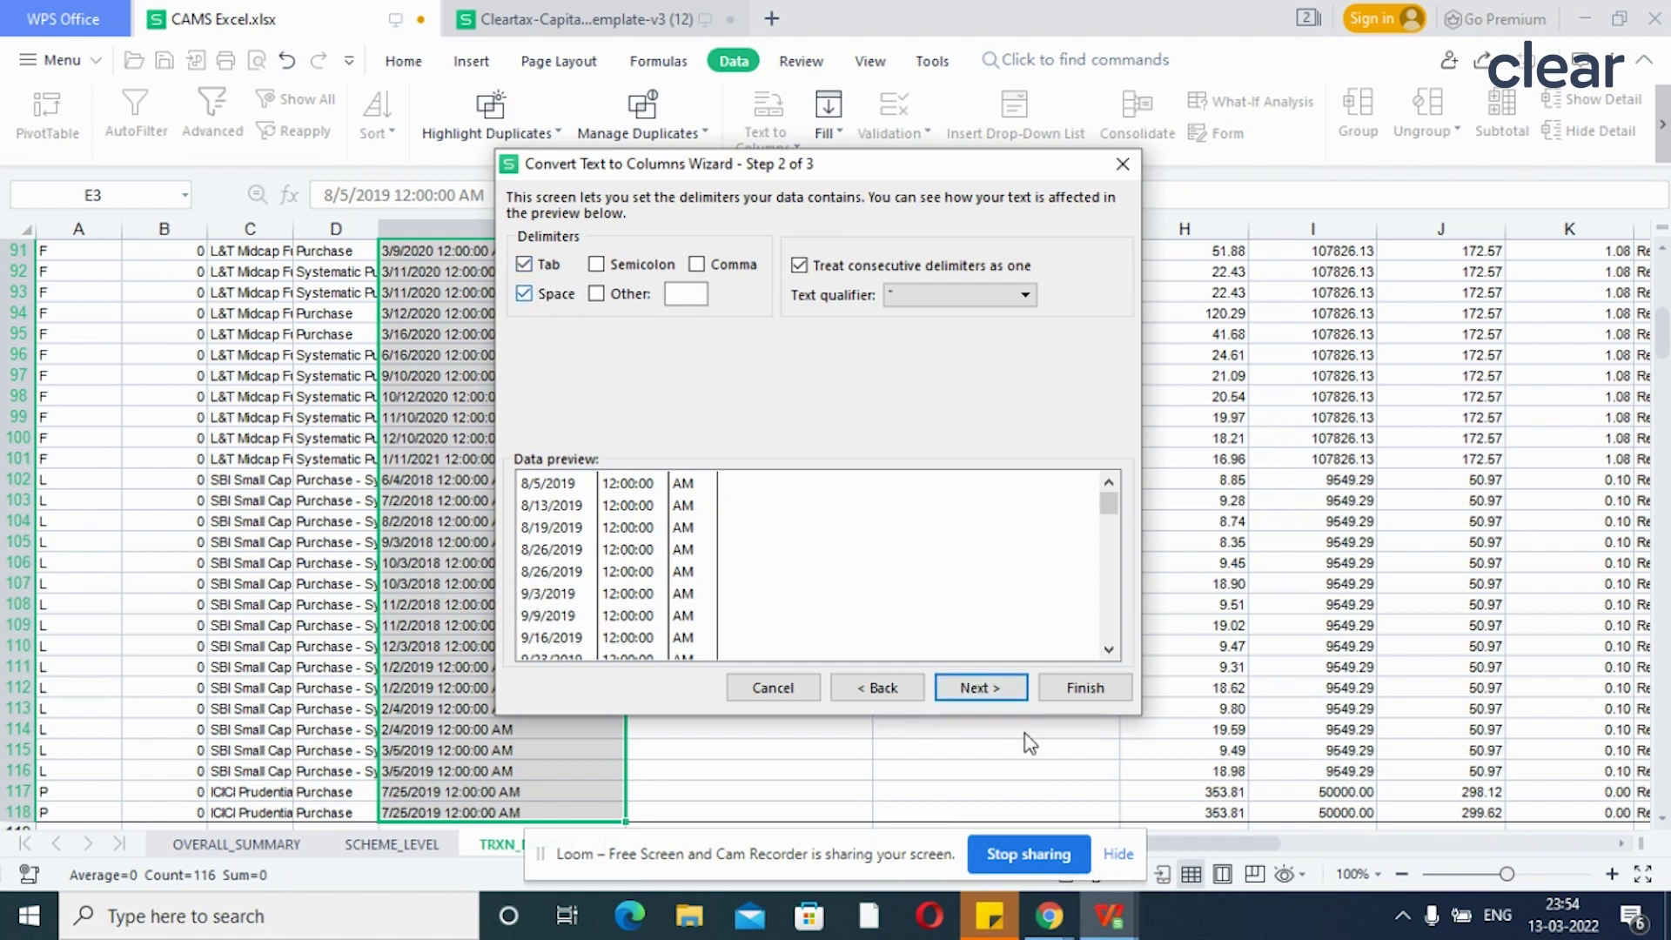
click(975, 688)
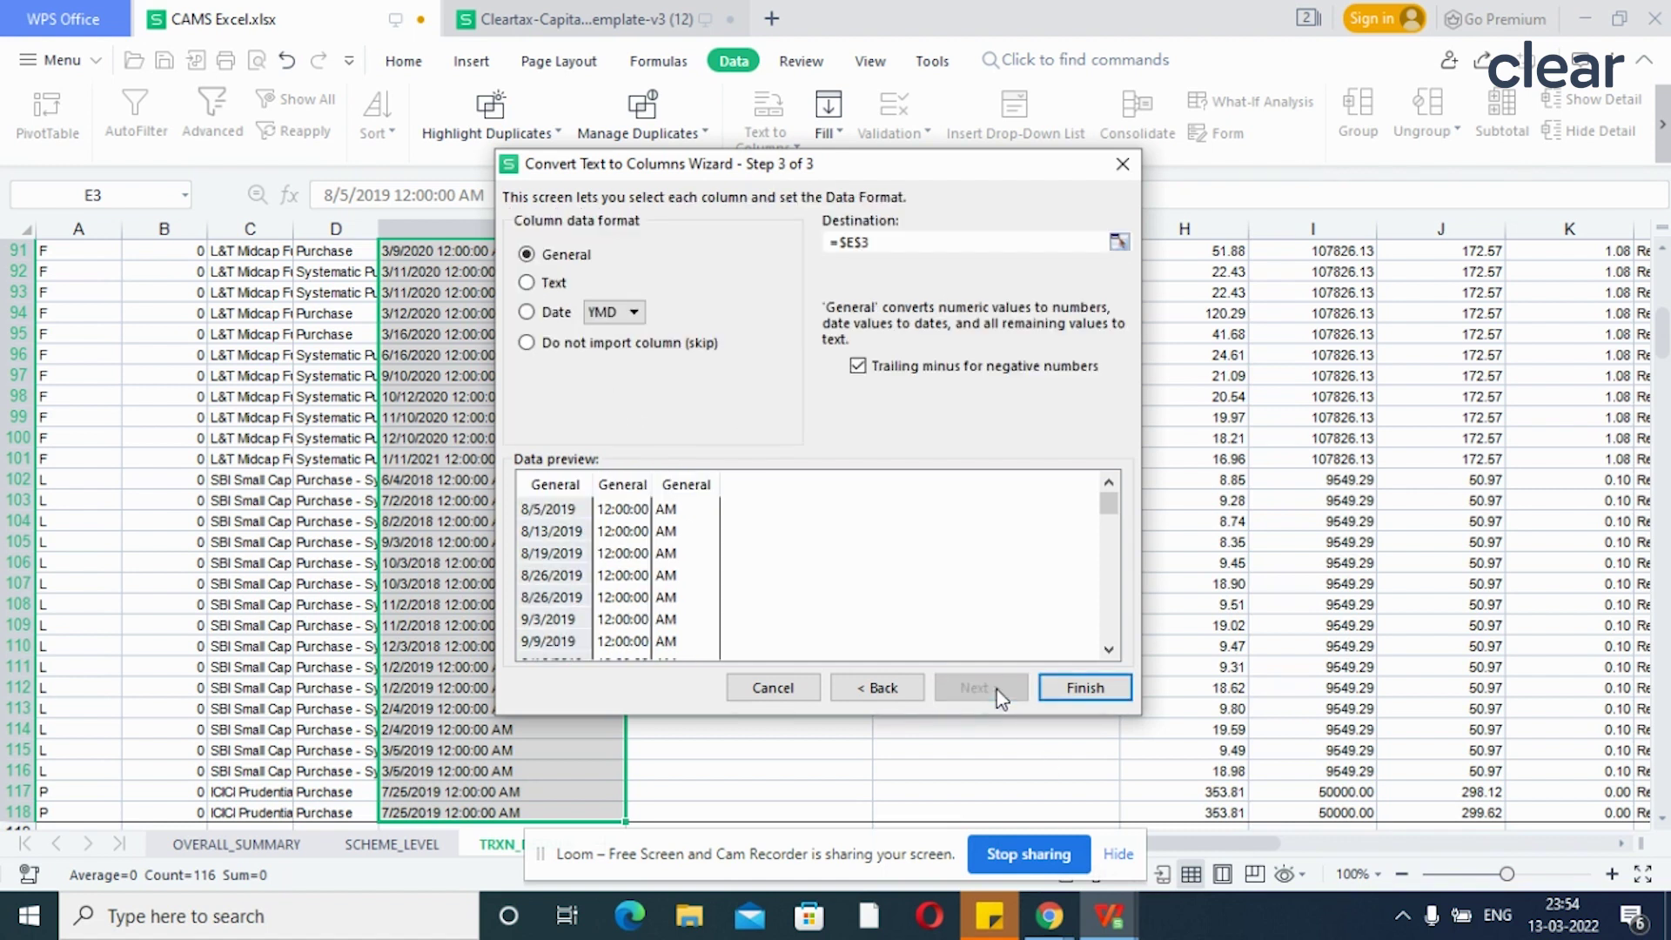
click(527, 311)
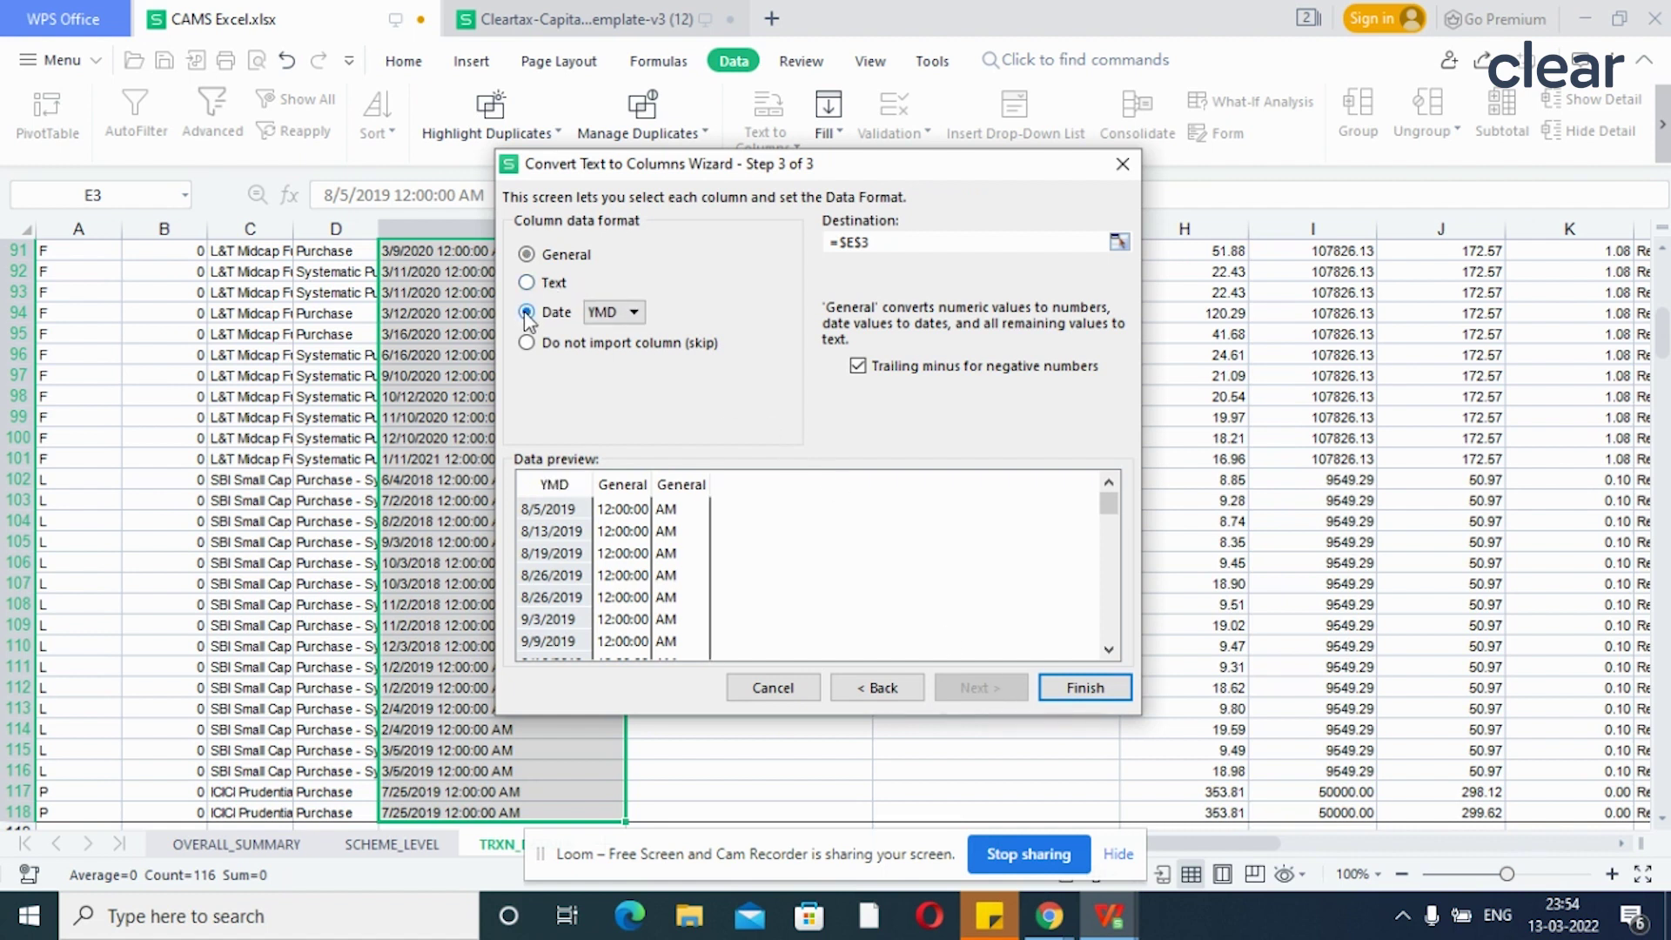
click(634, 313)
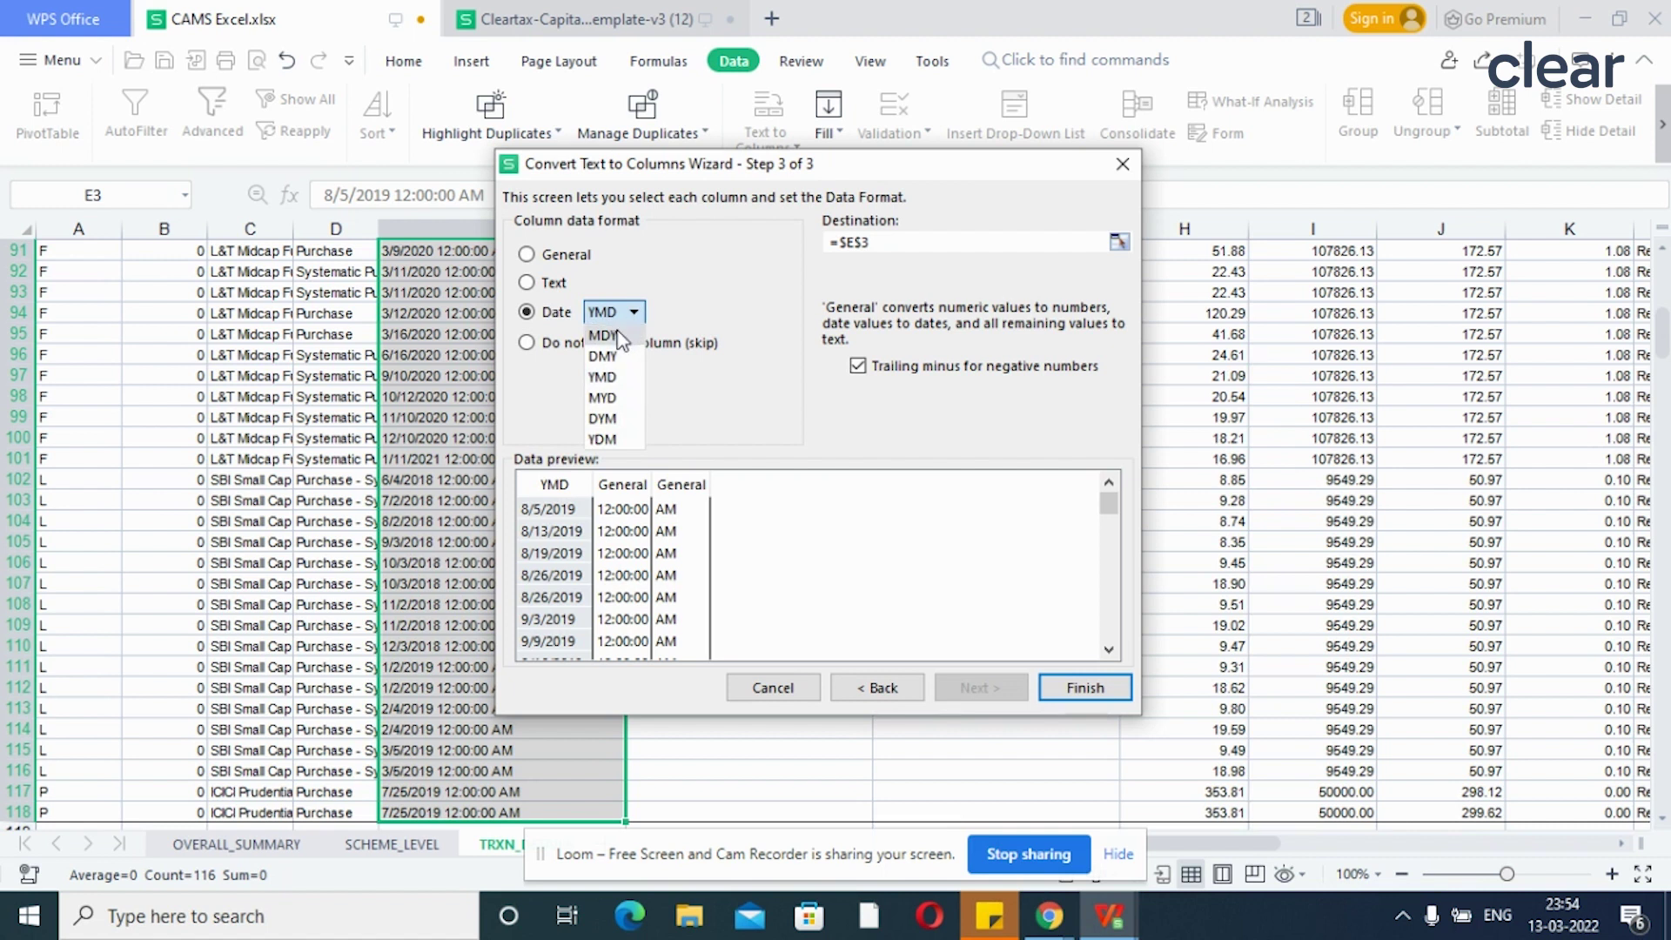
click(621, 337)
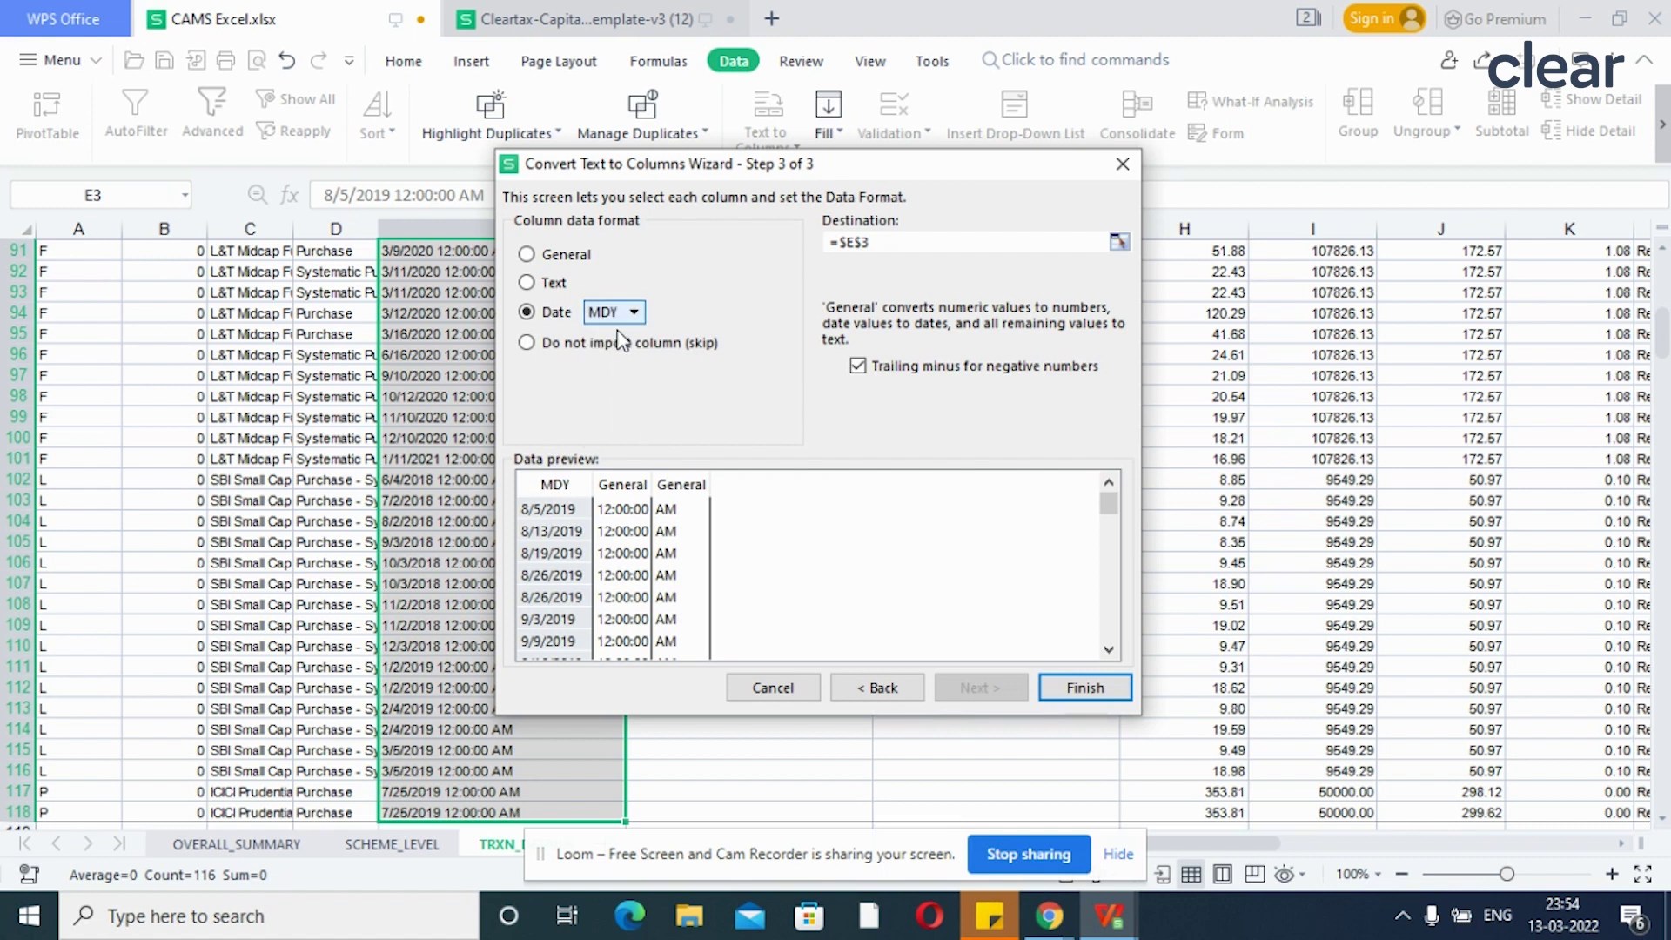
click(1086, 689)
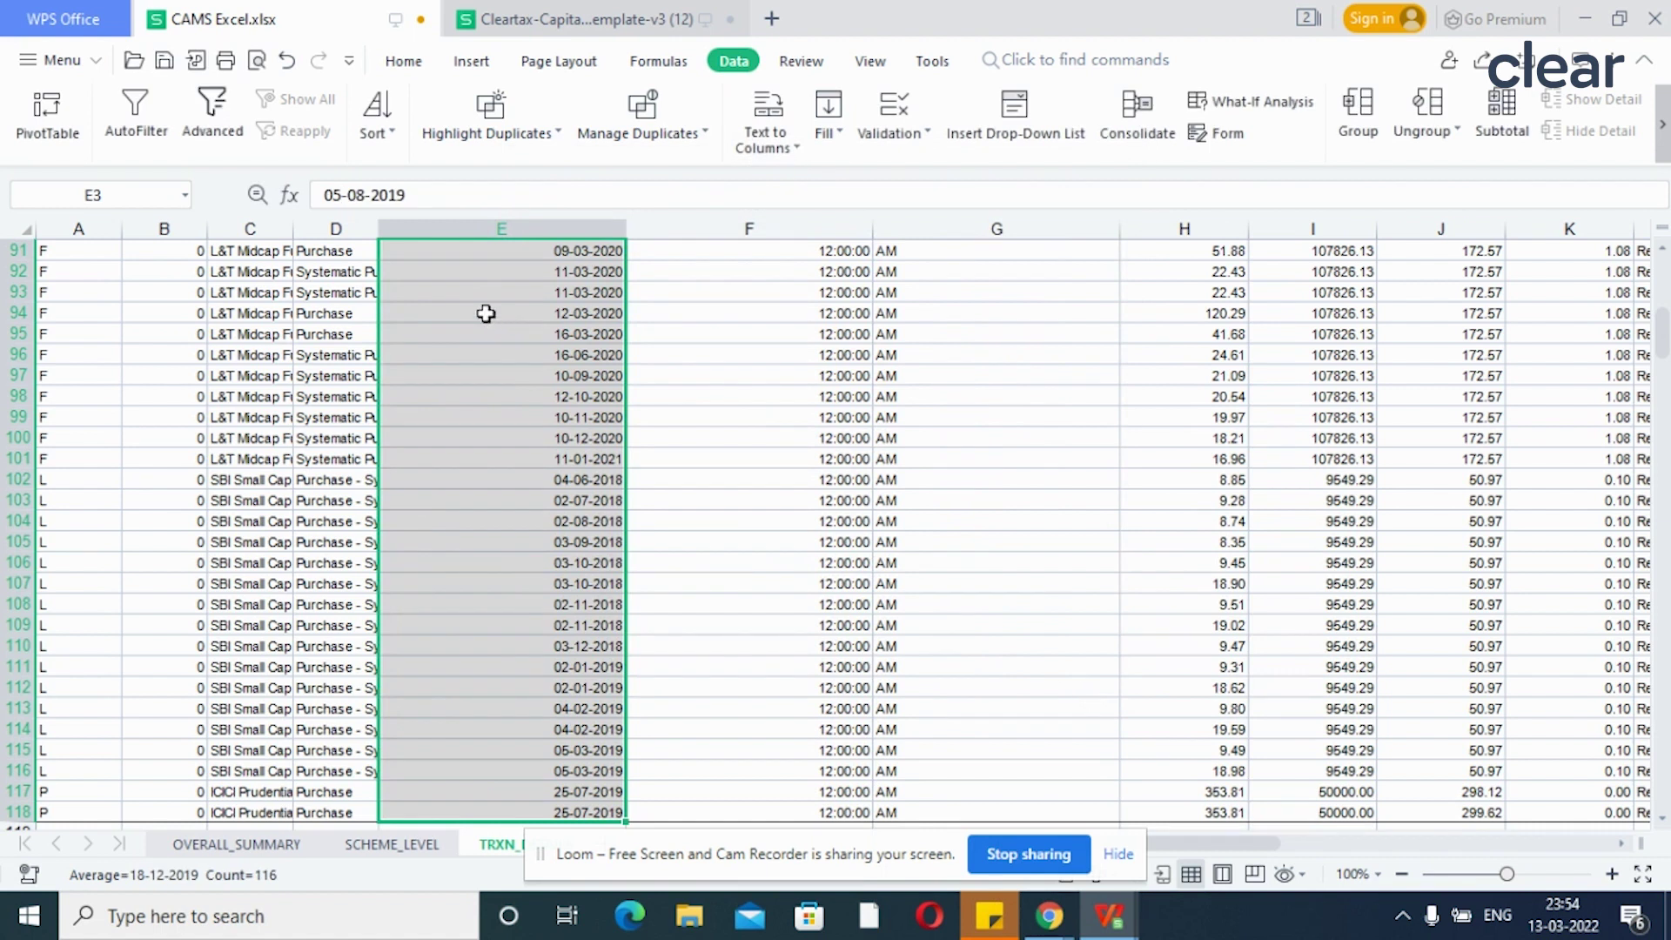
Step: Copy the CAMS purchase dates from column E and paste them at E2 in the Cleartax template
click(486, 313)
key(ctrl+Up)
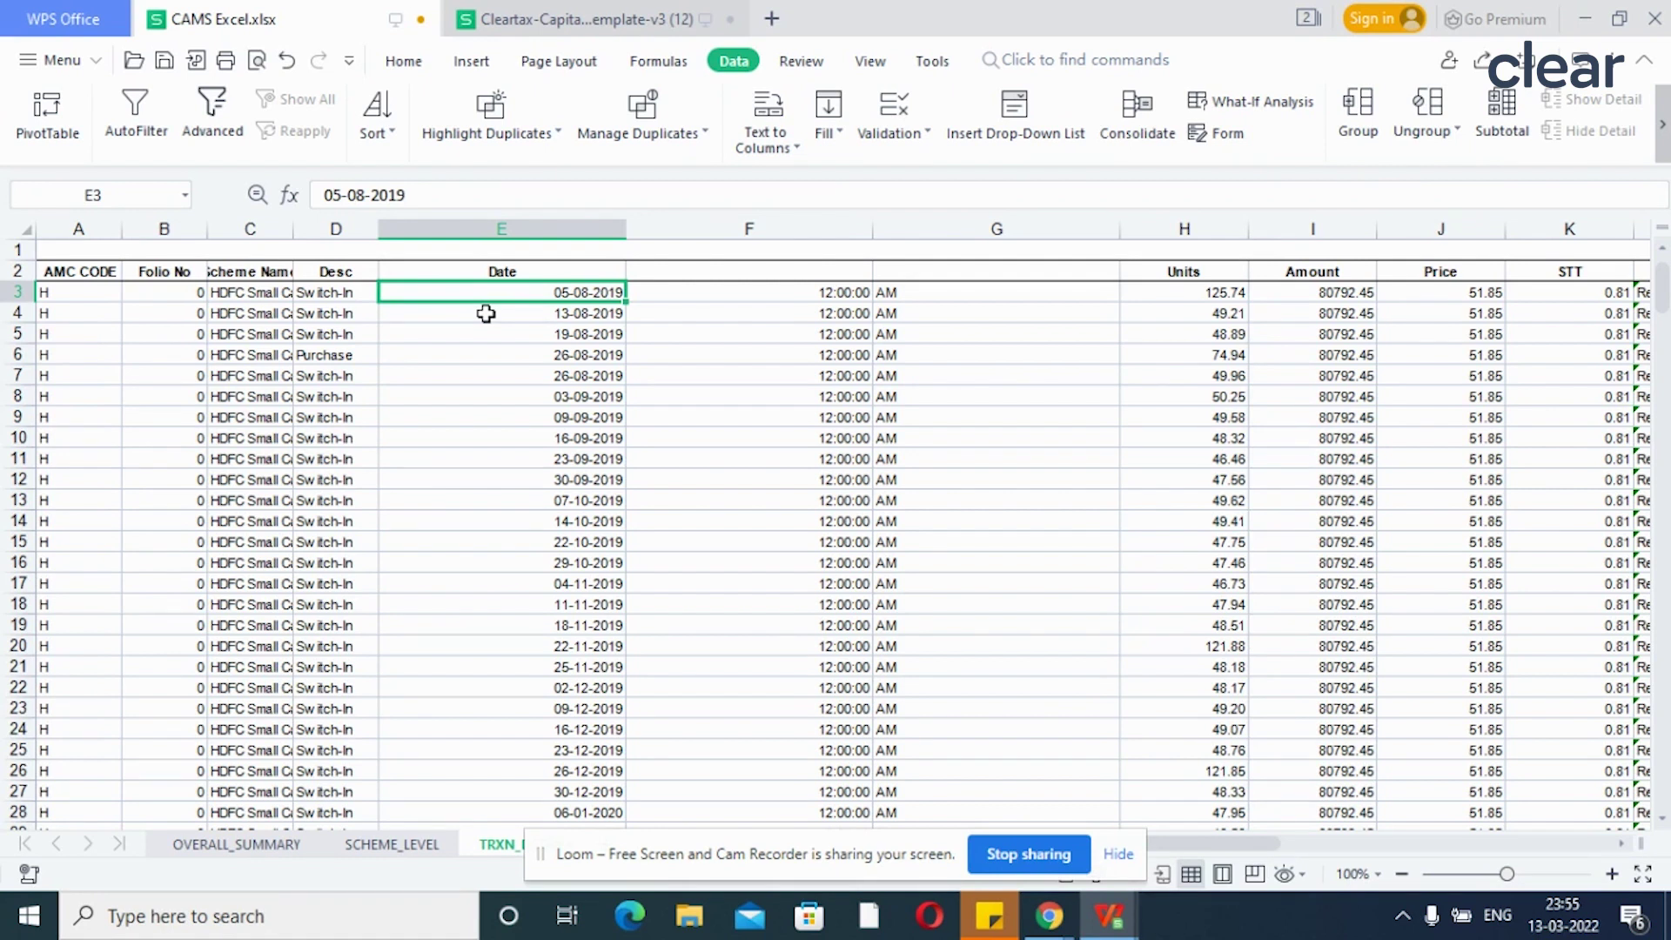
key(ctrl+shift+Down)
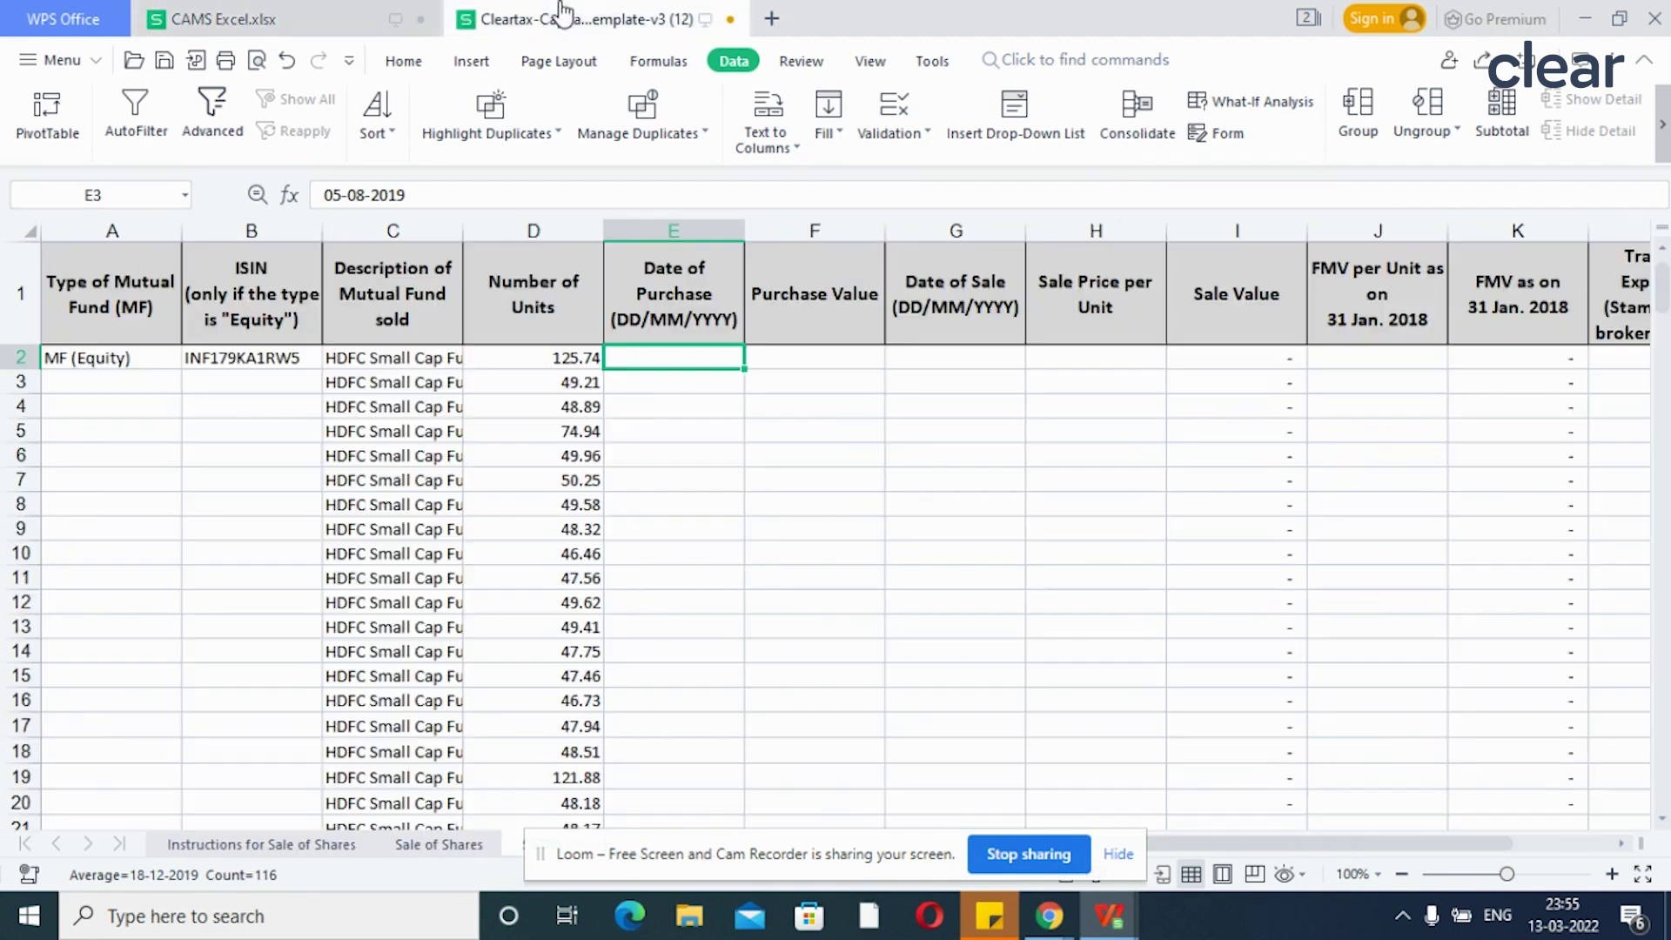
click(574, 19)
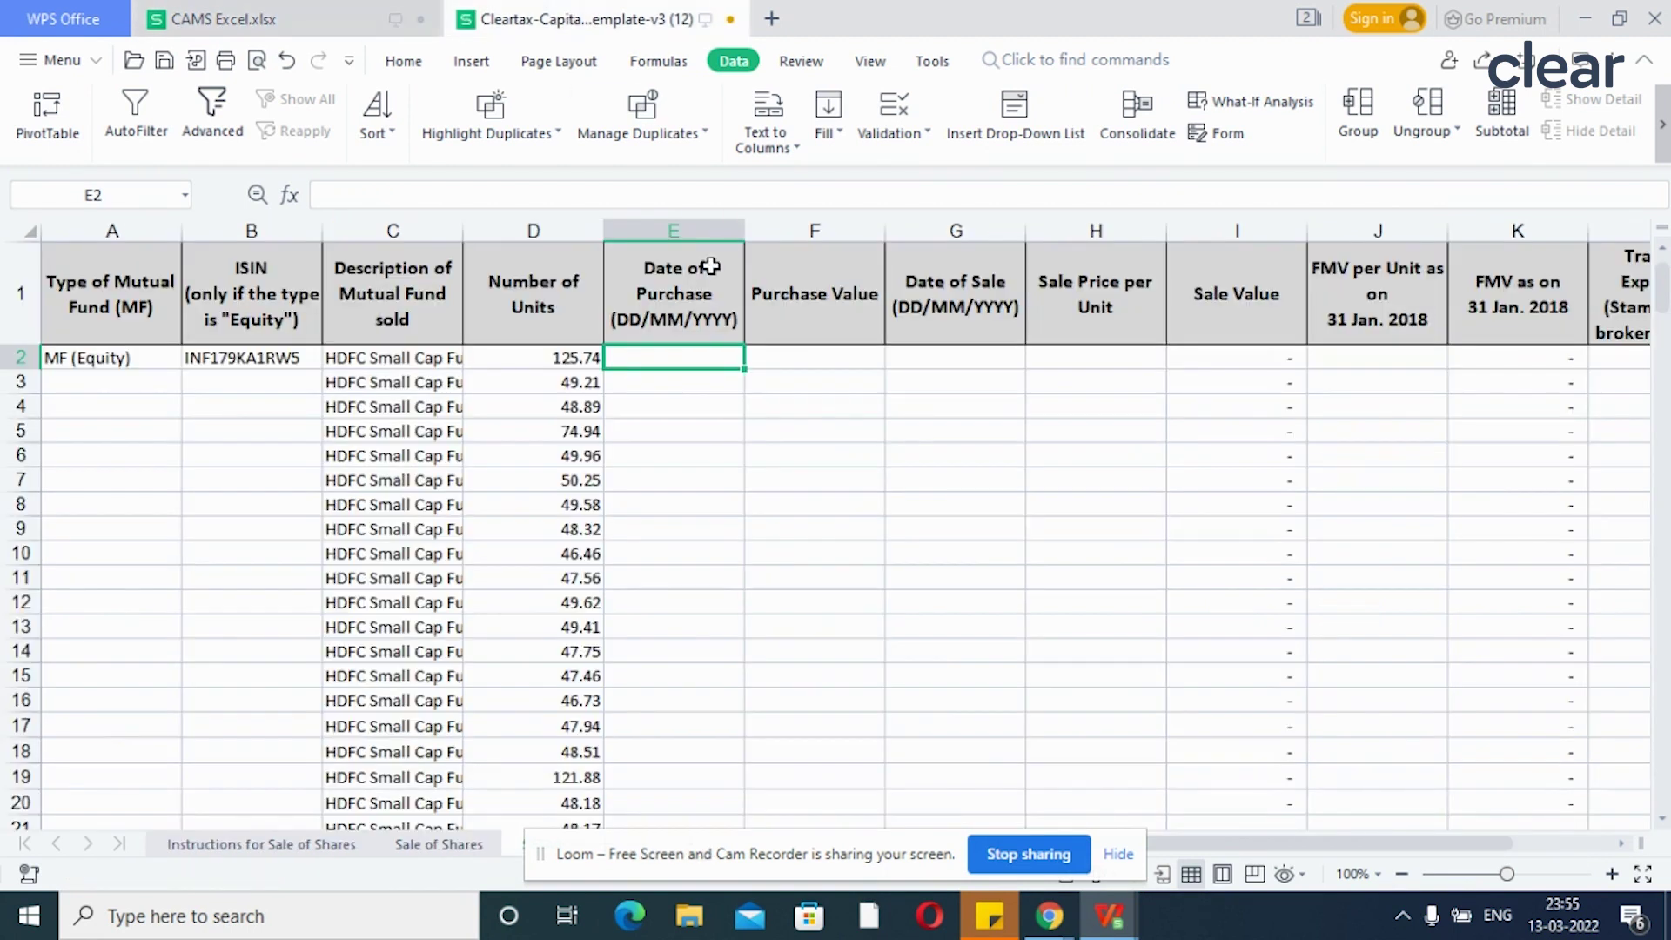
right_click(666, 354)
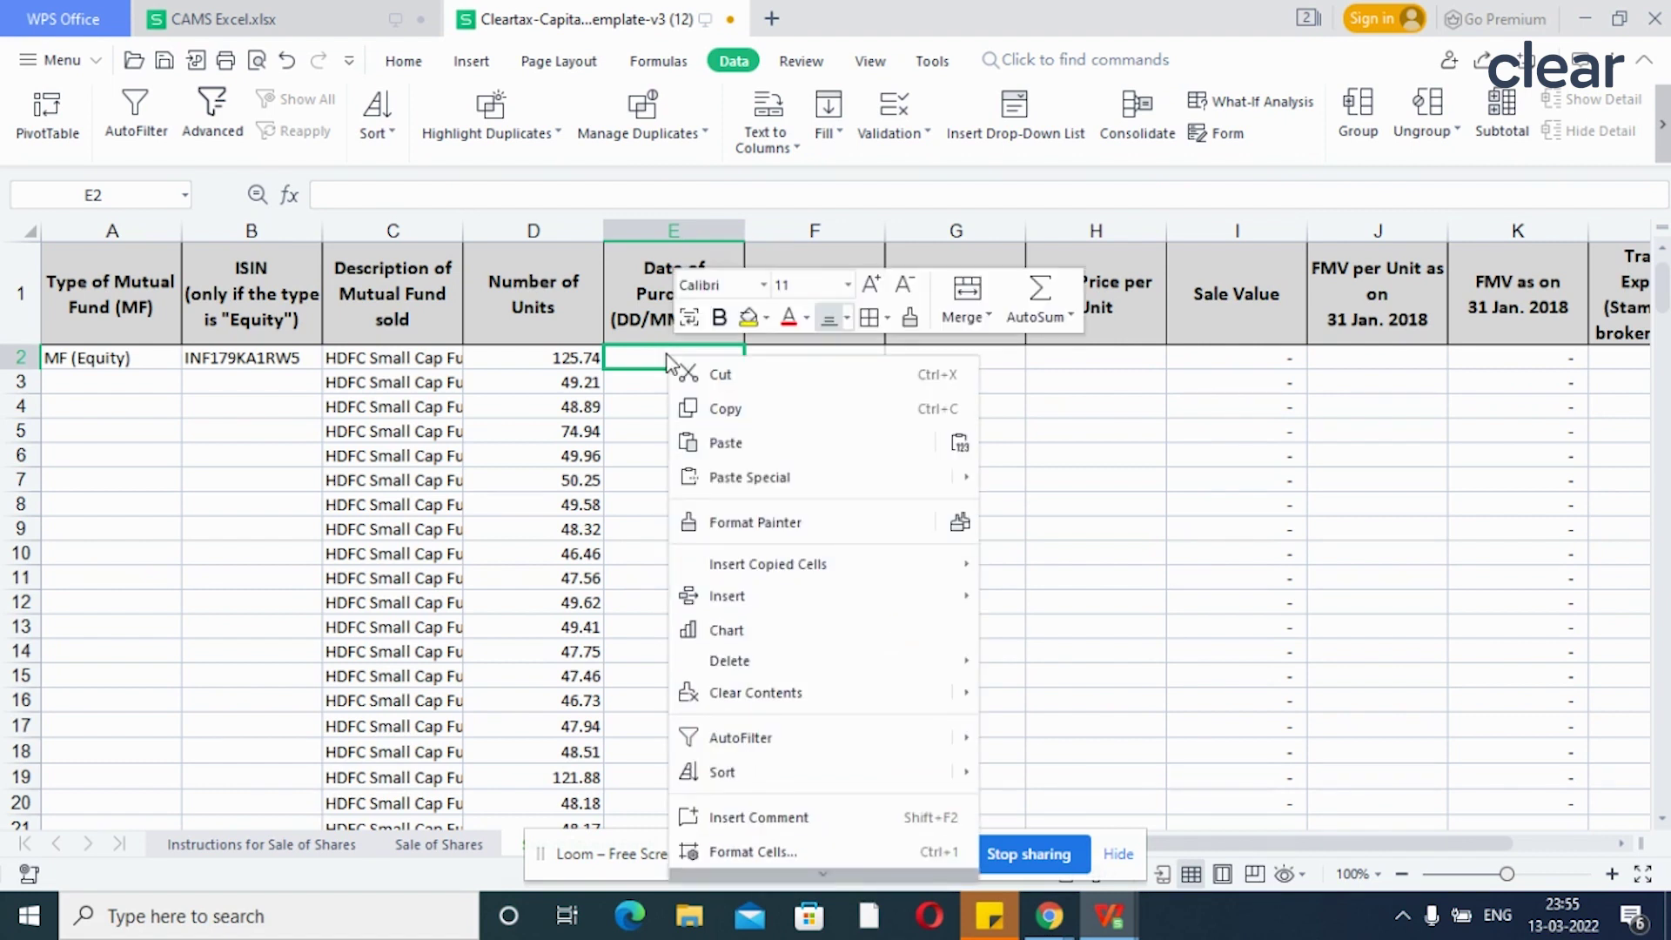
click(714, 444)
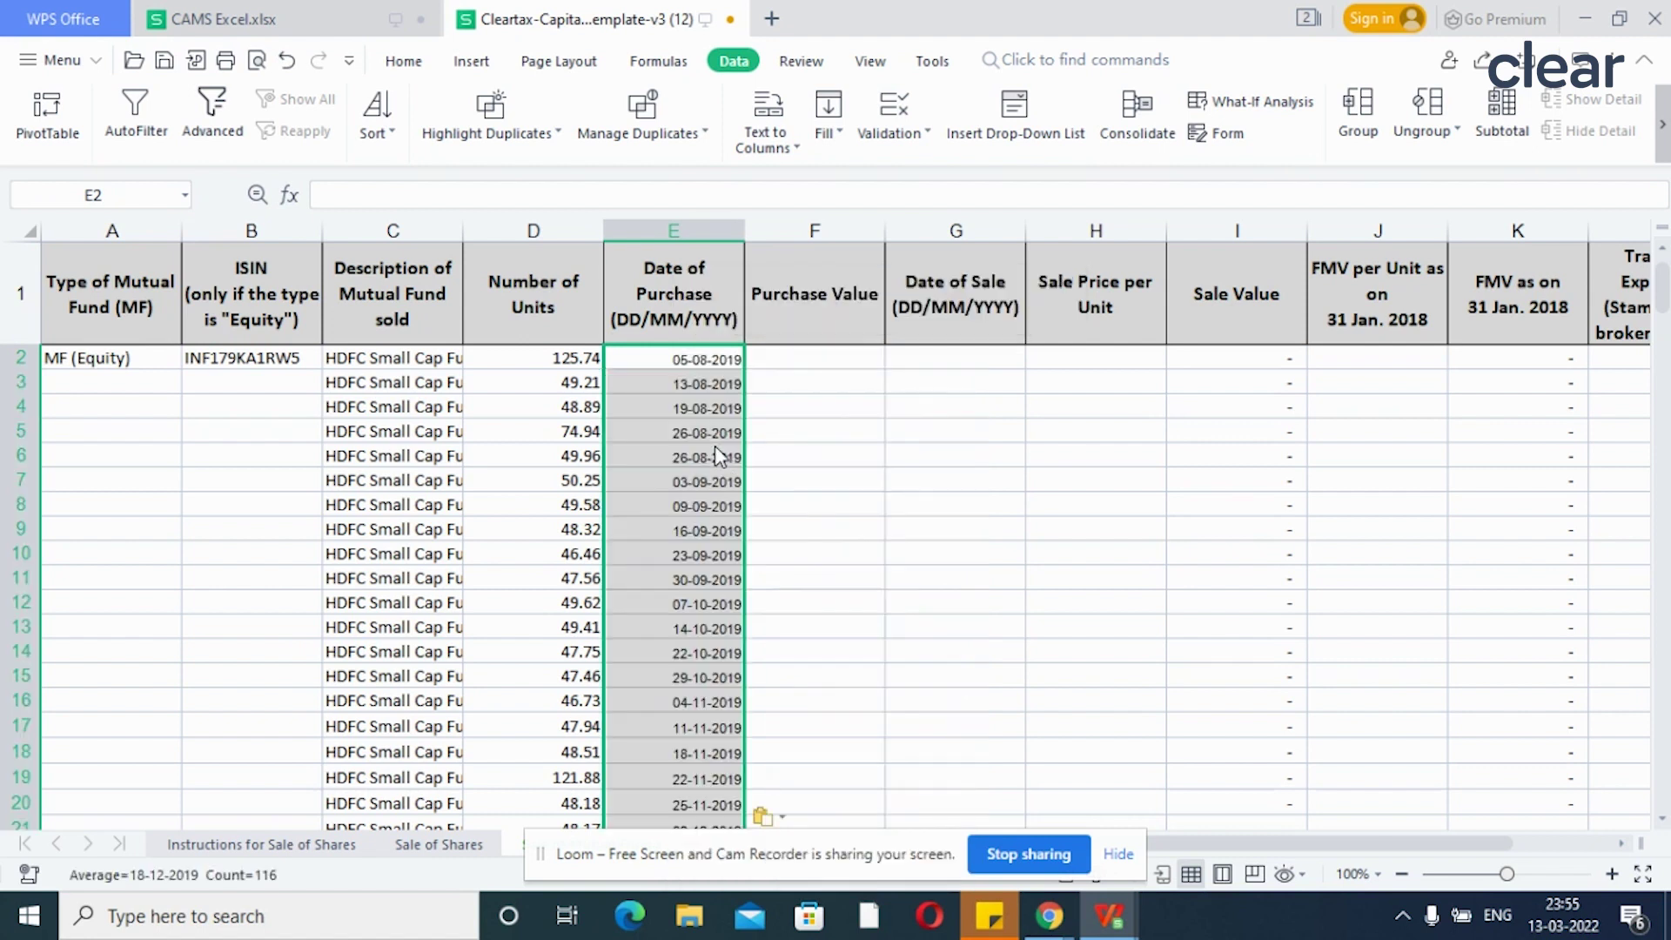
Step: Apply the template's date format to the pasted dates with Paste Special Formats, e.g. 5 Aug 2019
click(684, 358)
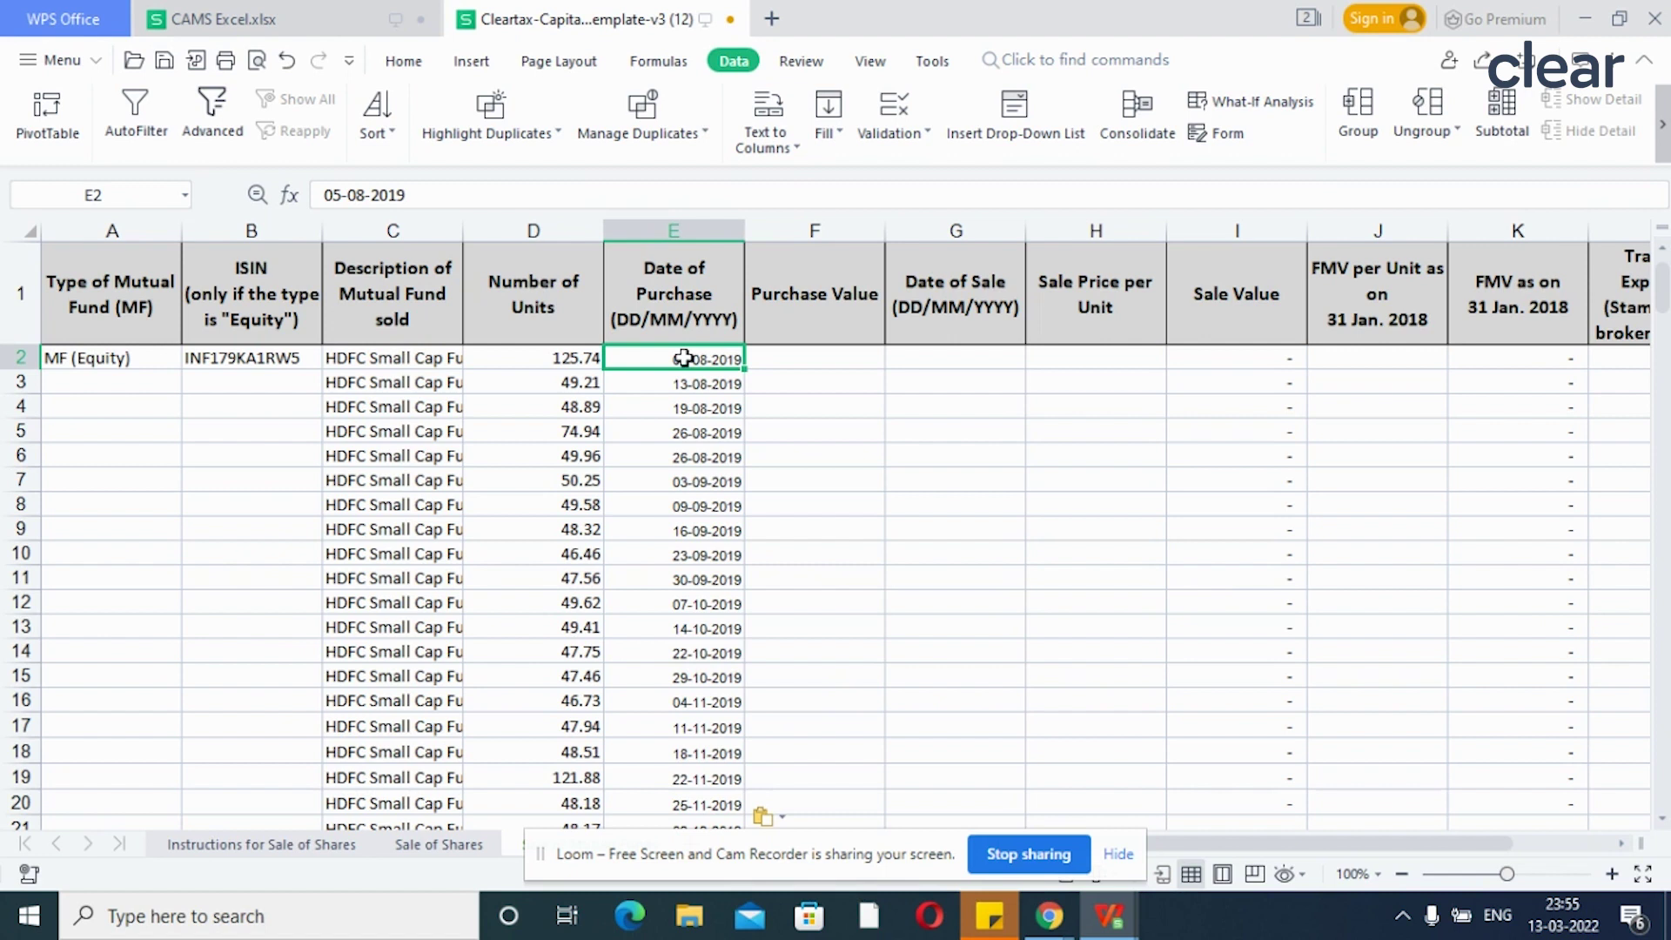
key(ctrl+Down)
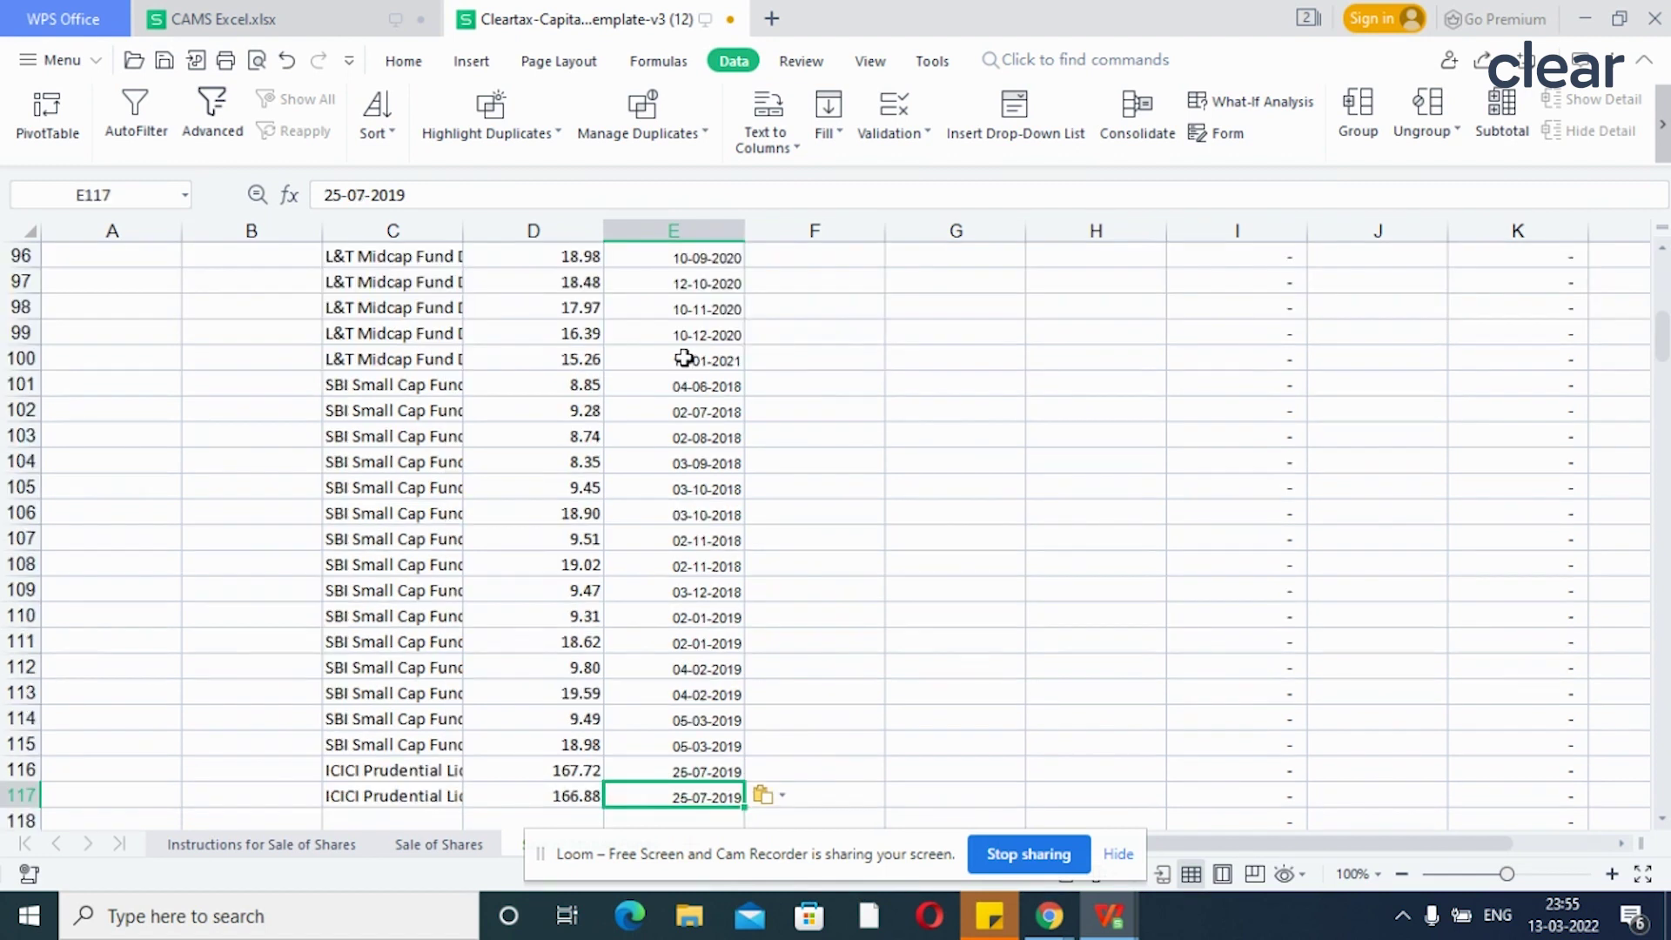
key(Down)
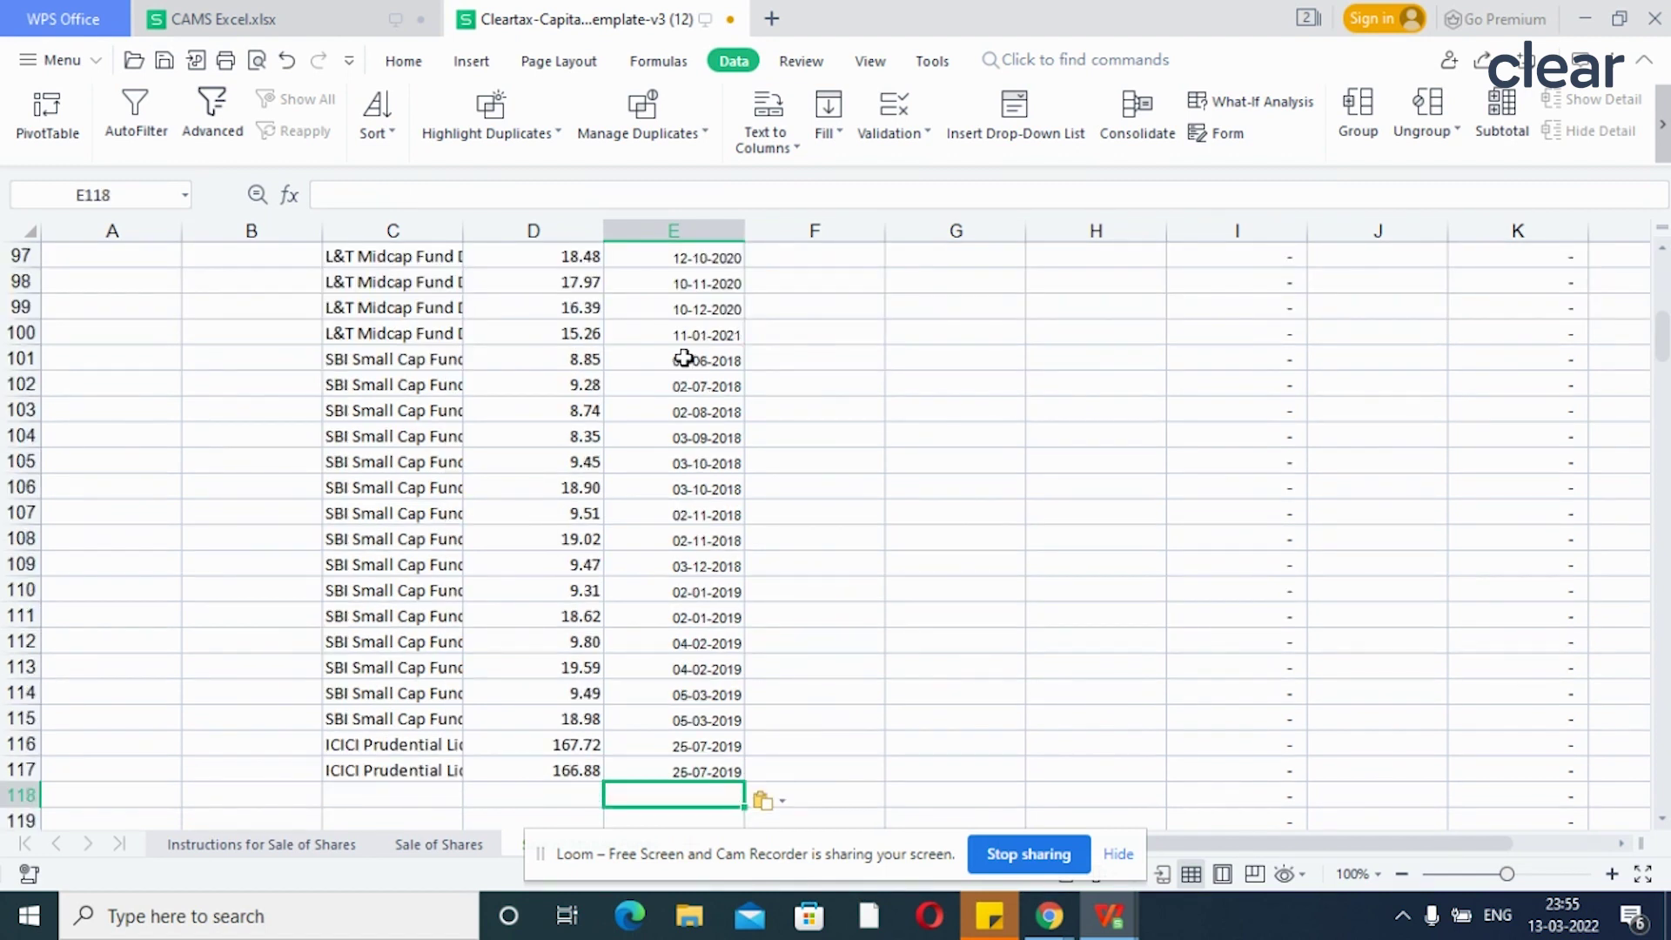
scroll(684, 358, down, 1)
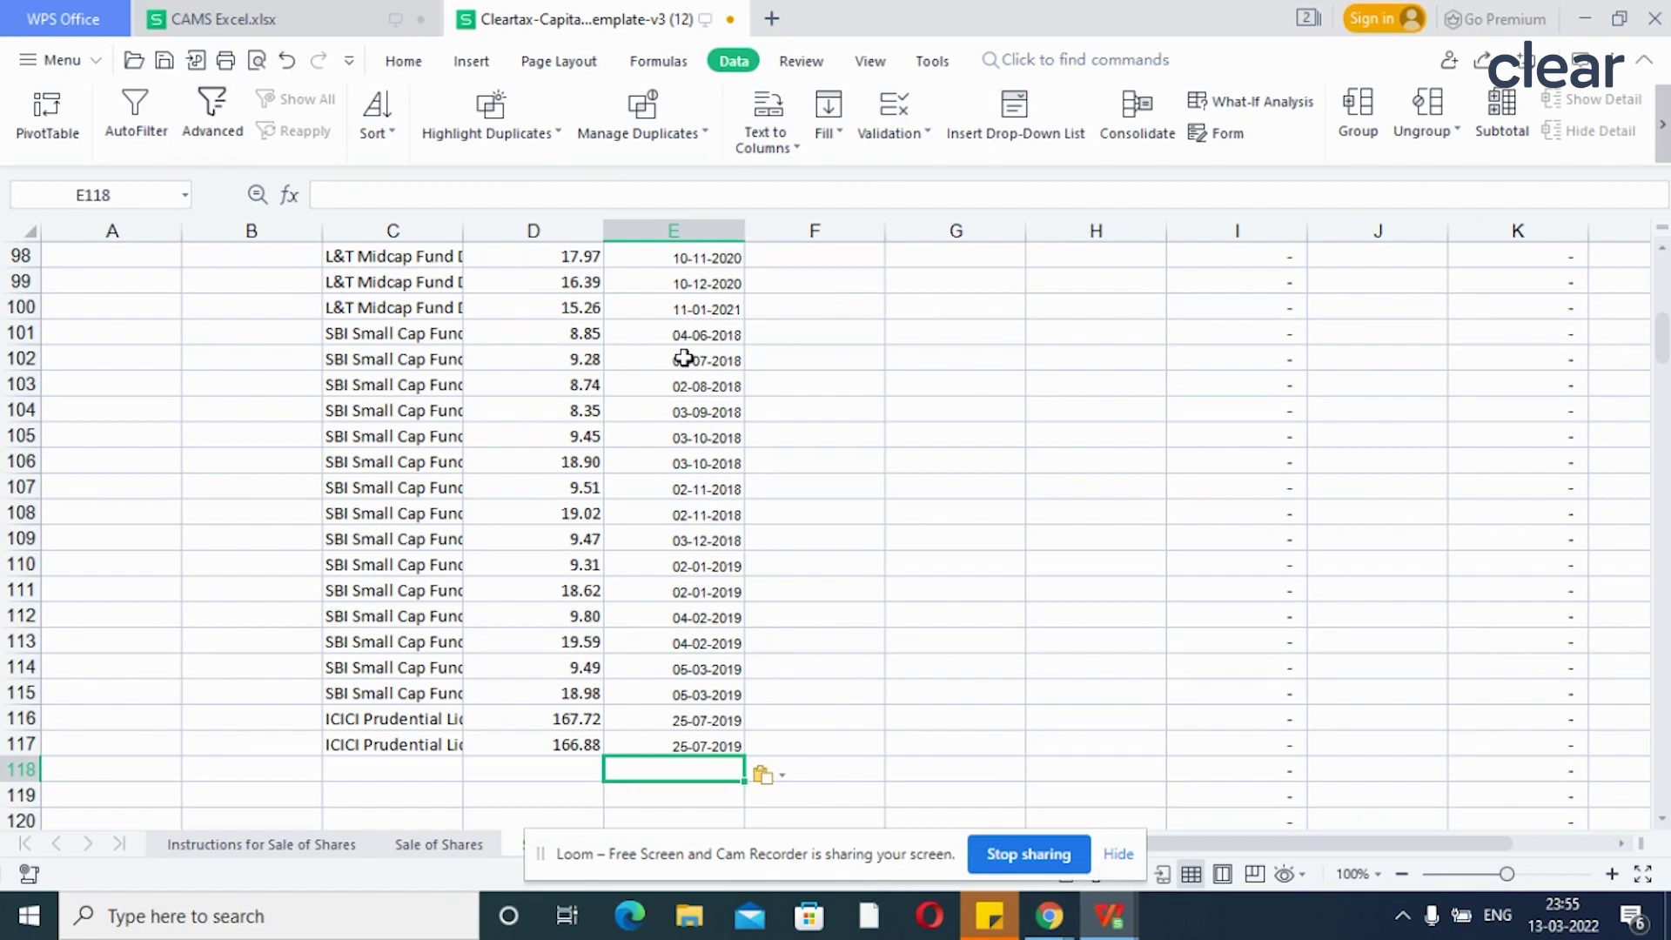
key(ctrl+c)
key(Up)
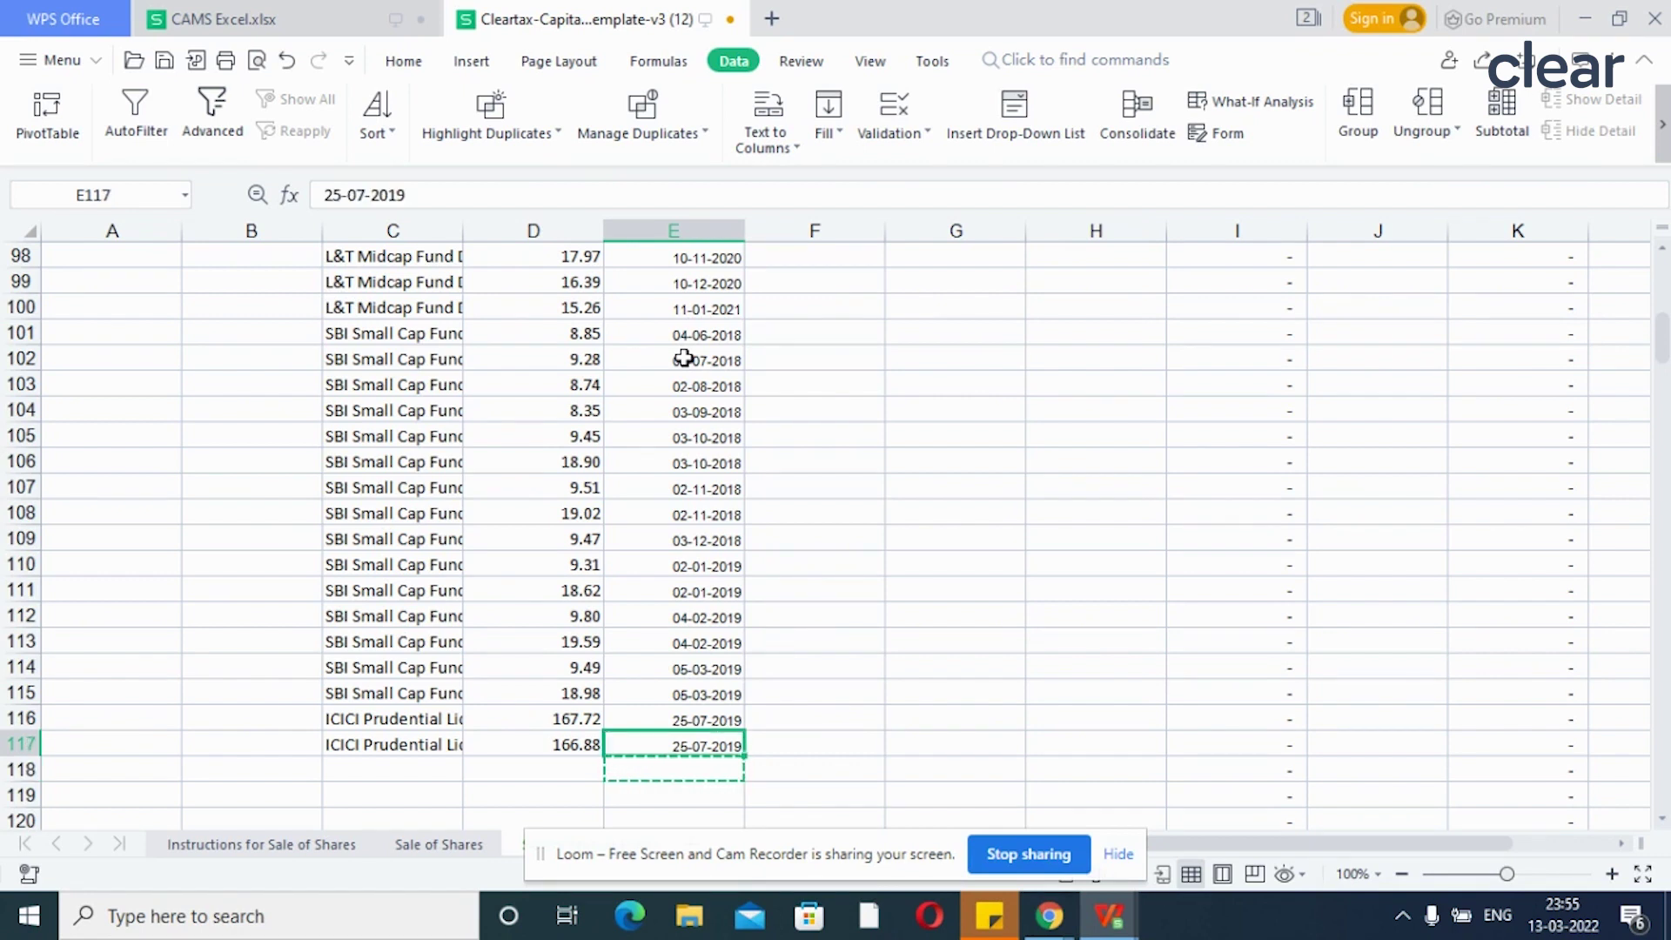
key(ctrl+shift+Up)
right_click(686, 362)
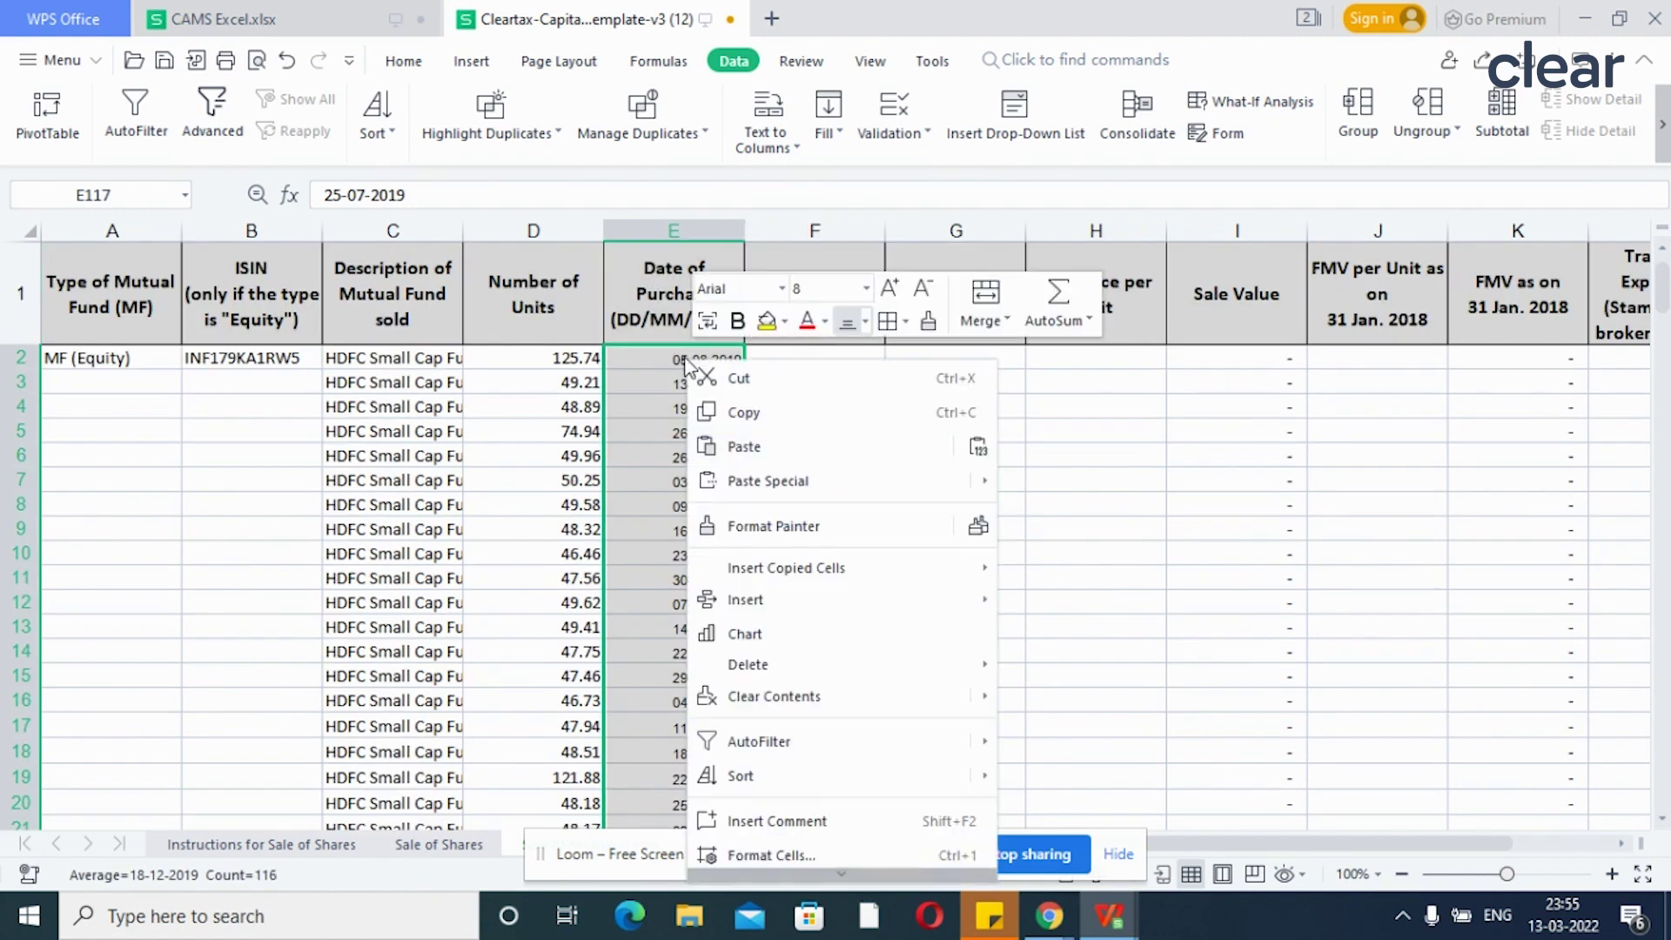
mouse_move(788, 490)
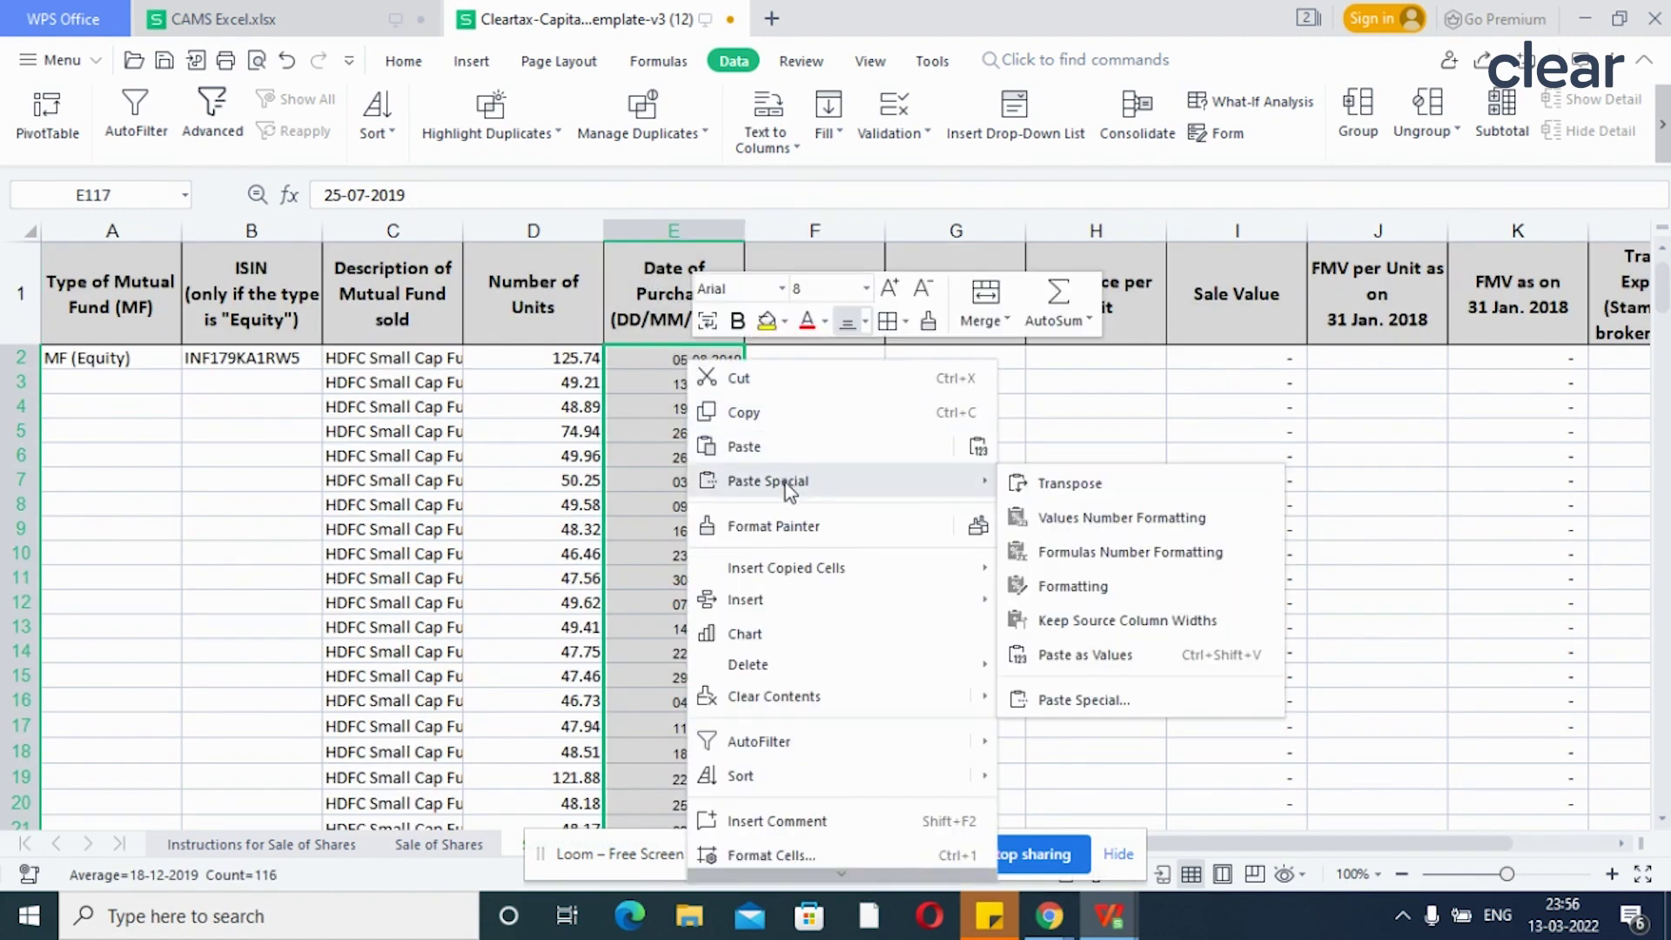
click(785, 483)
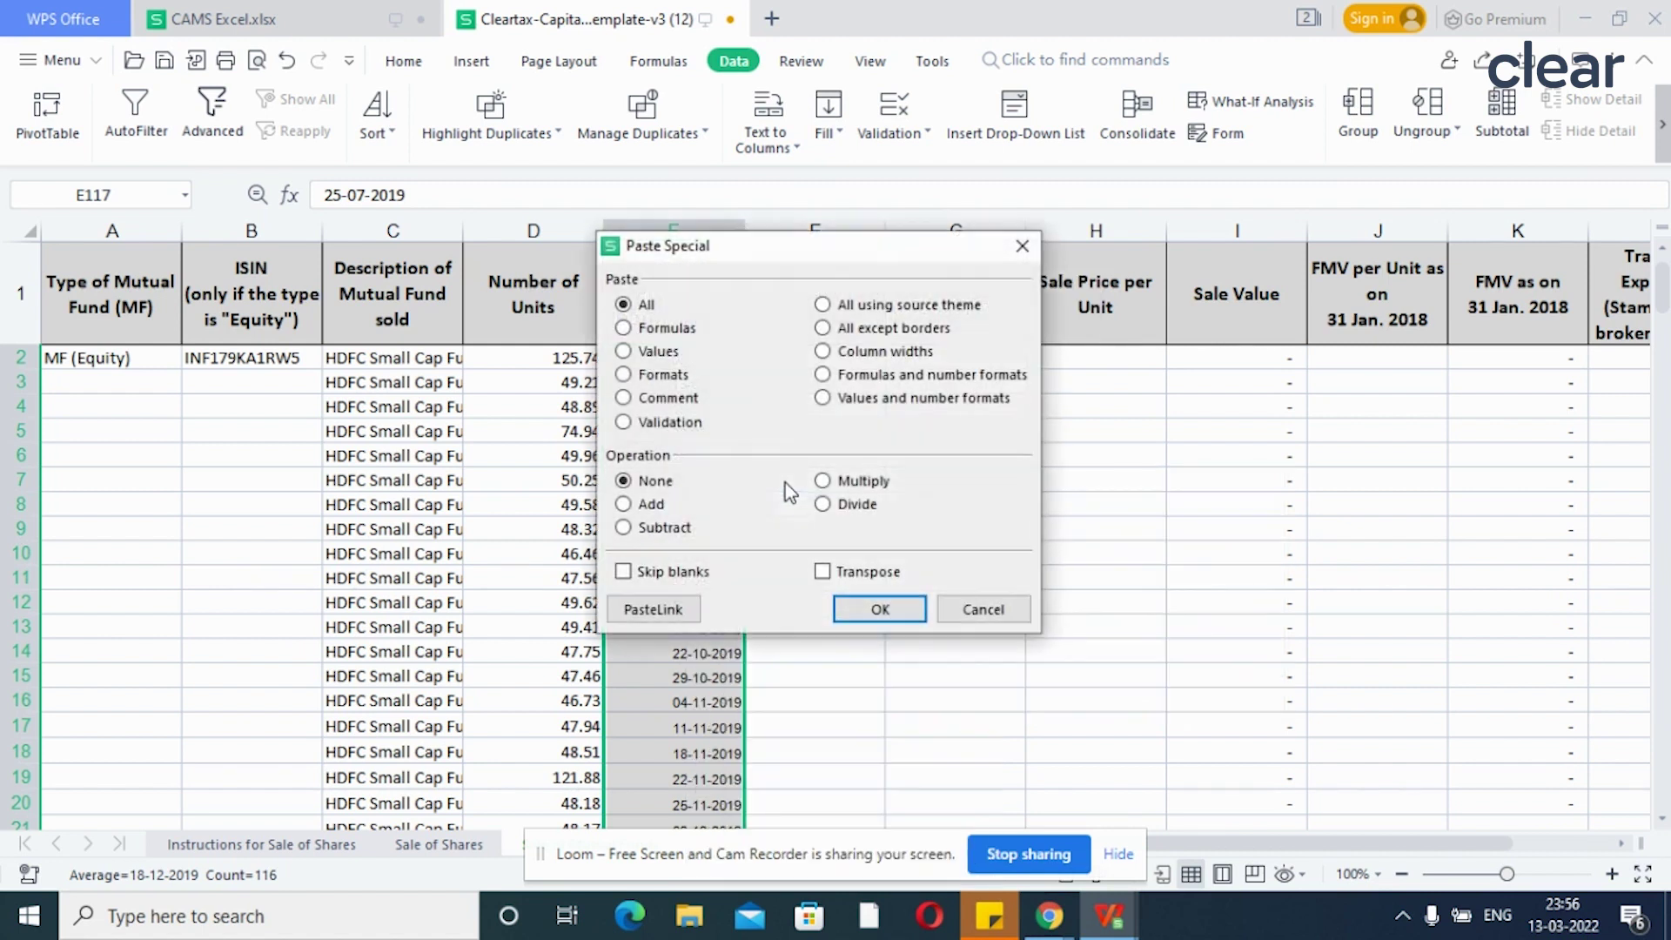
click(669, 376)
click(880, 609)
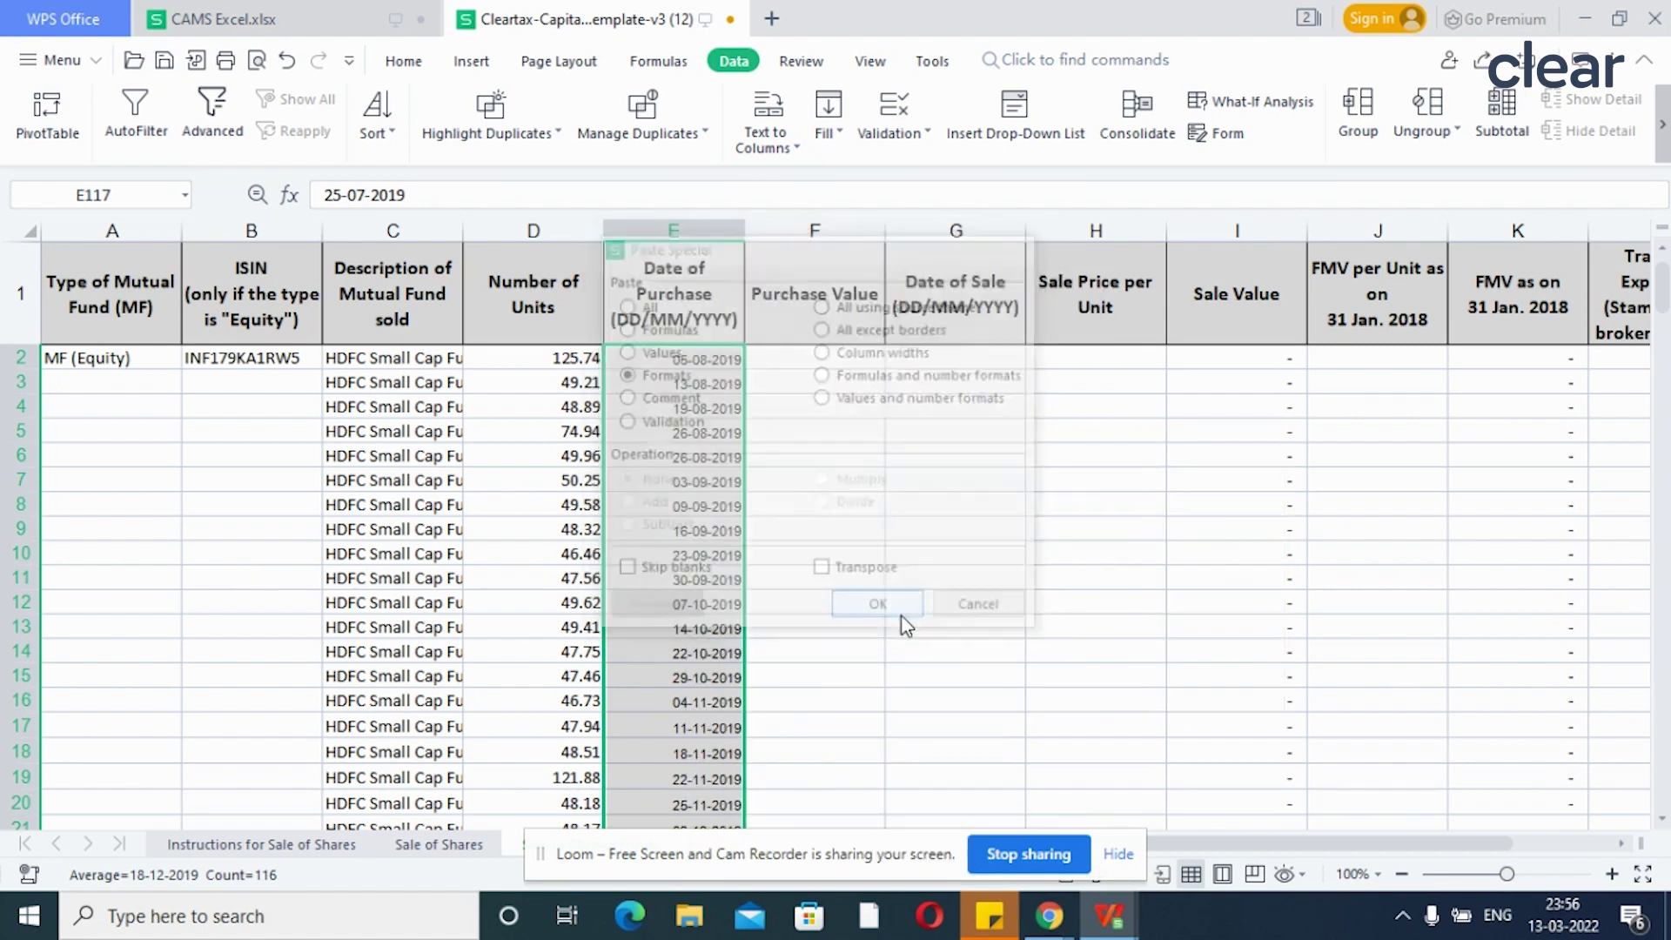
click(754, 352)
click(755, 354)
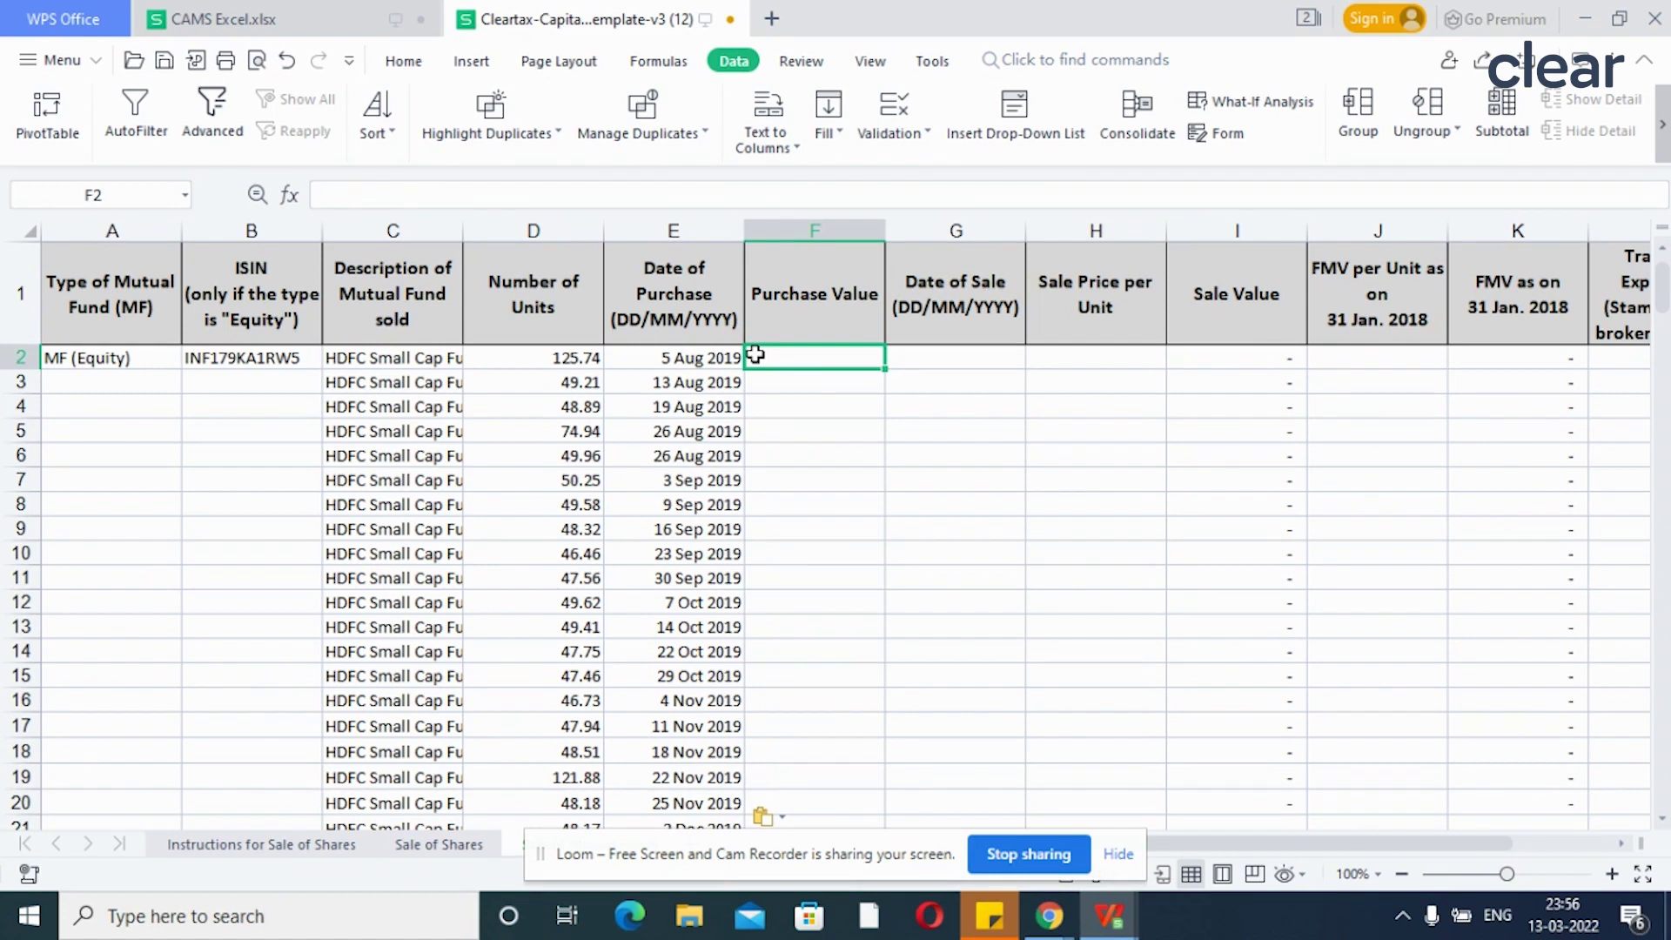
Step: In CAMS, insert a new column Q and enter the purchase value formula =+O3*P3 in Q3
click(343, 15)
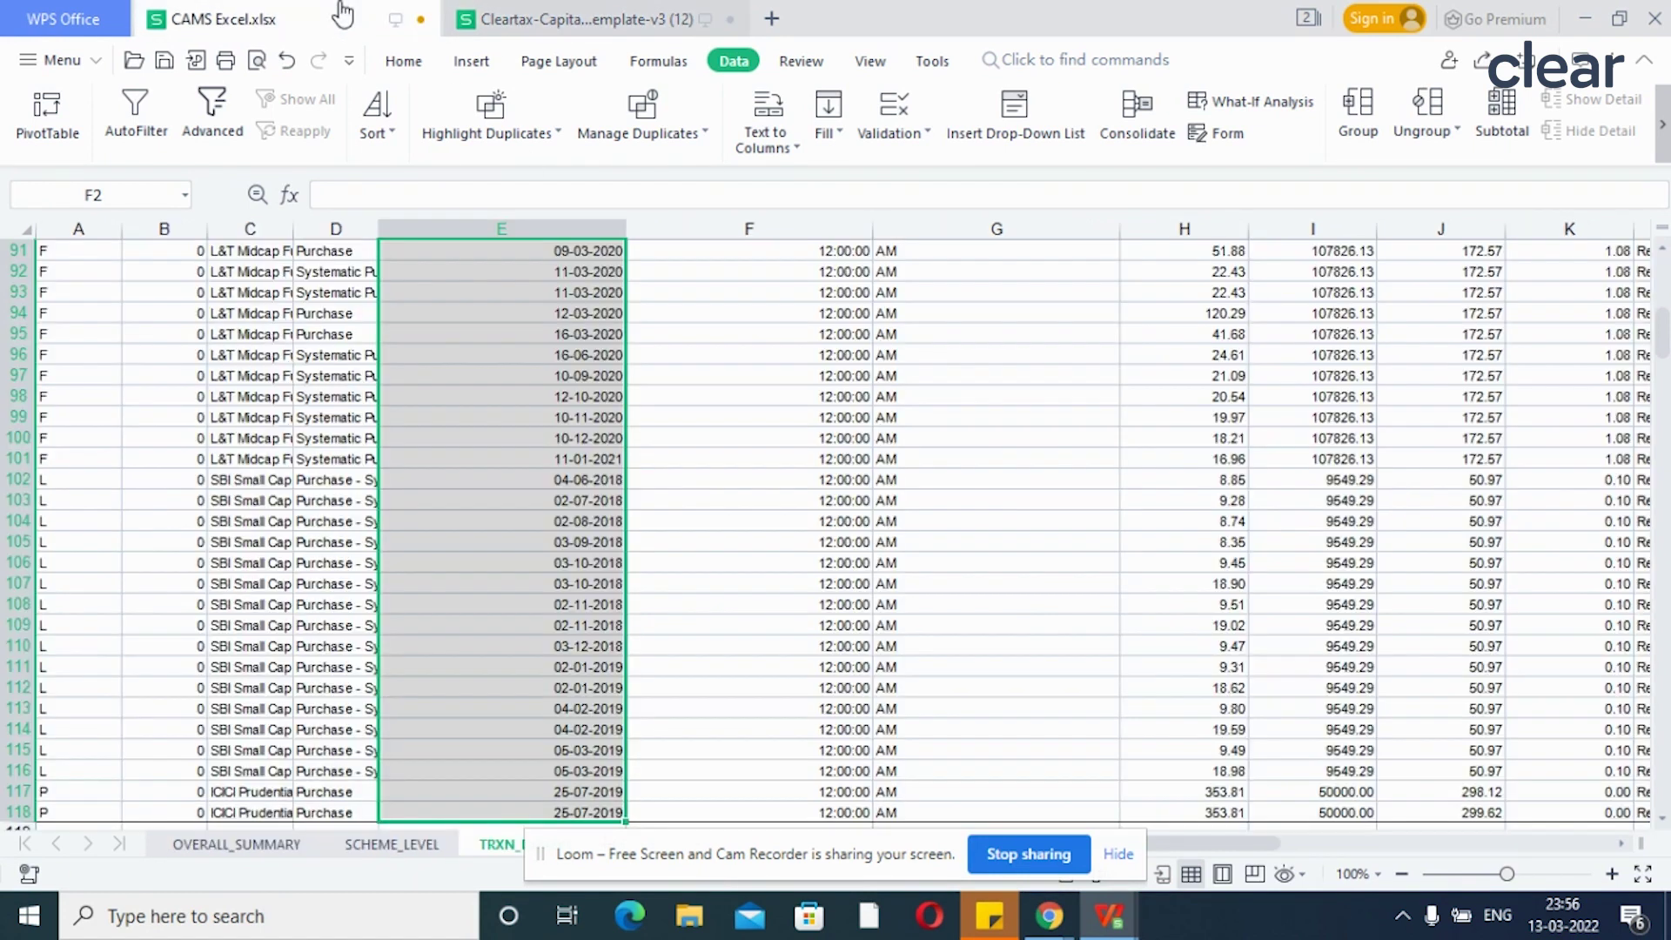
click(792, 309)
key(Up)
key(Up)
key(Up)
key(Up)
key(Up)
key(Up)
key(Up)
key(Up)
key(Up)
key(Up)
key(Up)
key(Up)
key(Up)
key(Up)
key(Up)
key(Up)
key(Up)
key(Up)
key(Up)
key(Up)
key(Up)
key(Up)
key(Up)
key(Up)
key(Up)
key(Up)
key(Up)
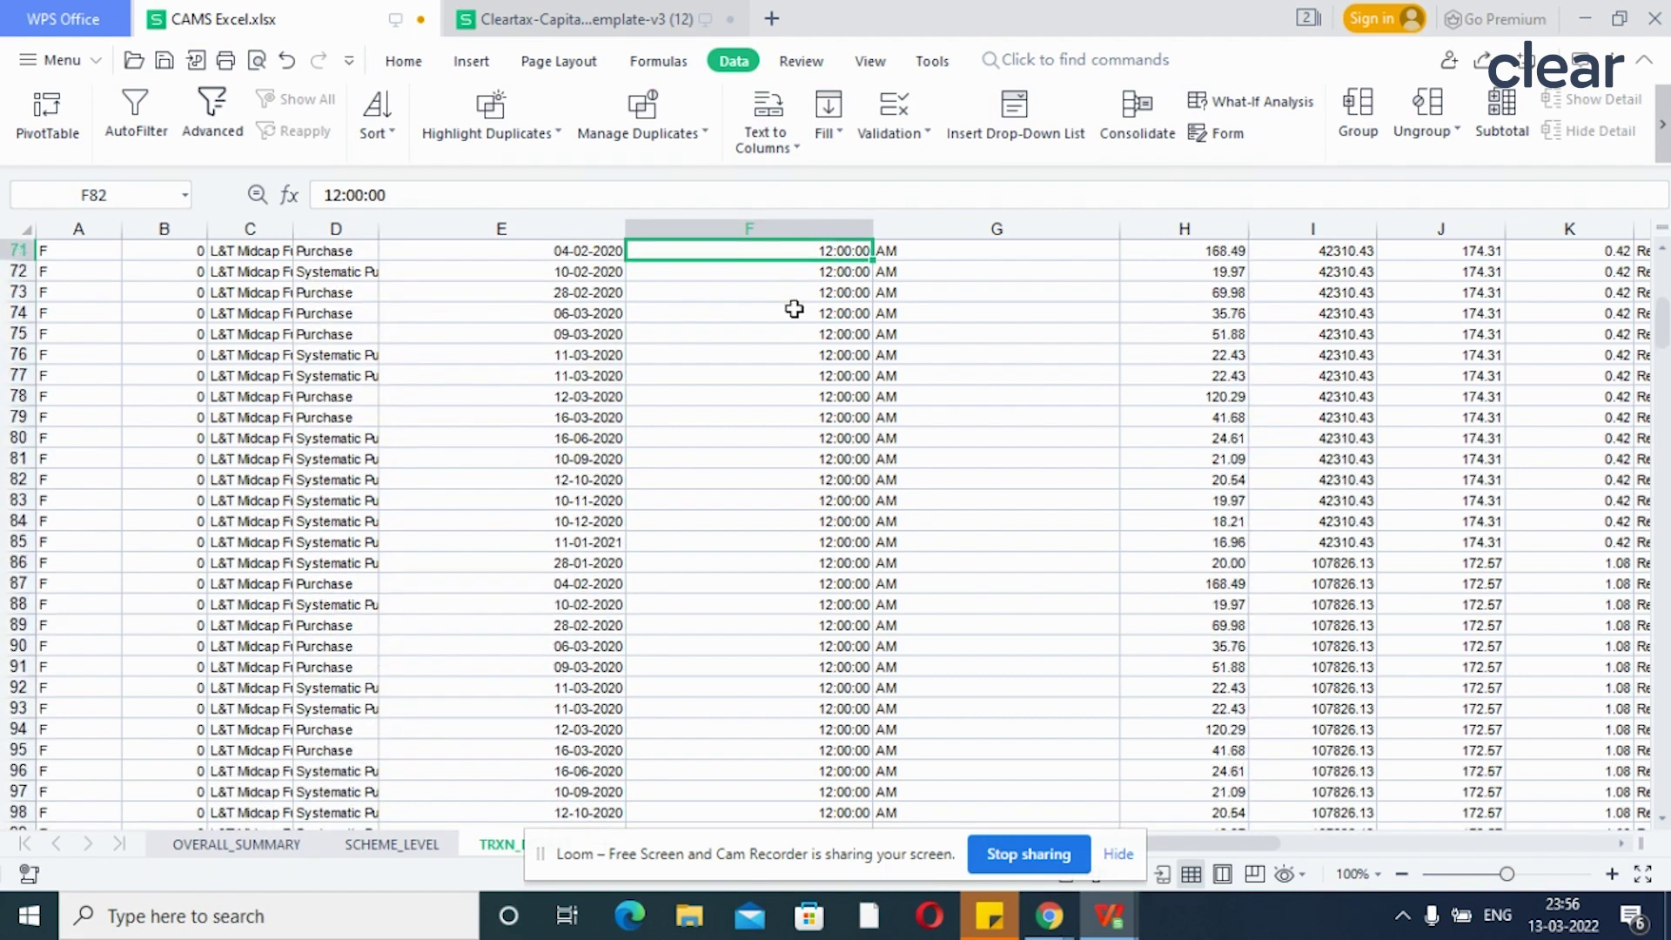
key(ctrl+Up)
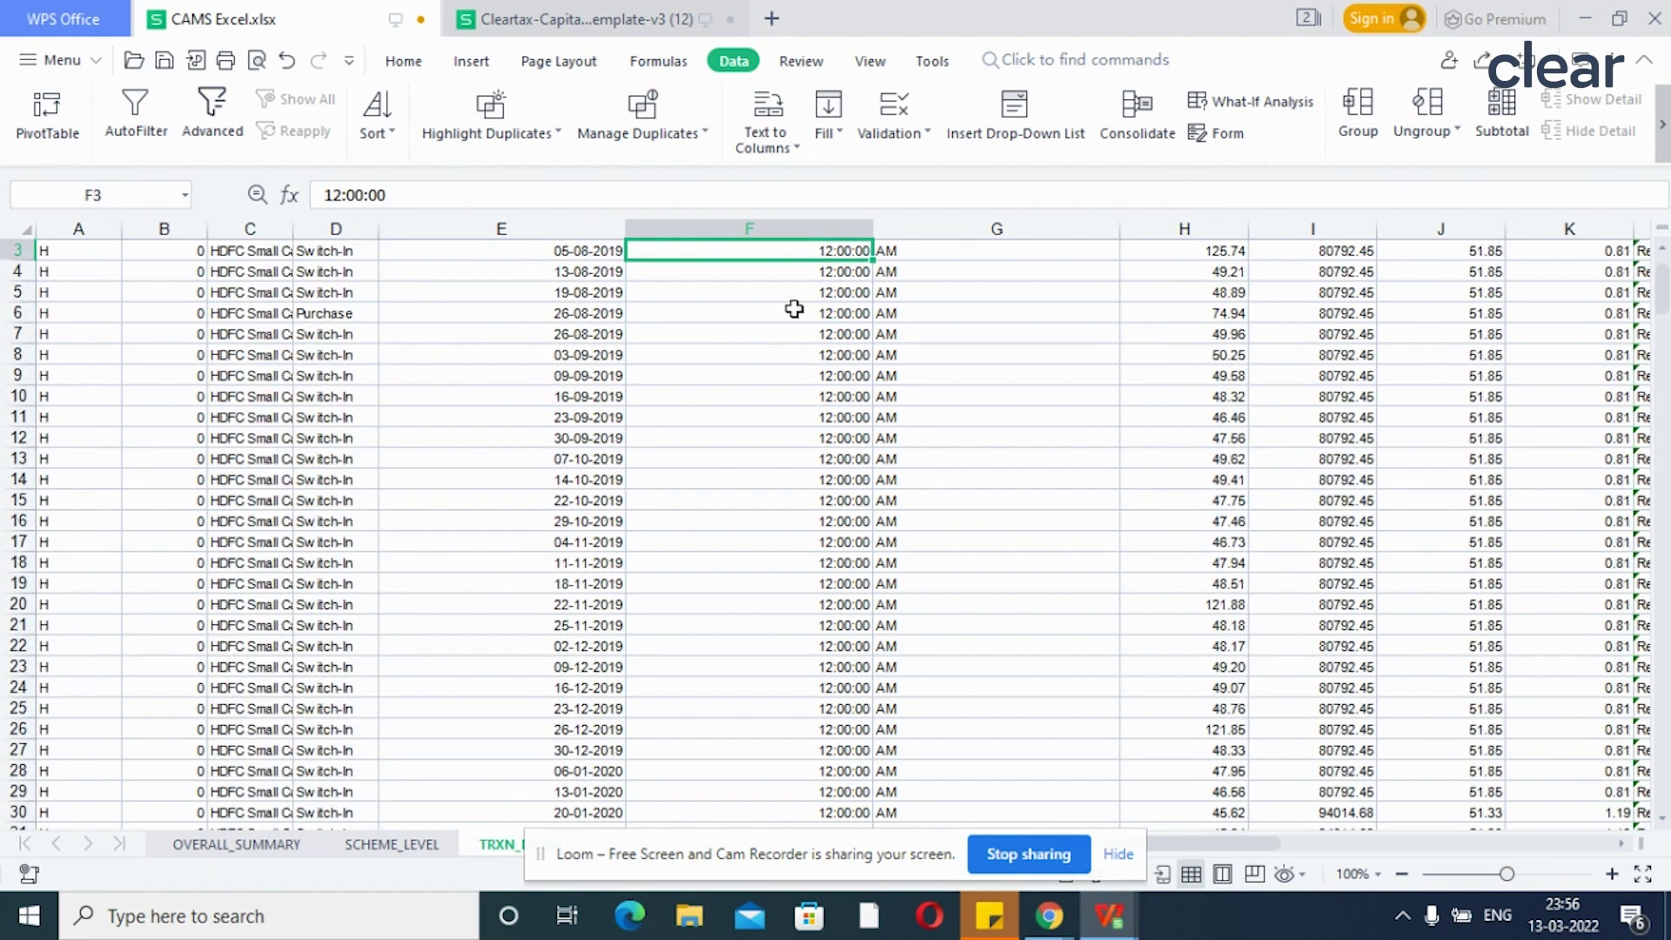
key(Right)
key(Right)
key(Right)
key(Right)
key(Right)
key(Right)
key(Right)
key(Right)
key(Right)
key(Right)
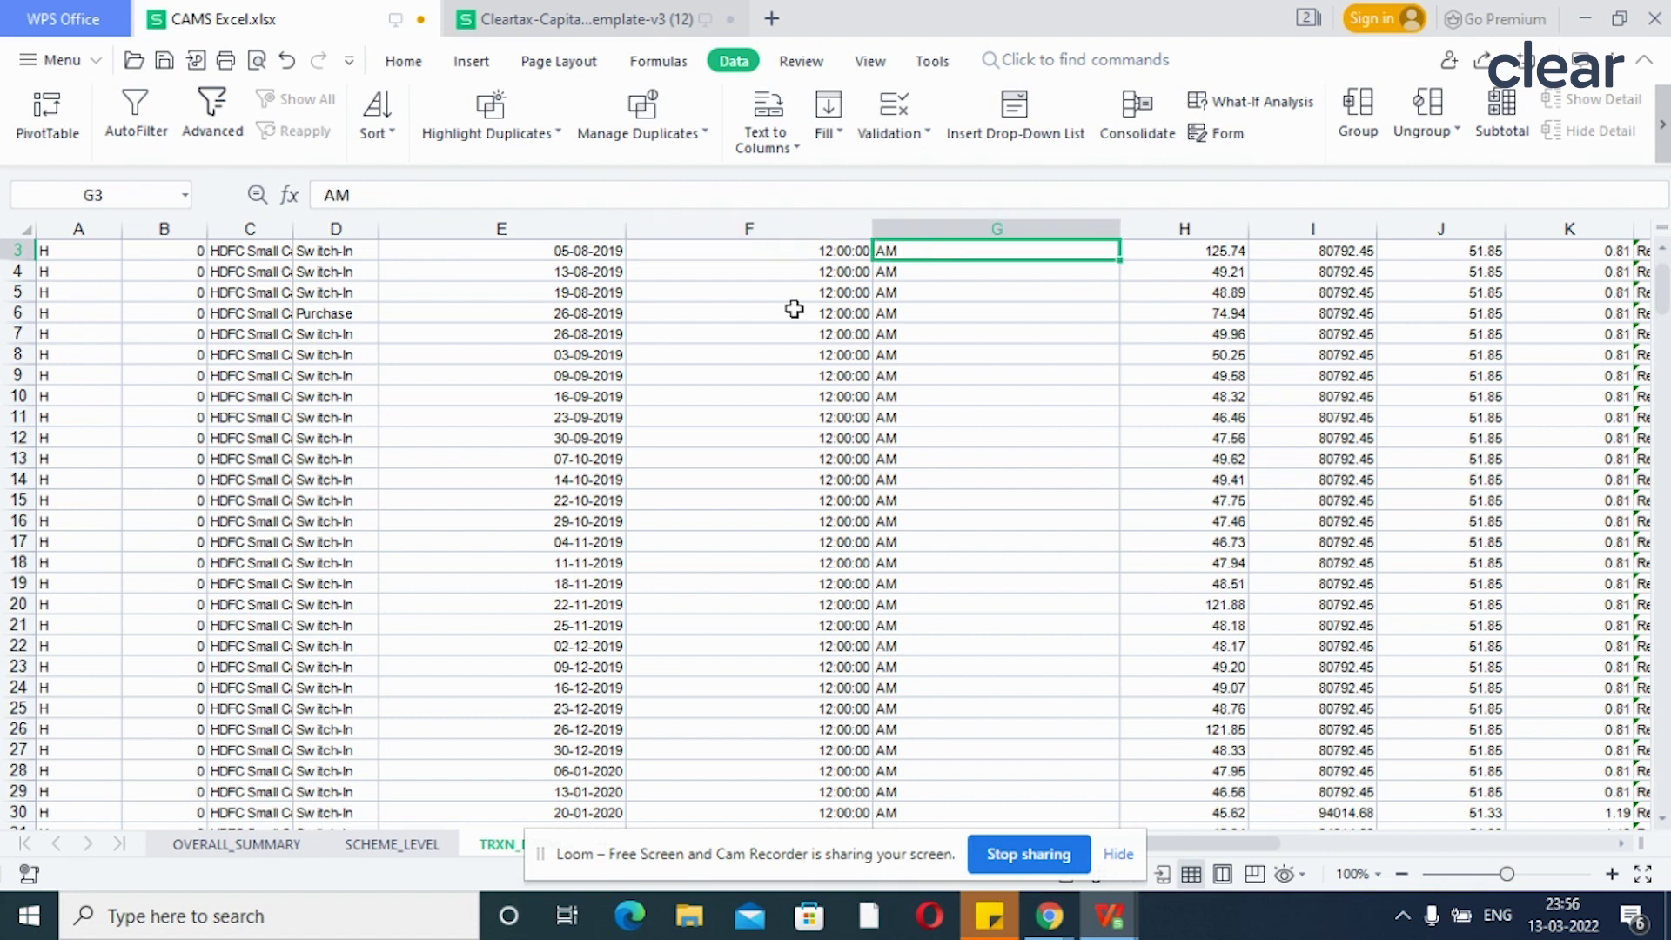
key(Up)
right_click(1626, 228)
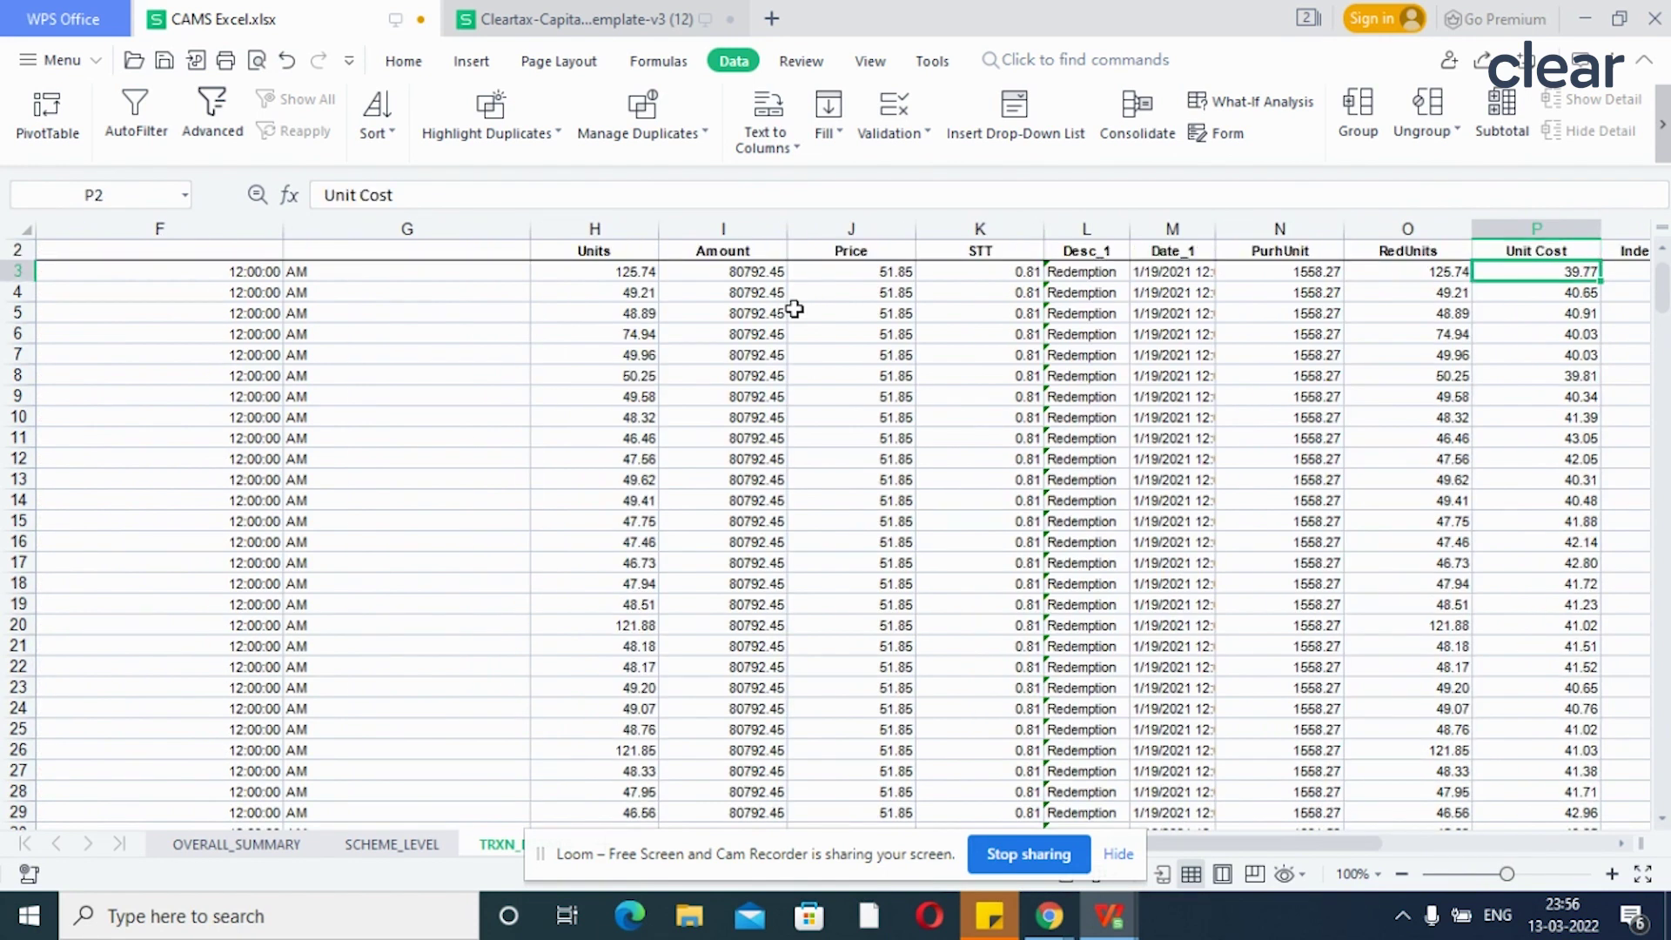
click(1175, 437)
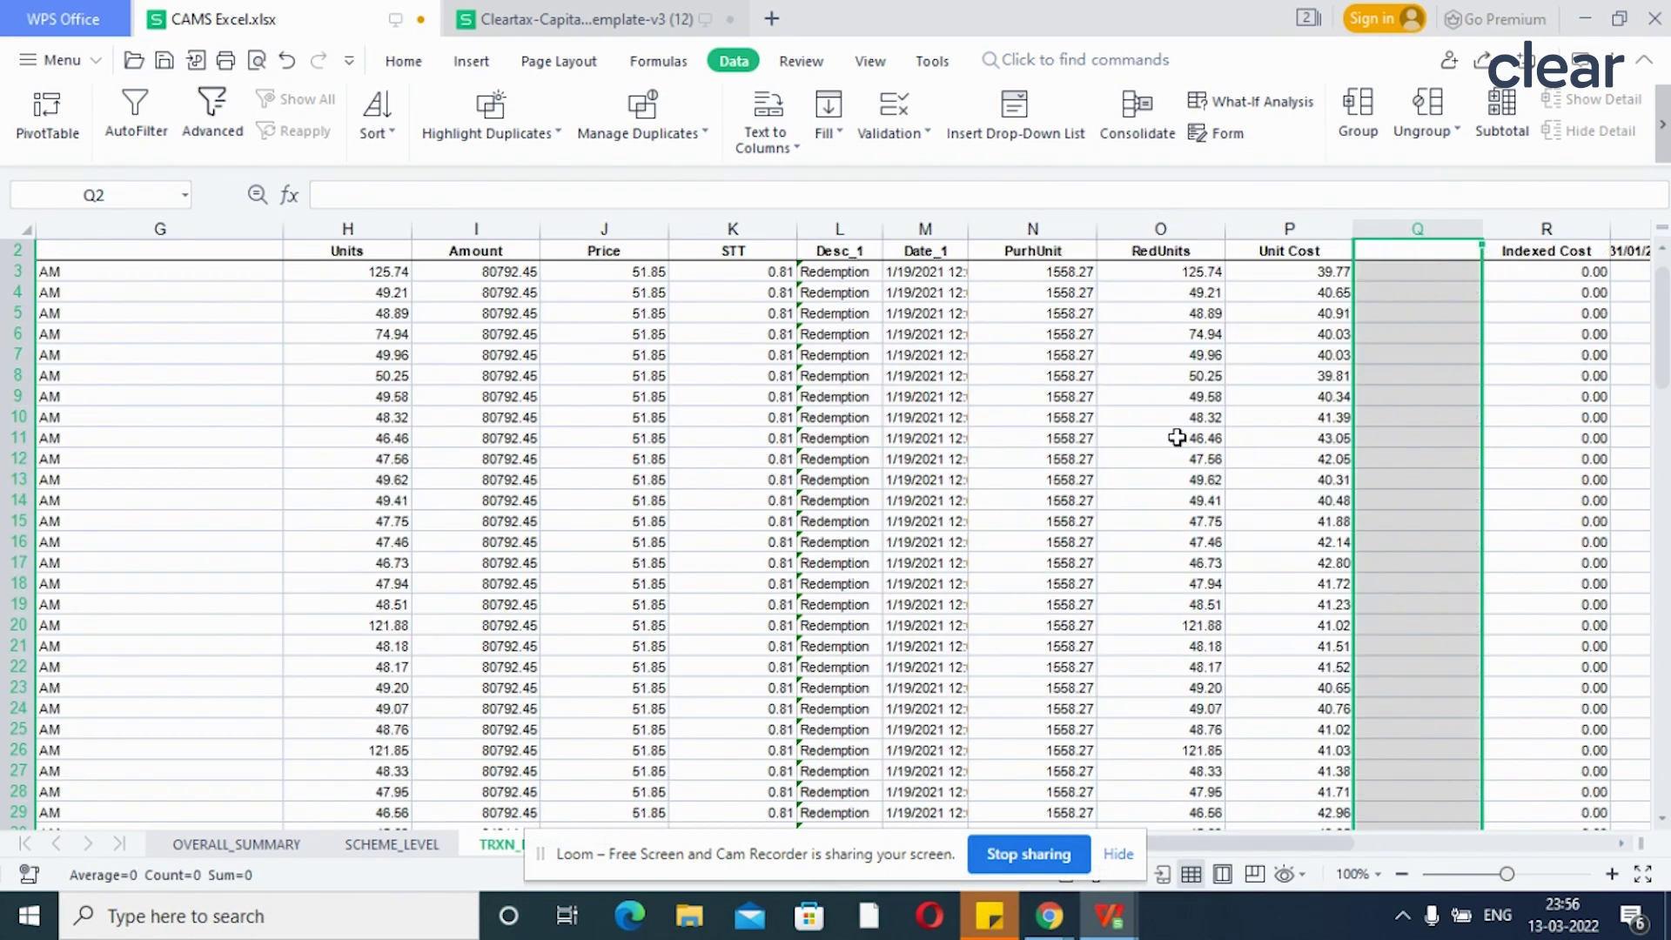
click(1422, 270)
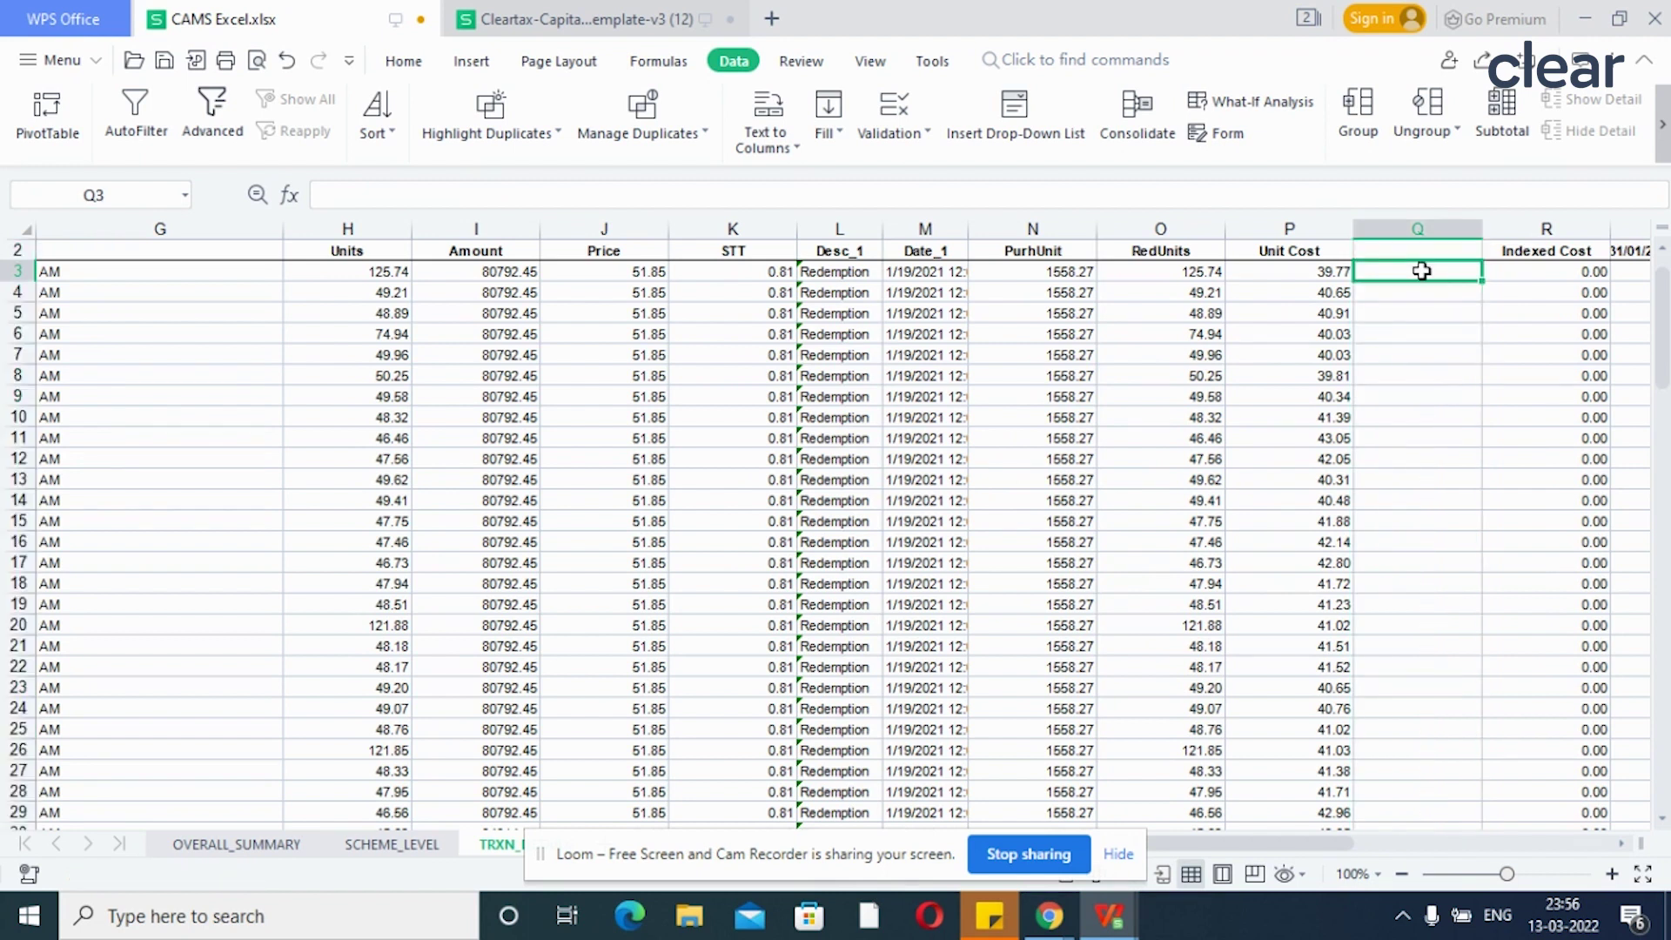
text(+)
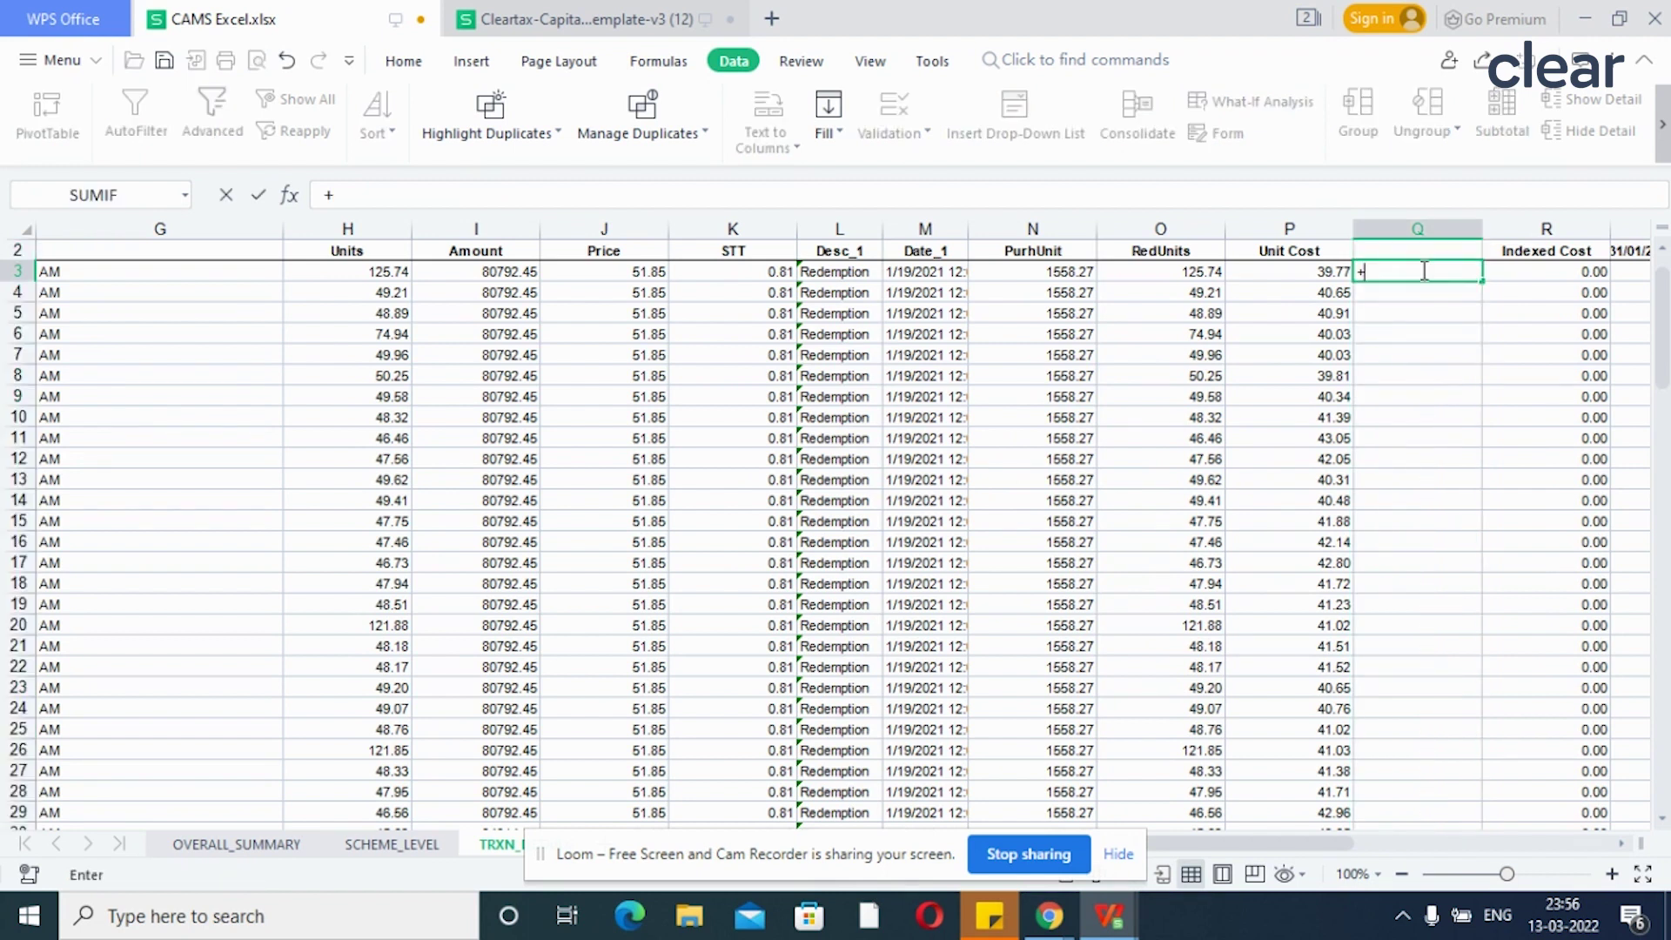
key(Left)
key(Left)
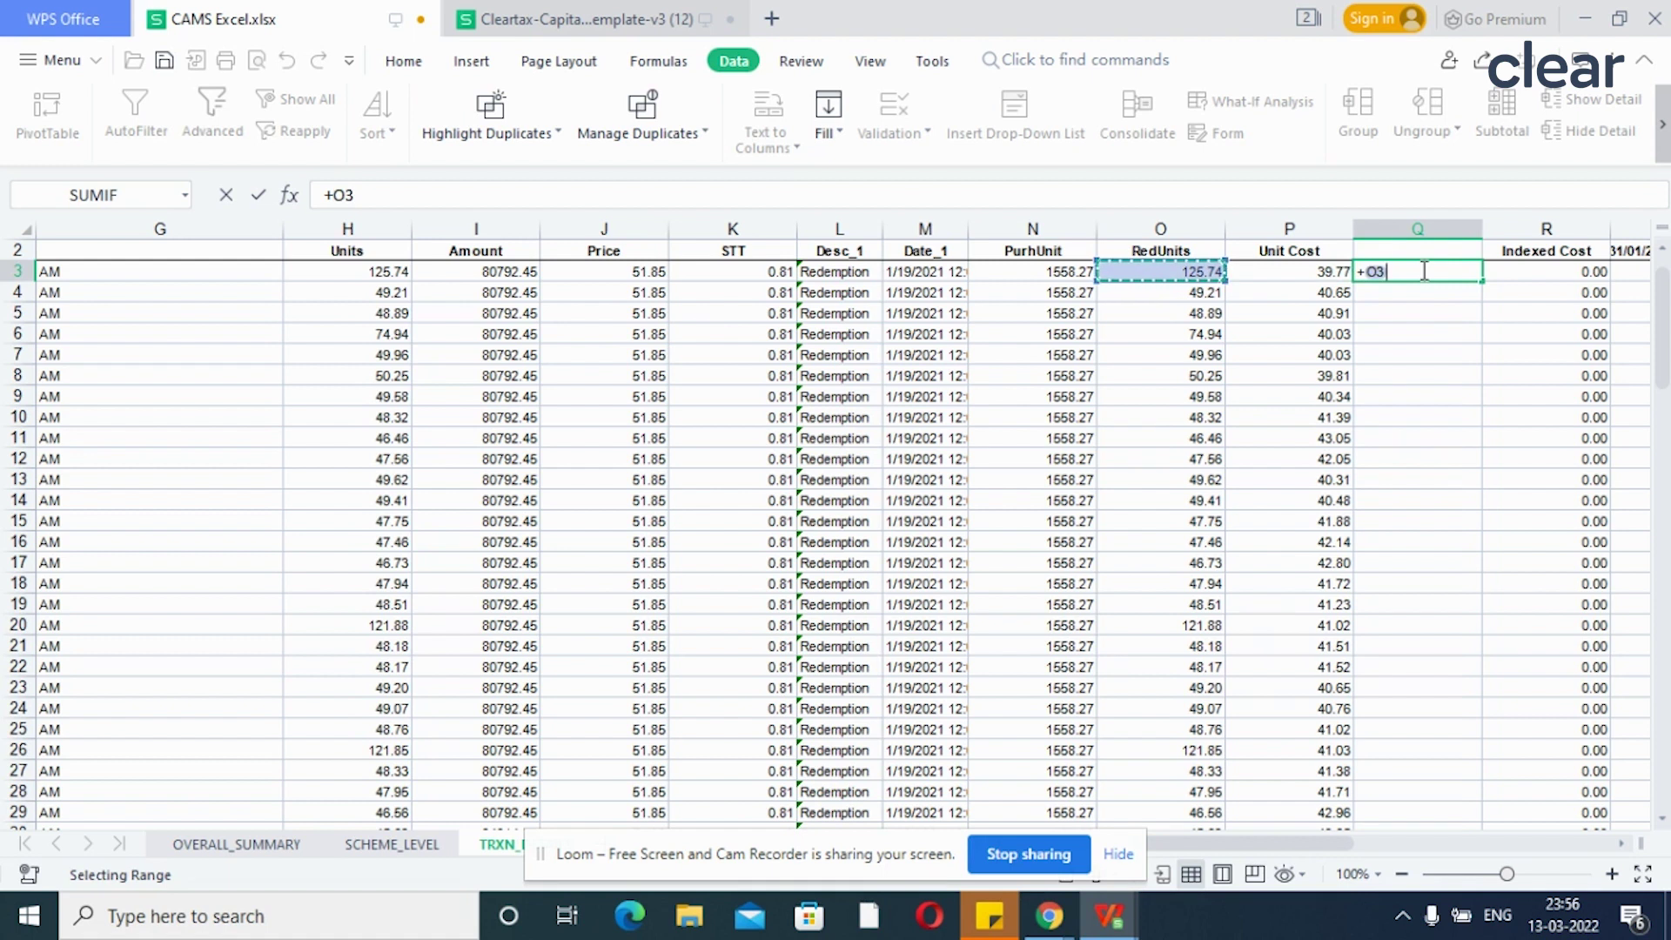
text(*)
key(Left)
key(Return)
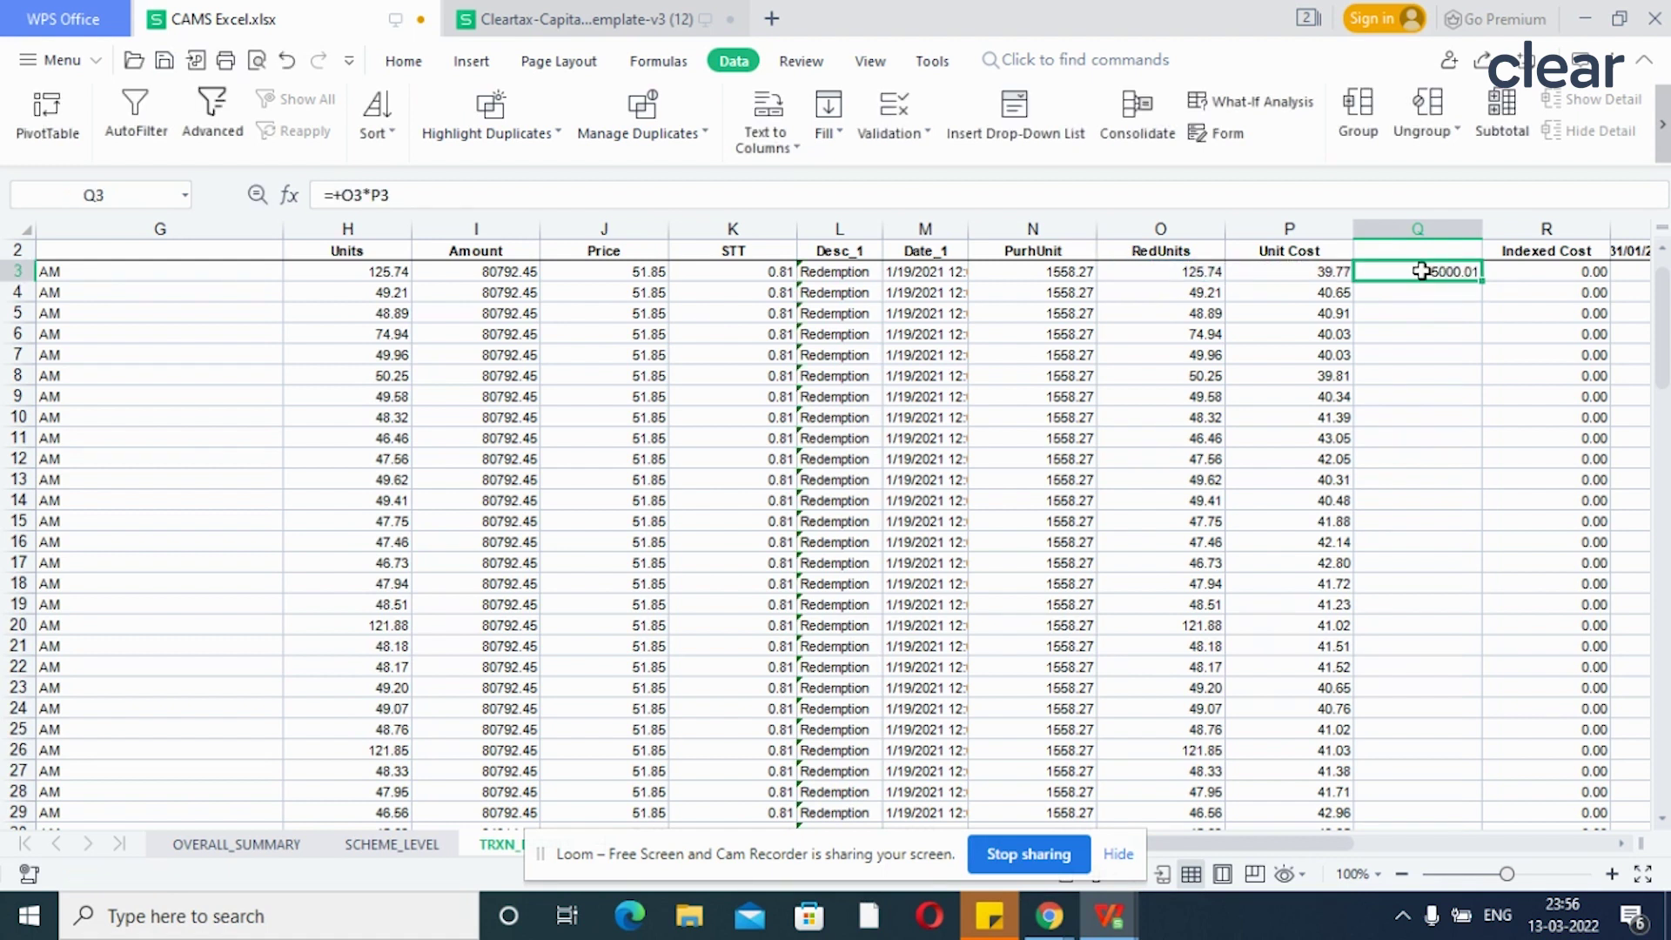
Step: Fill the purchase value formula down Q3:Q118 and copy the column
key(Left)
key(Down)
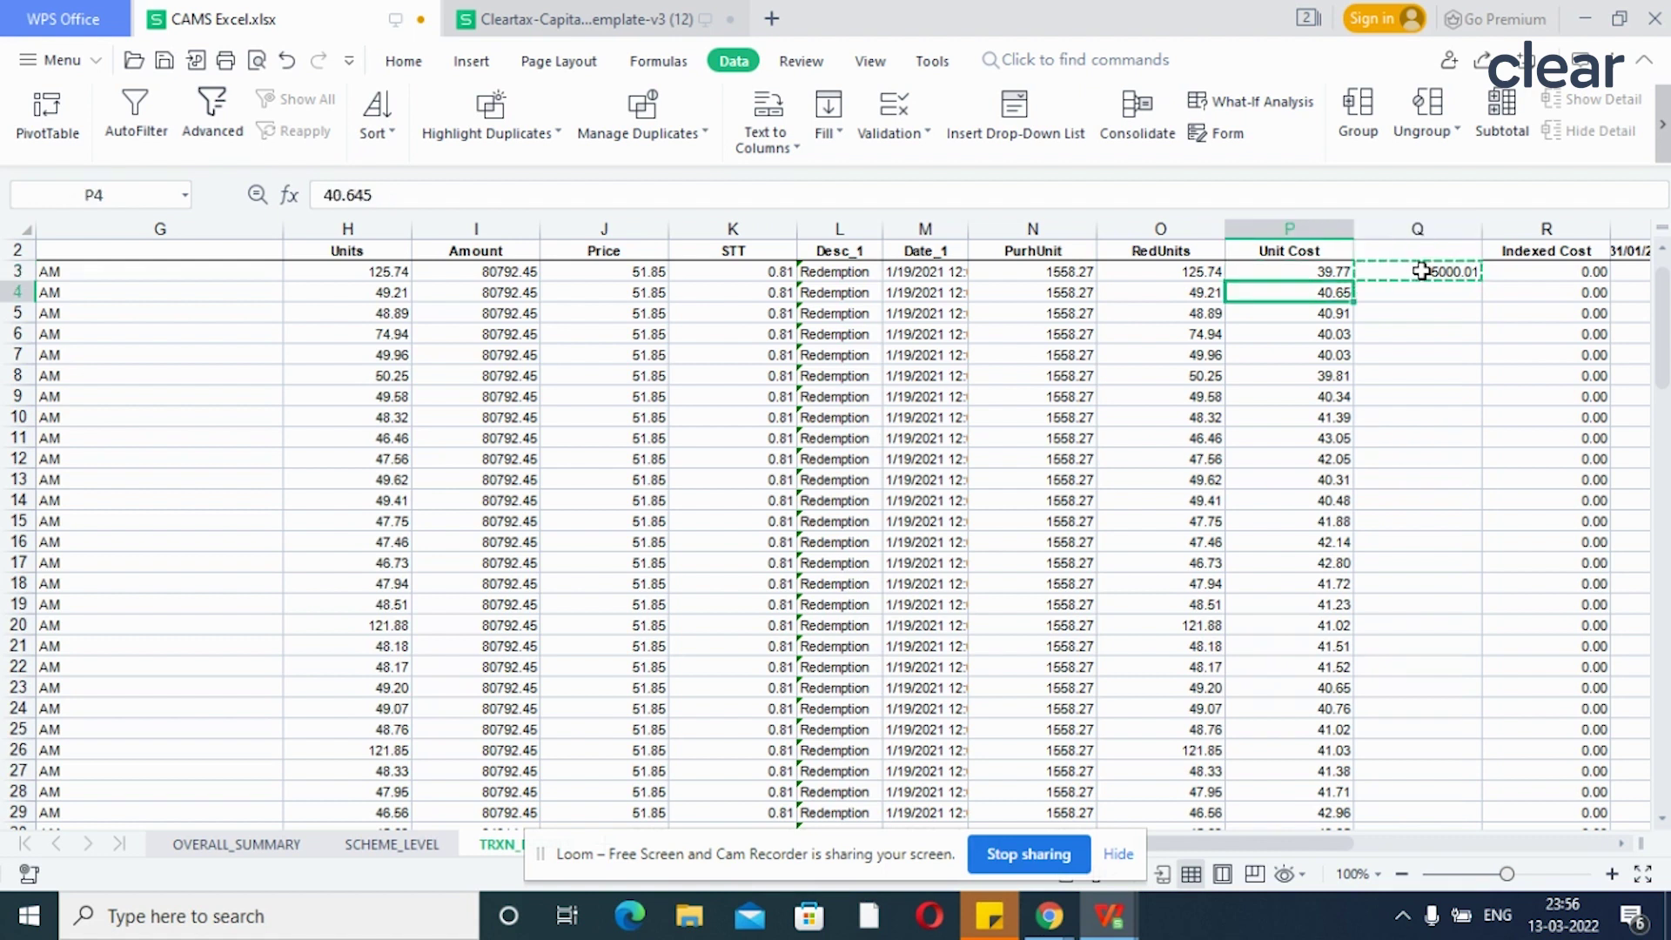
key(ctrl+Down)
key(Right)
key(ctrl+shift+Up)
key(ctrl+d)
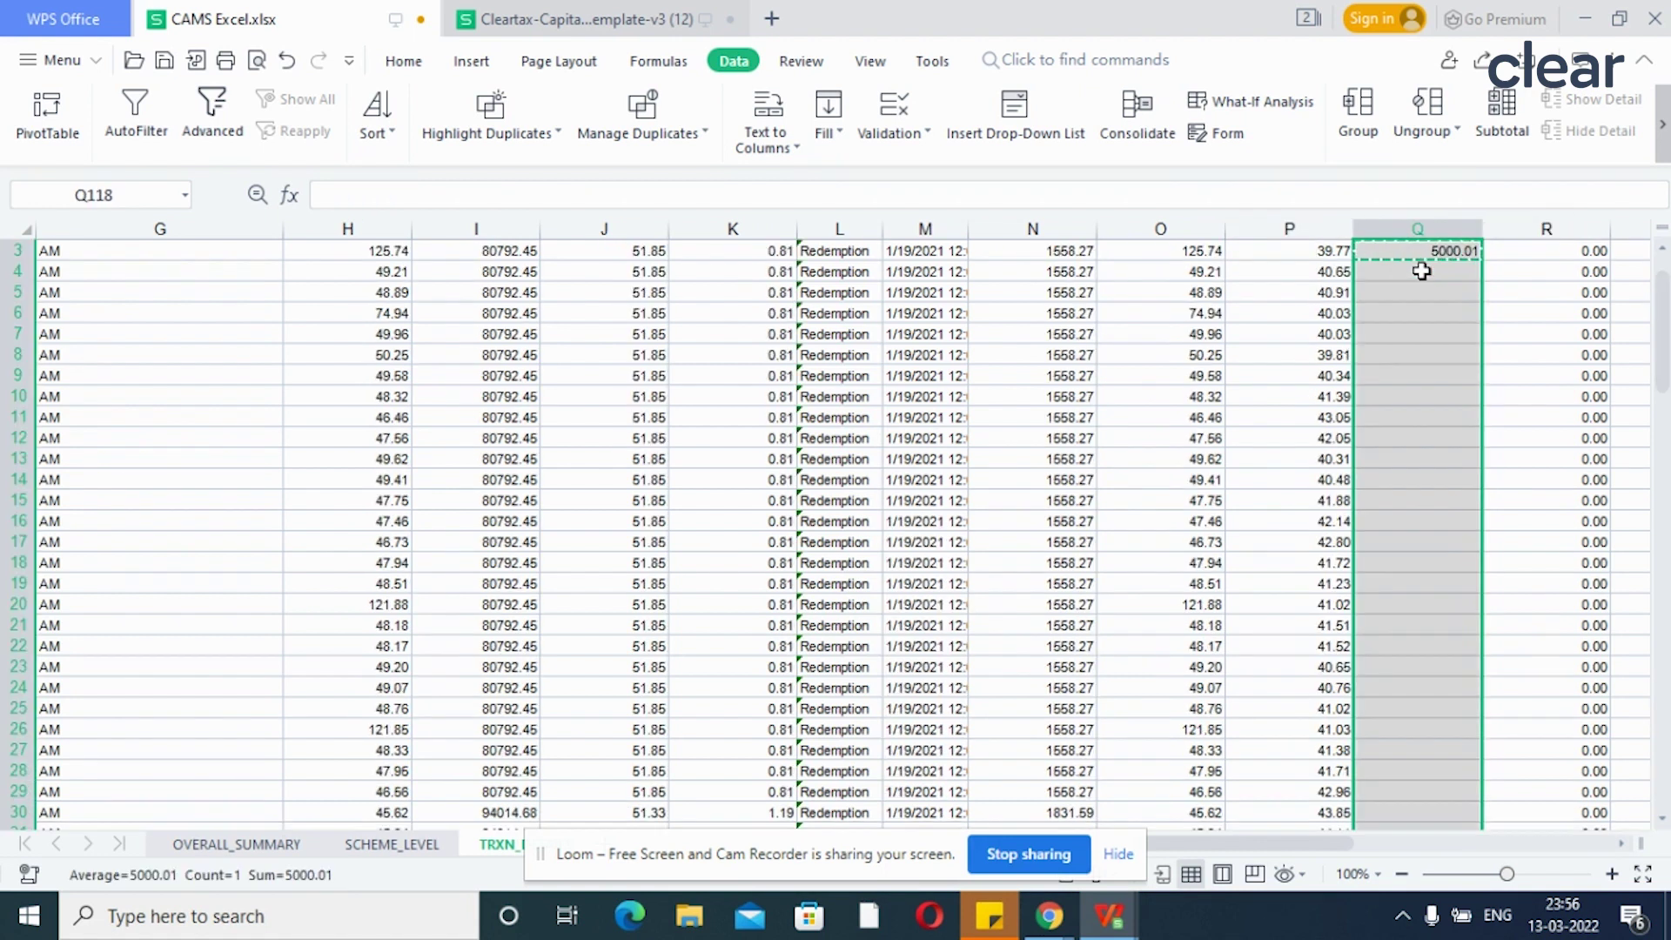
key(ctrl+Up)
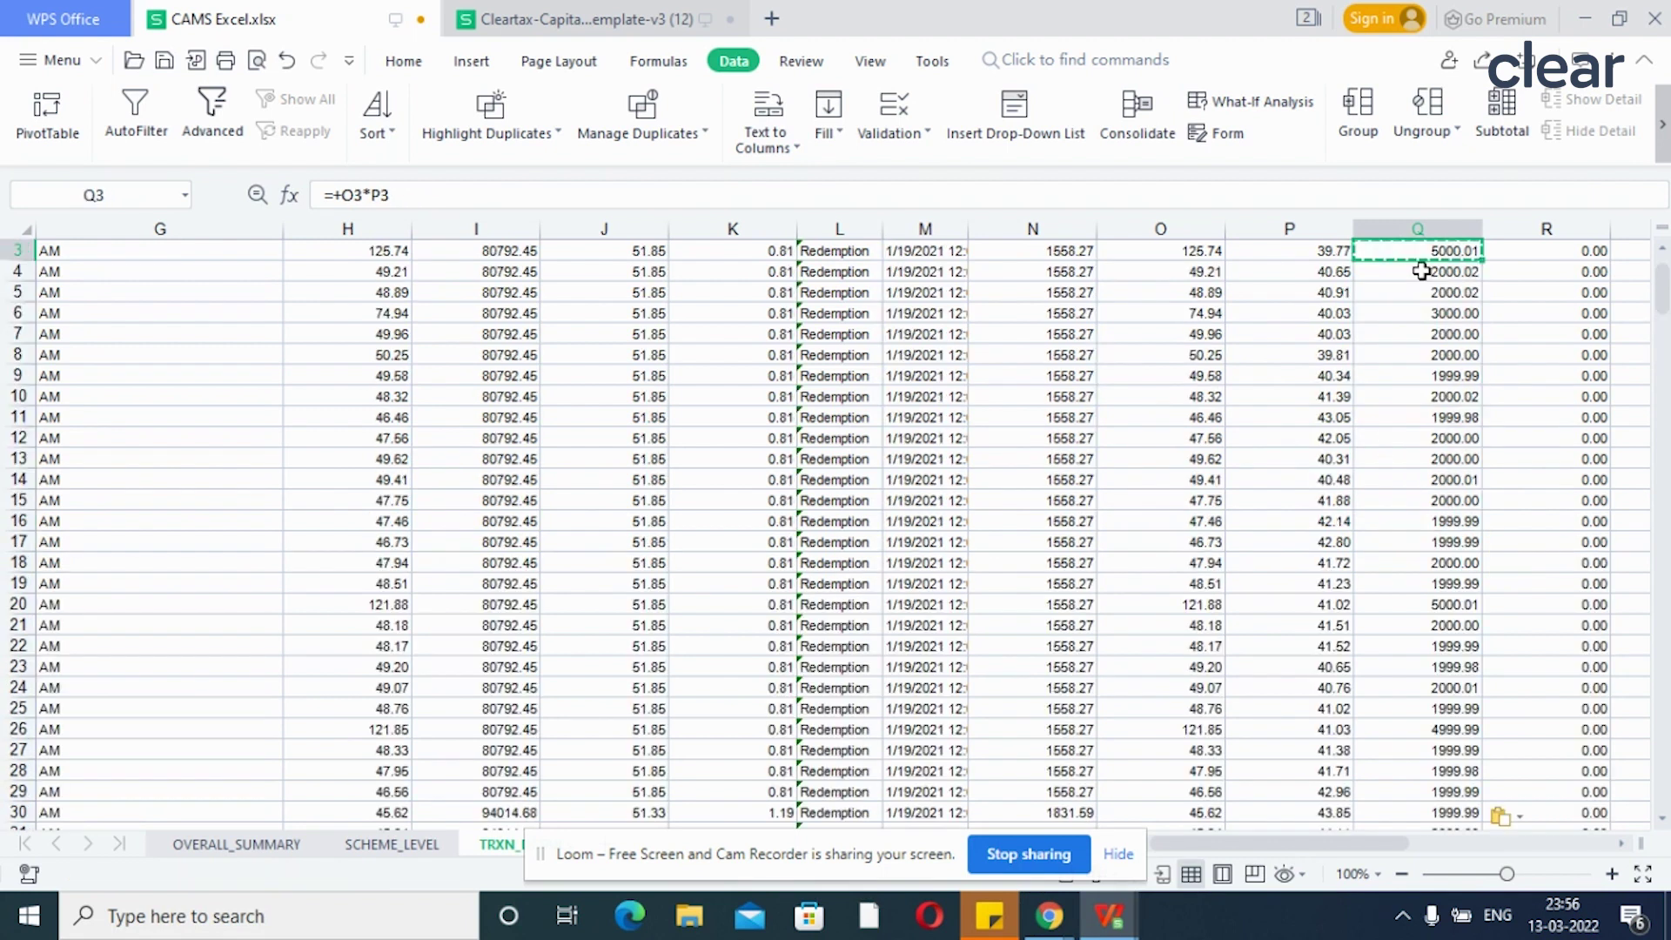
key(Down)
key(ctrl+Tab)
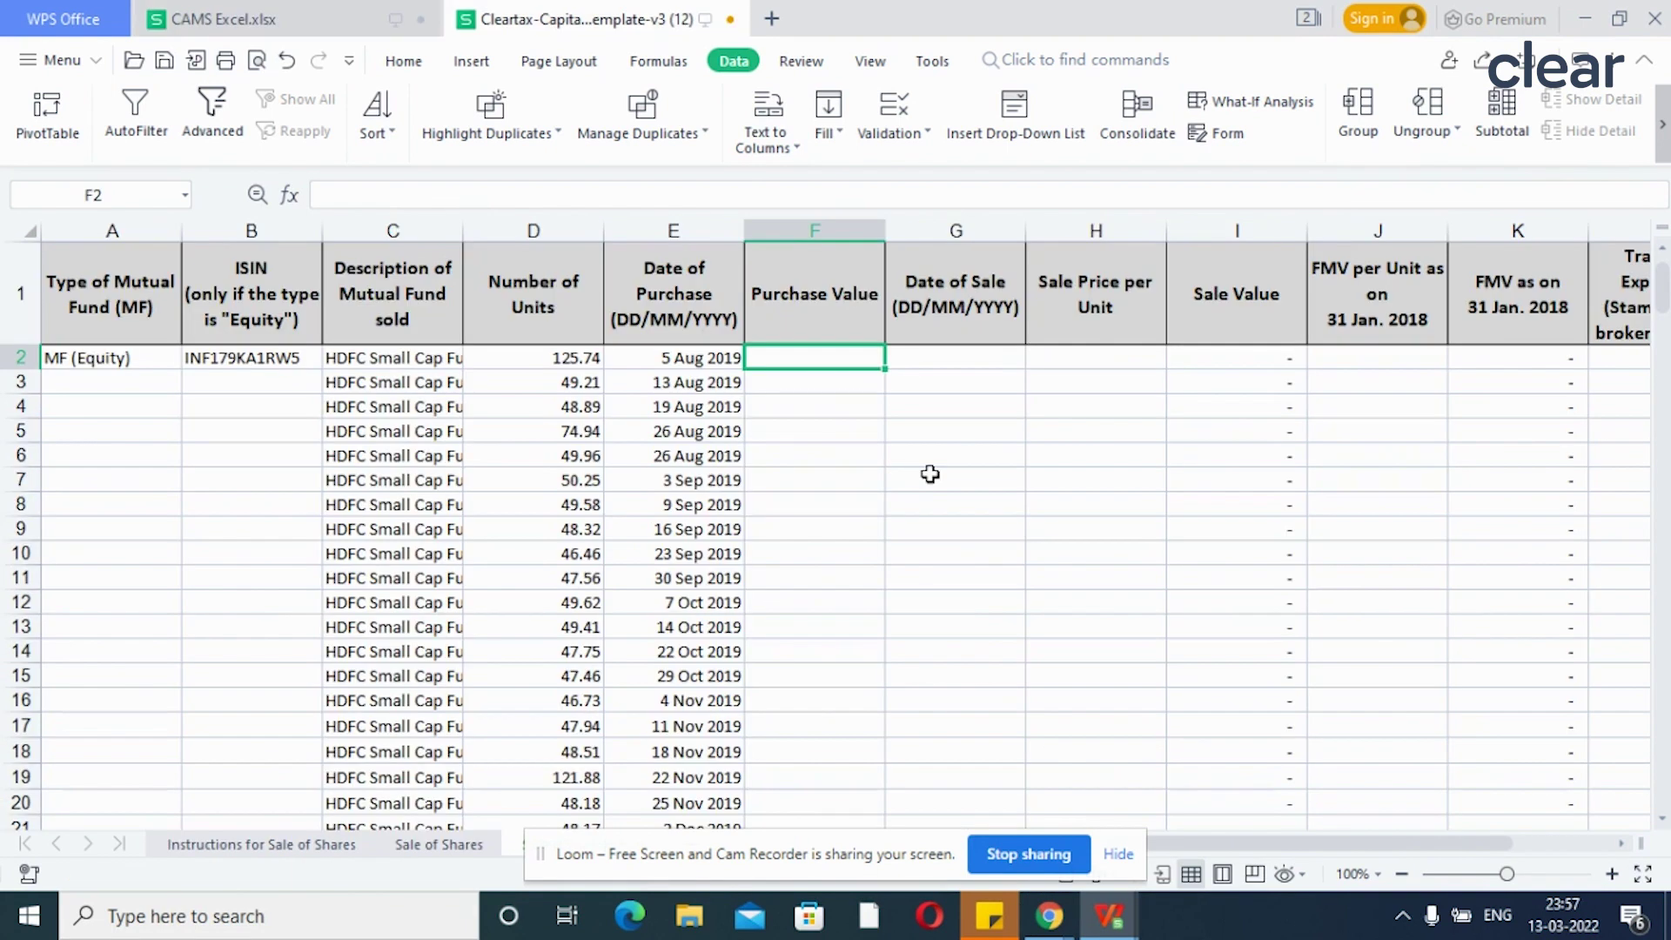
Step: Paste the copied purchase values into F2 as values only, starting with 5,000.01
right_click(818, 362)
click(937, 482)
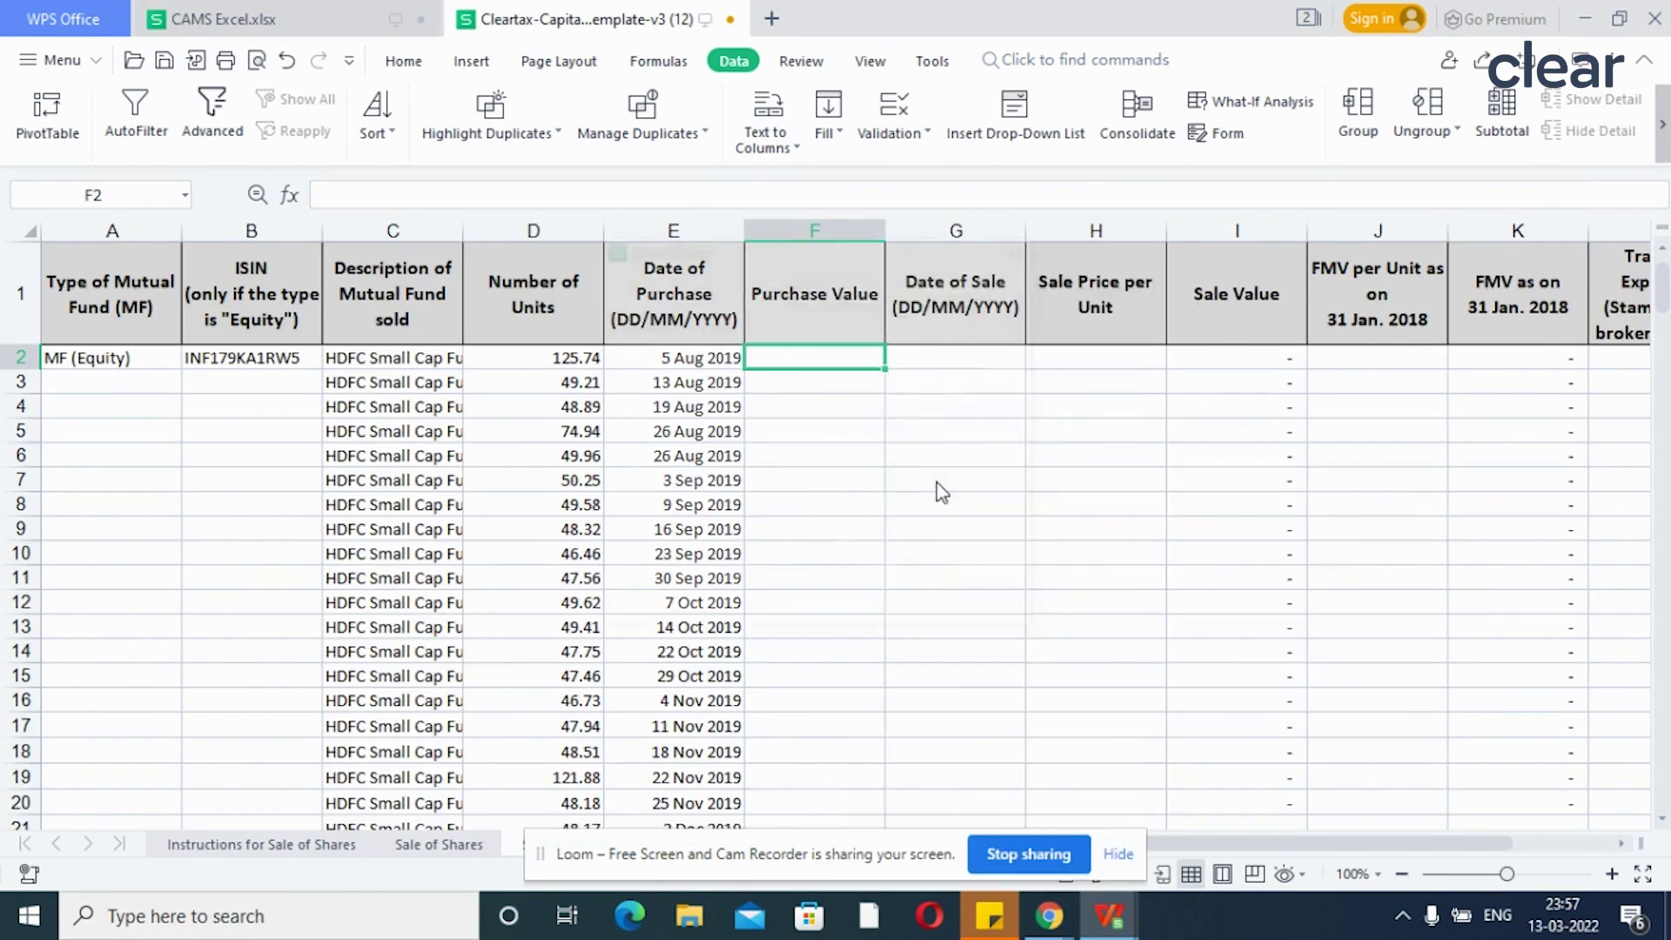
click(649, 351)
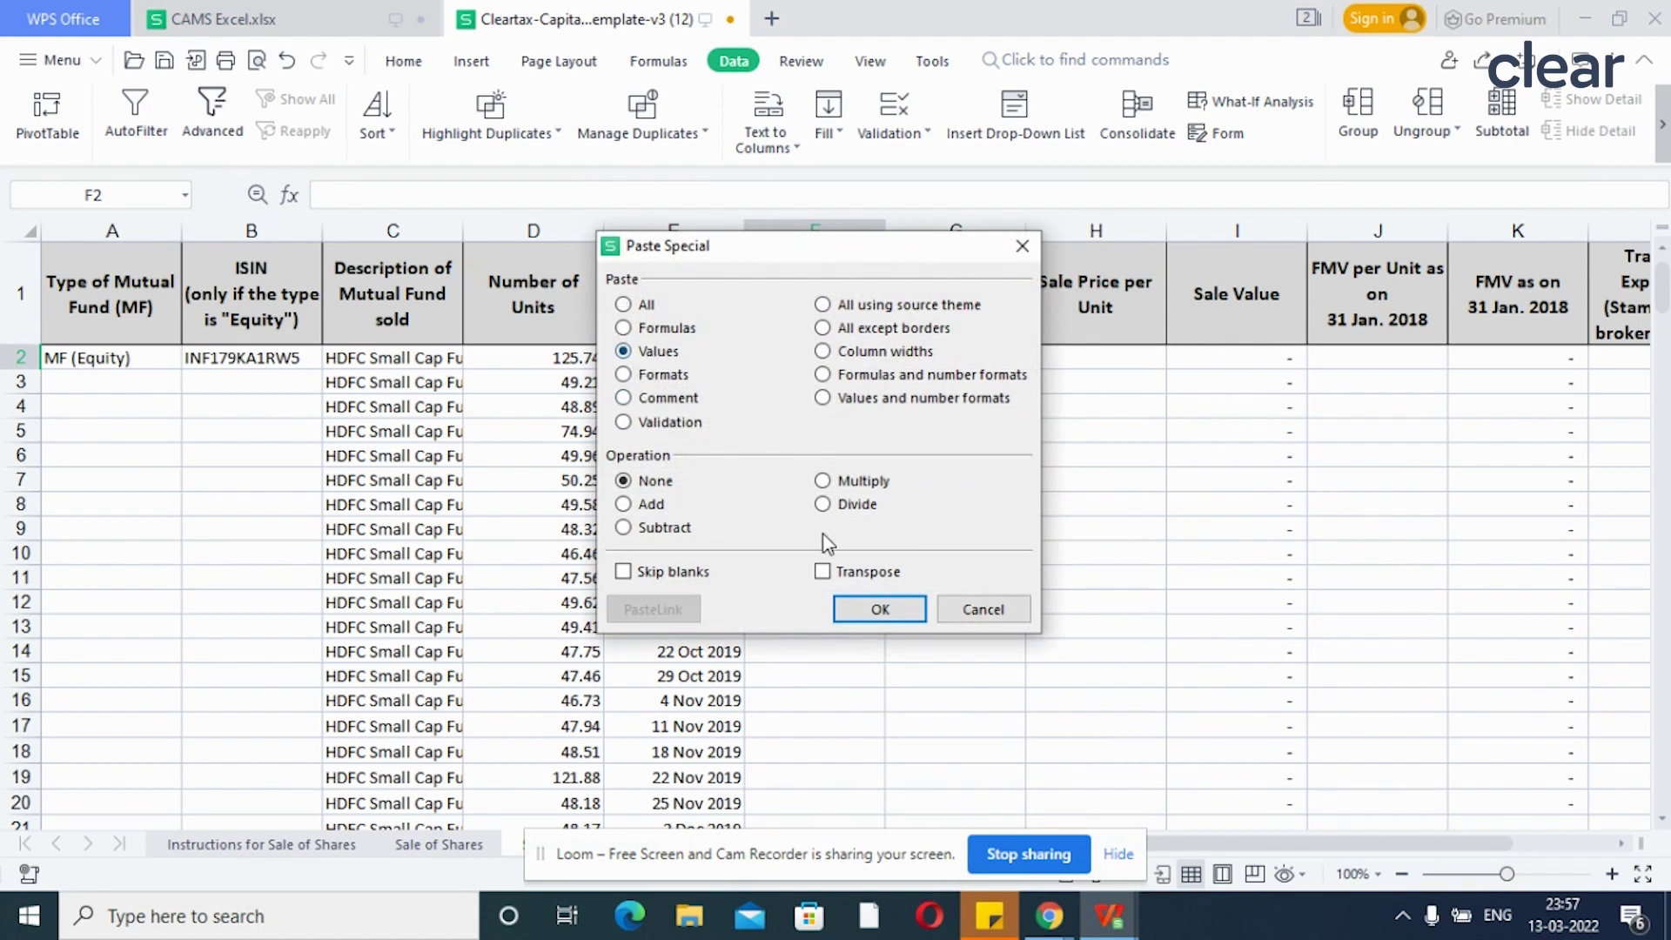
click(877, 609)
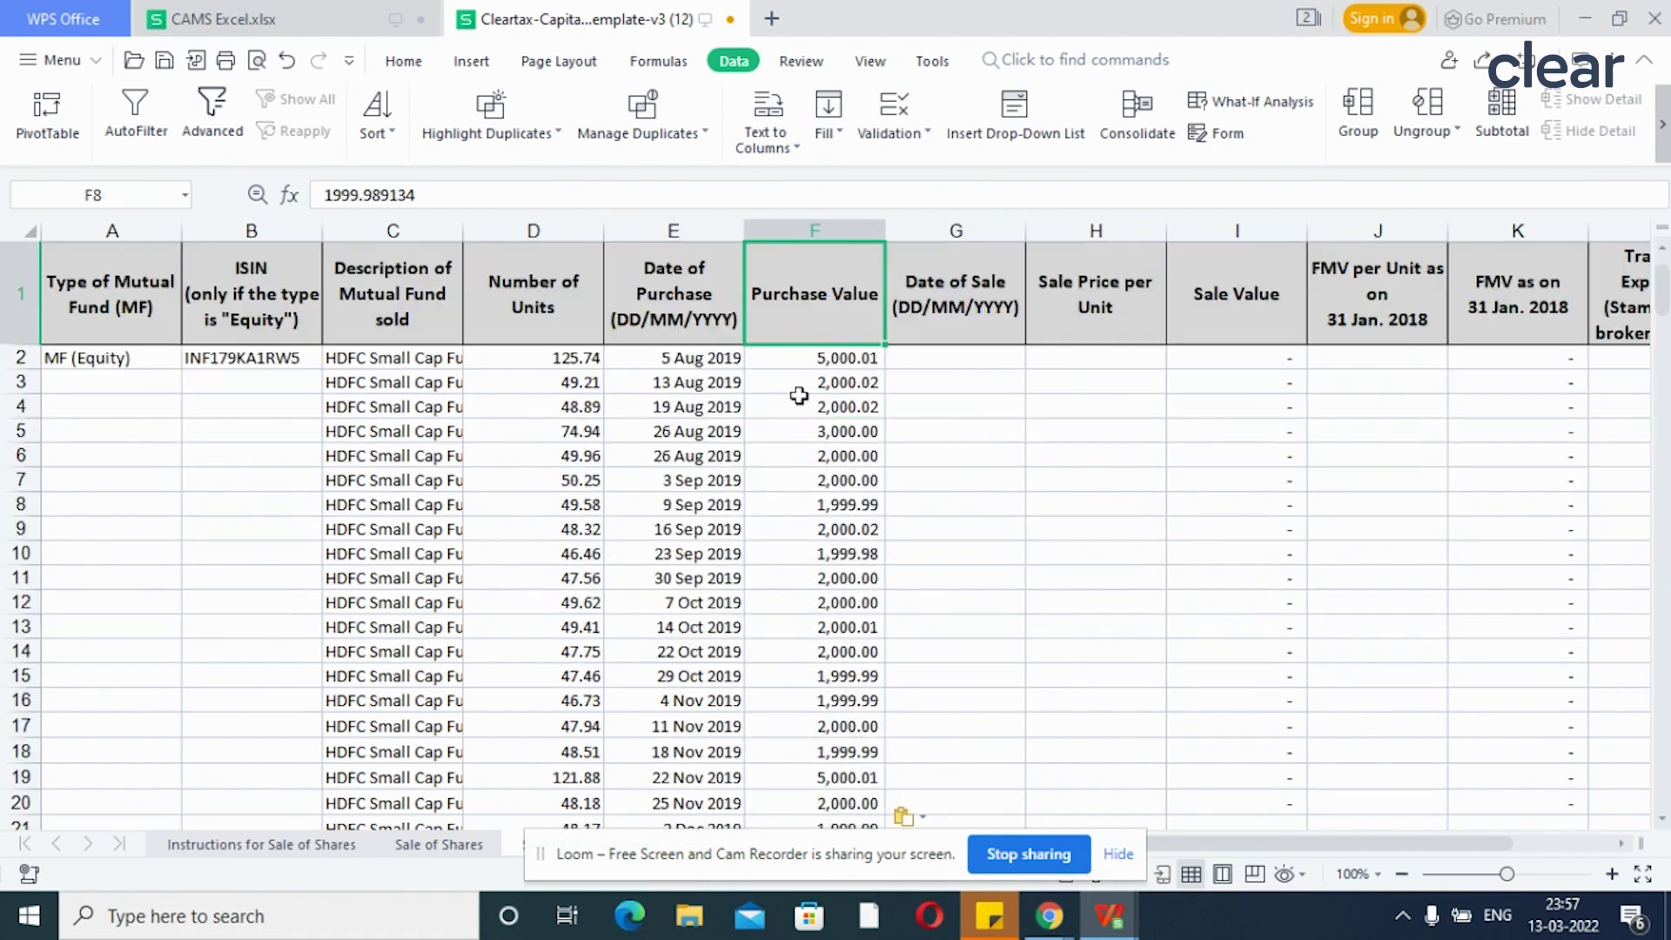
key(Right)
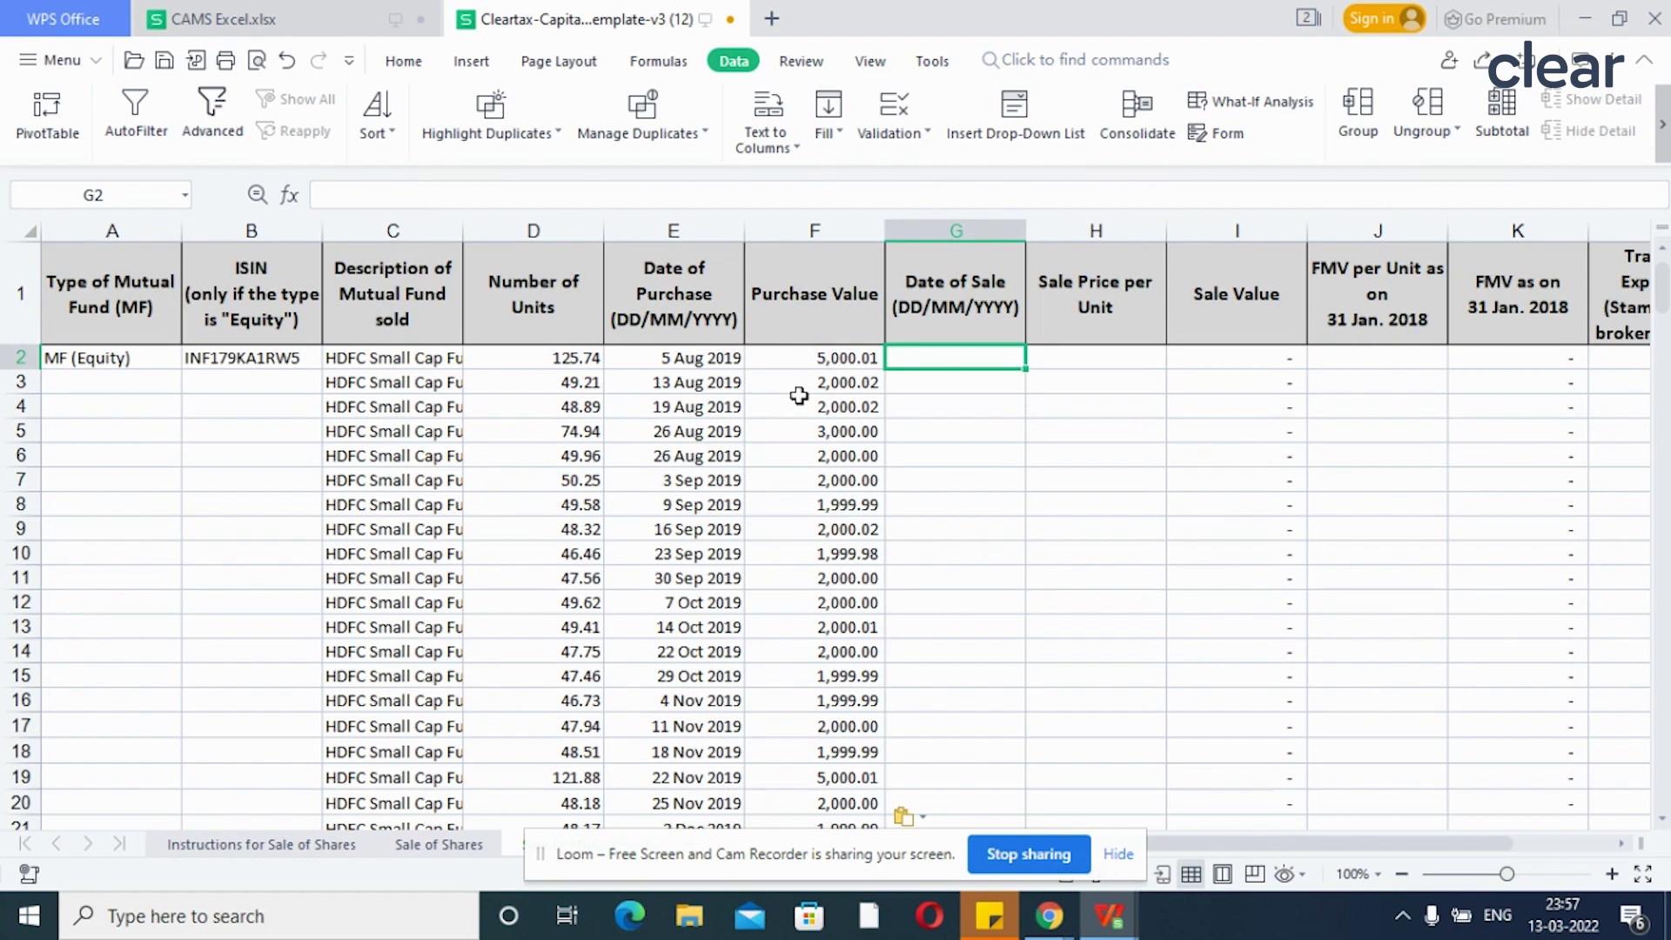
key(Left)
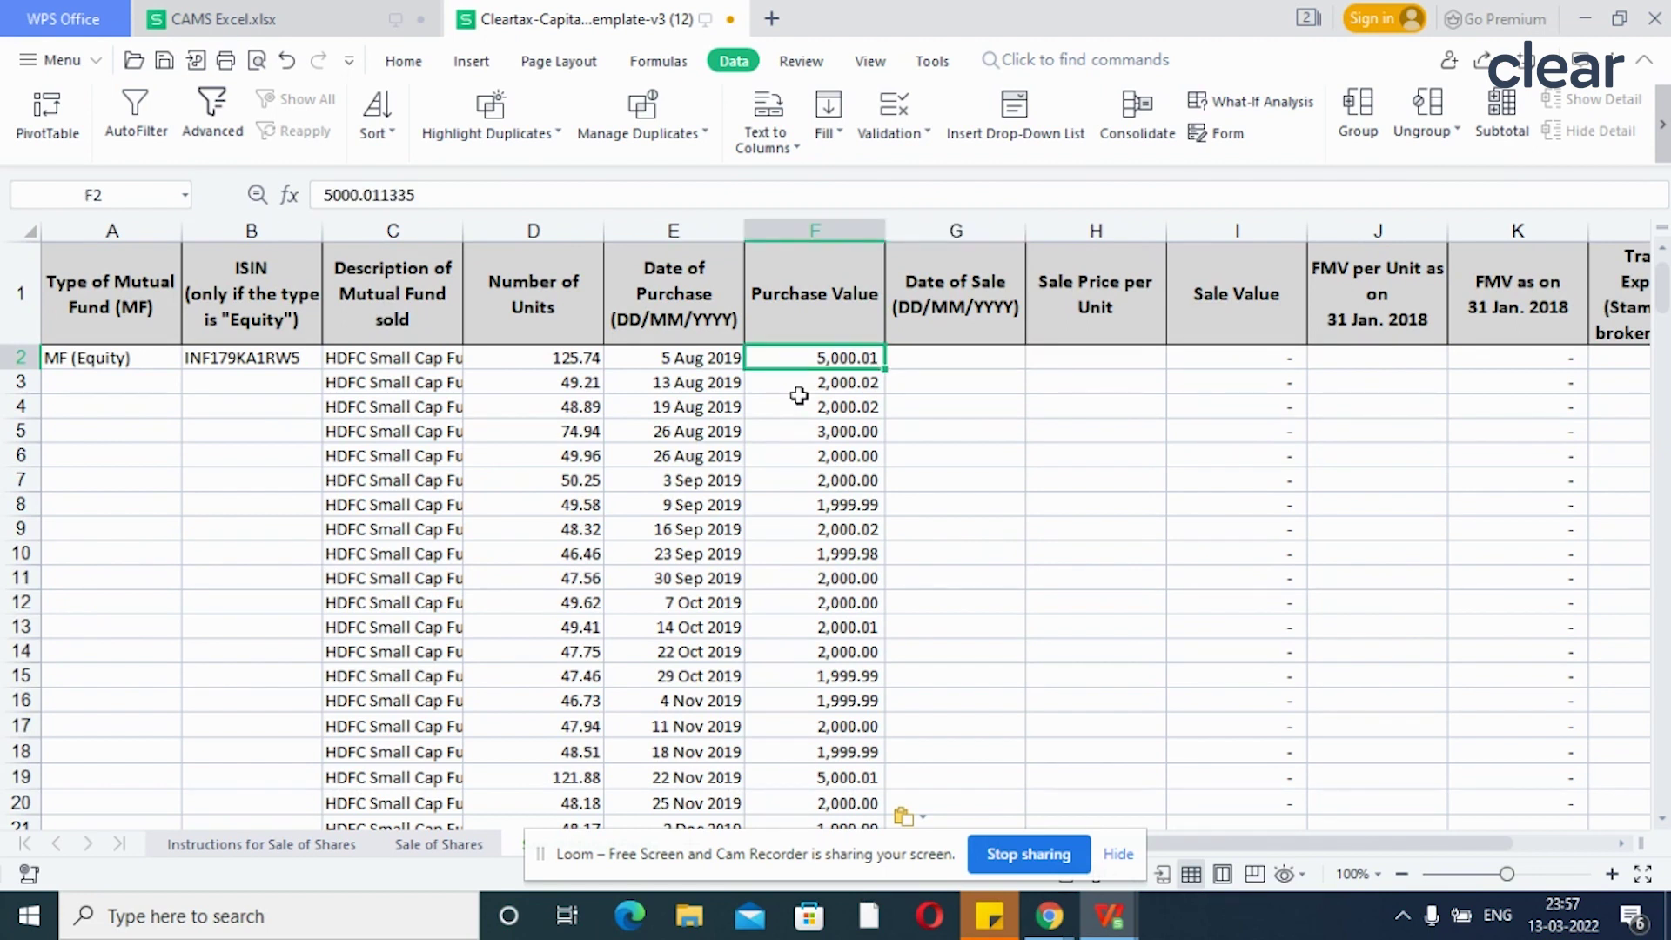
Step: Fill in sale date 19 Jan 2021, sale price 51.85, and Sale Value formula =(D2*H2)
key(Right)
key(Right)
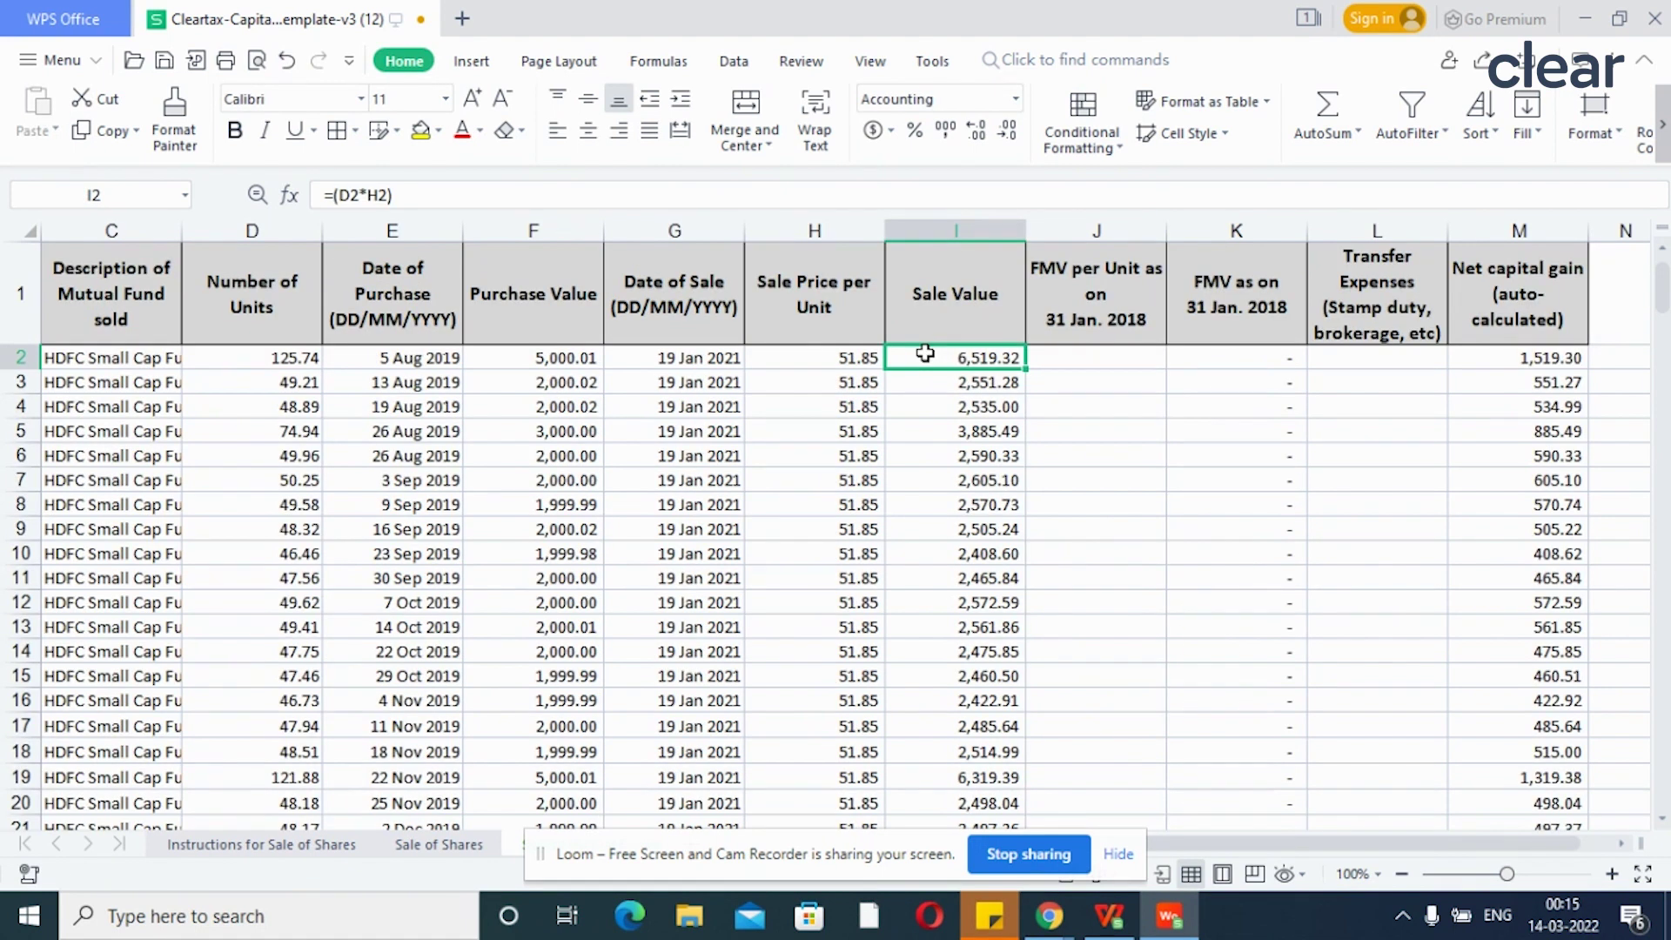
key(Right)
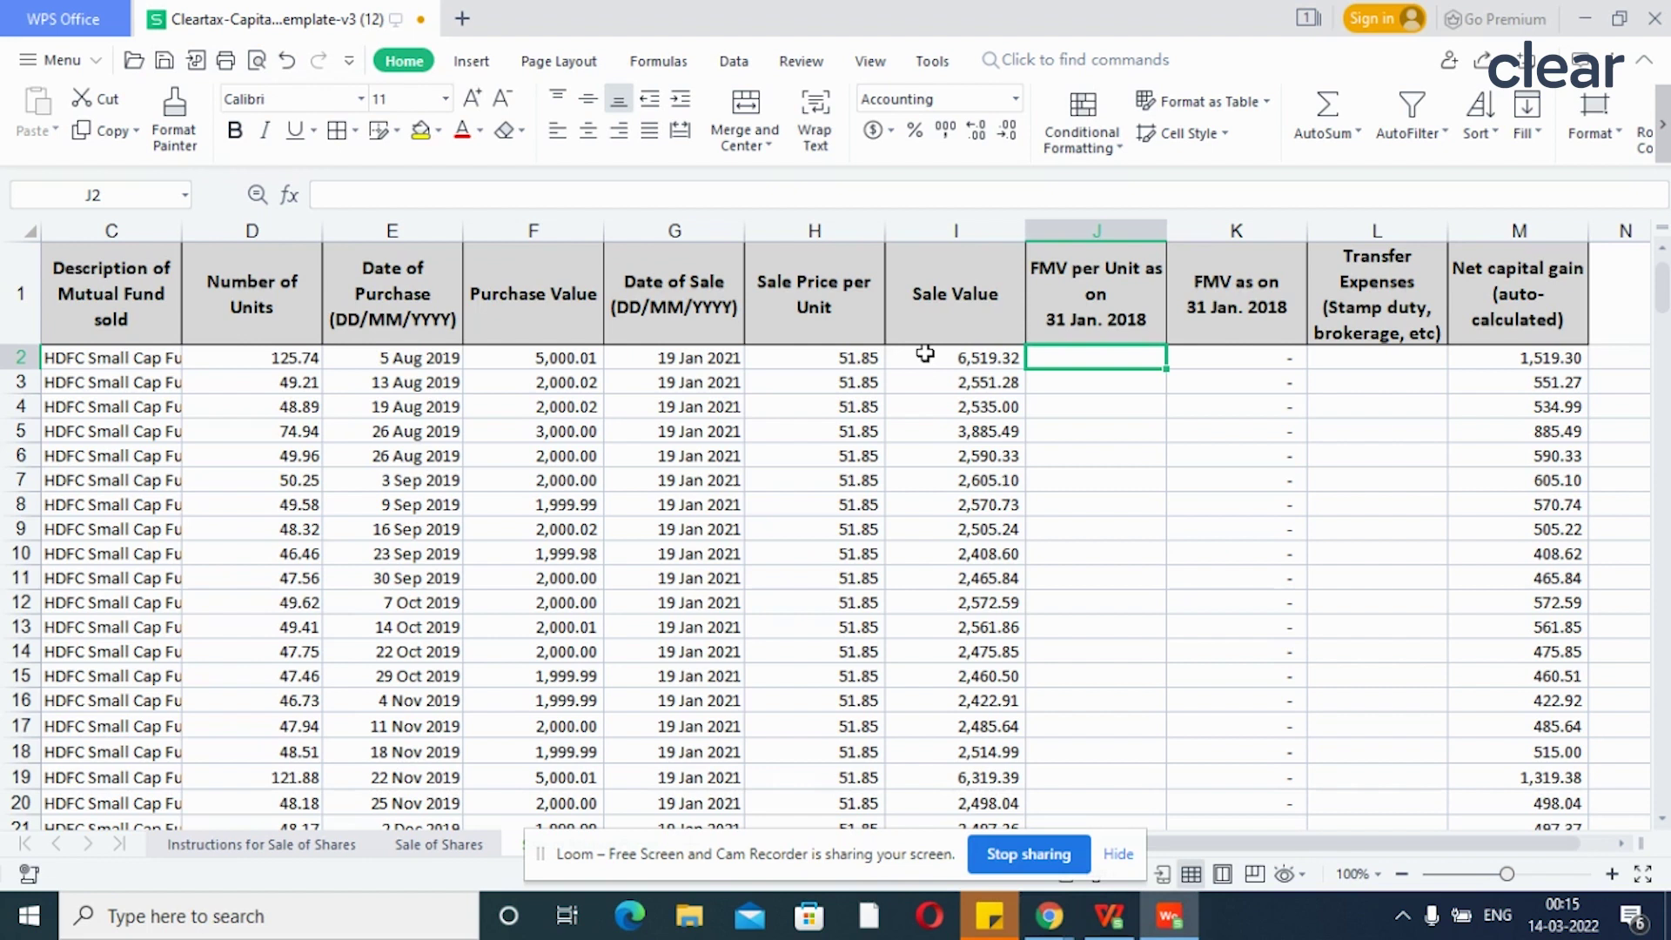
key(alt+Tab)
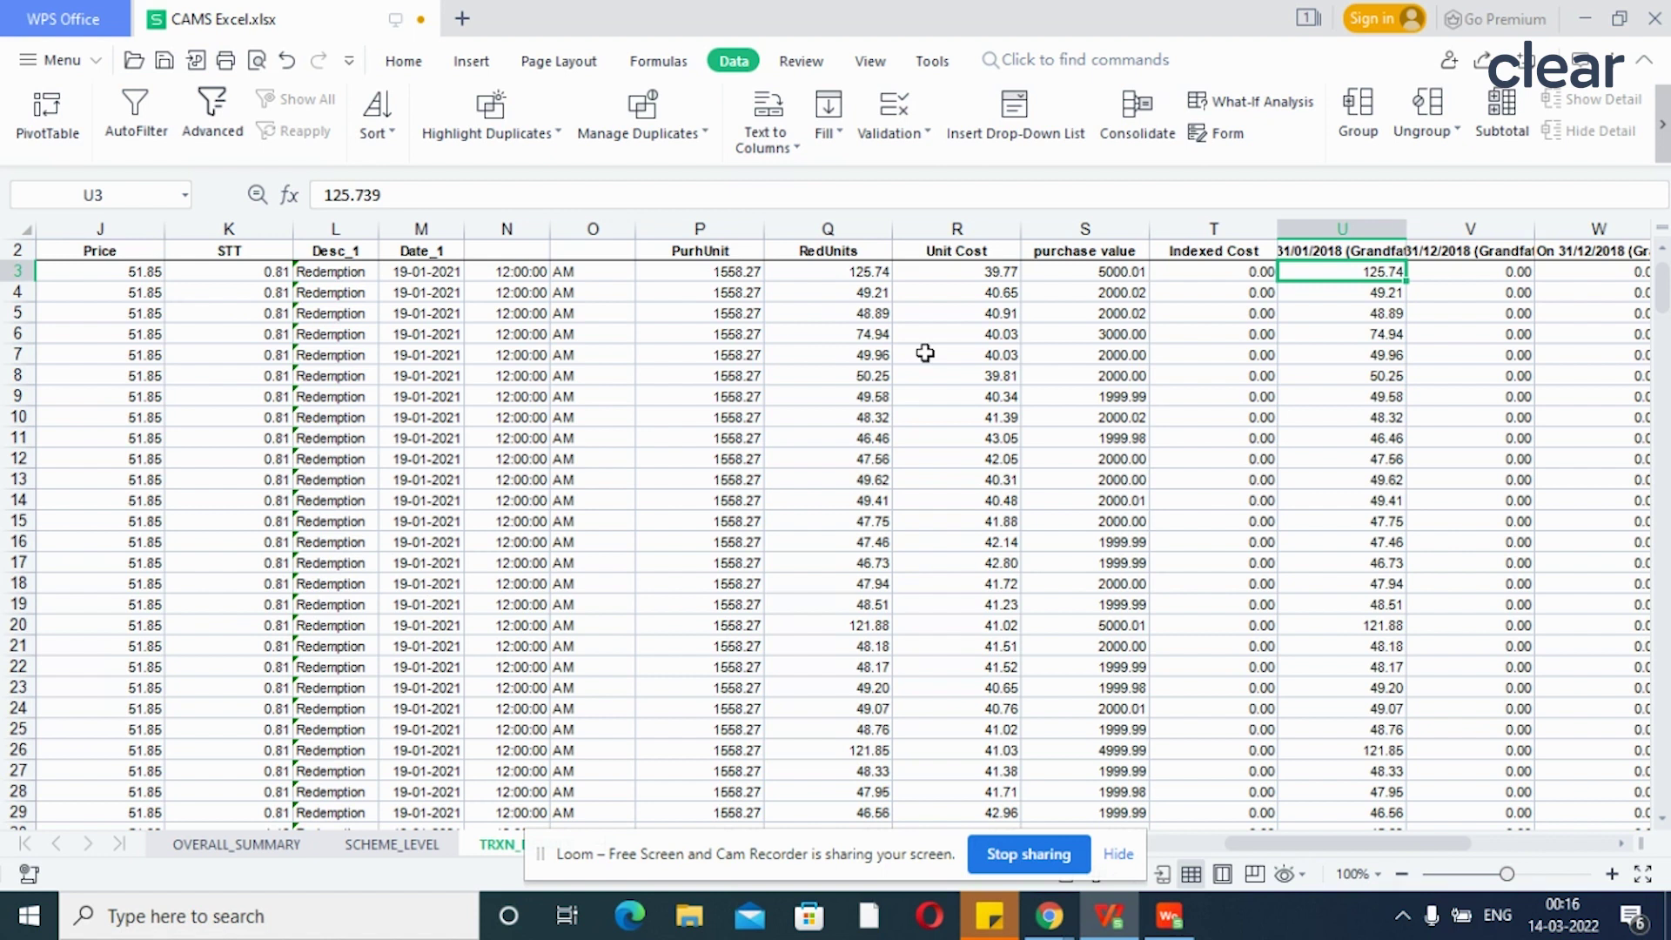
Step: Copy the CAMS 31/01/2018 unit values and paste them as values into FMV per Unit at J2, starting with 125.74
key(ctrl+shift+Down)
key(ctrl+c)
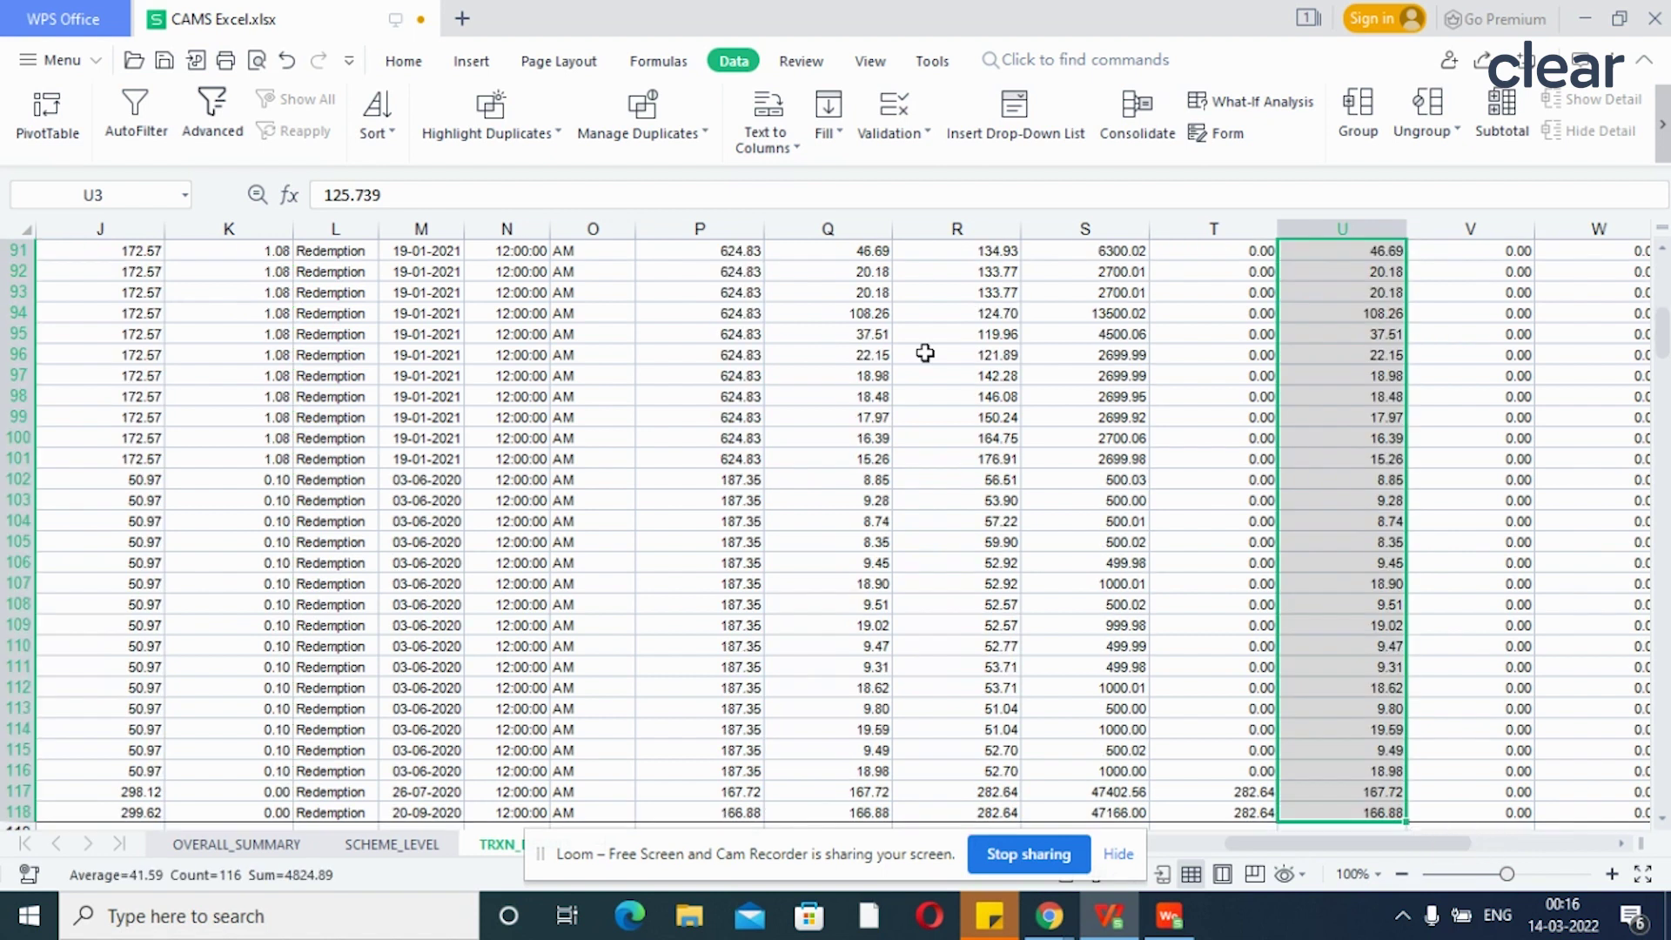
key(alt+Tab)
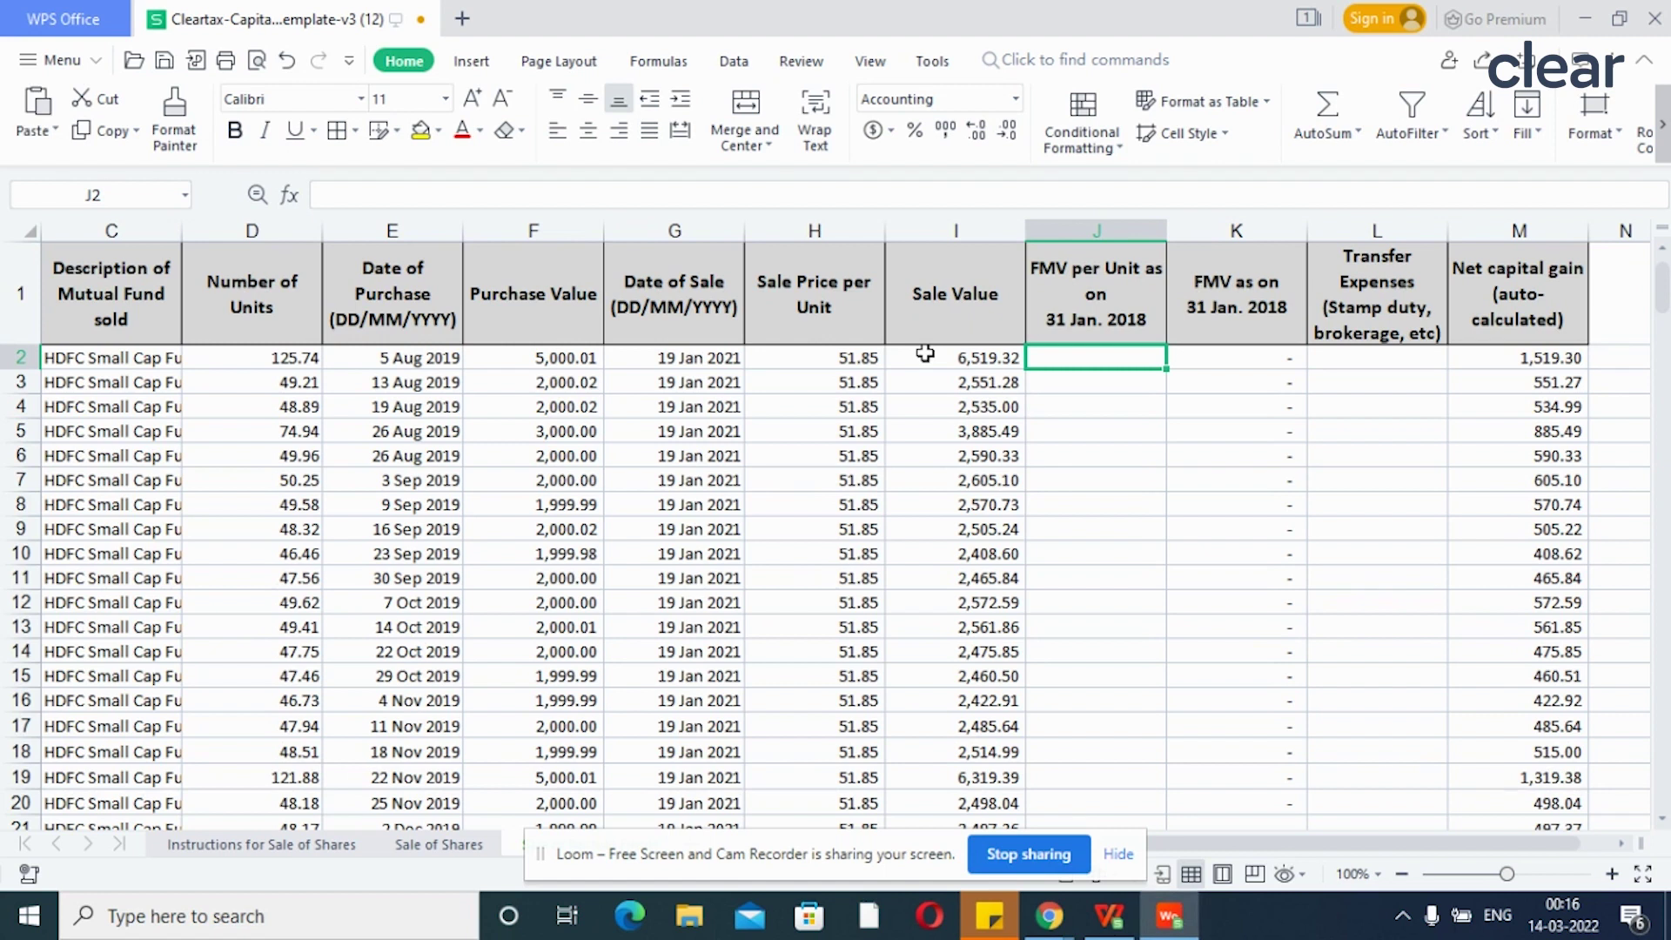
key(alt+Tab)
key(alt+Tab)
right_click(1074, 364)
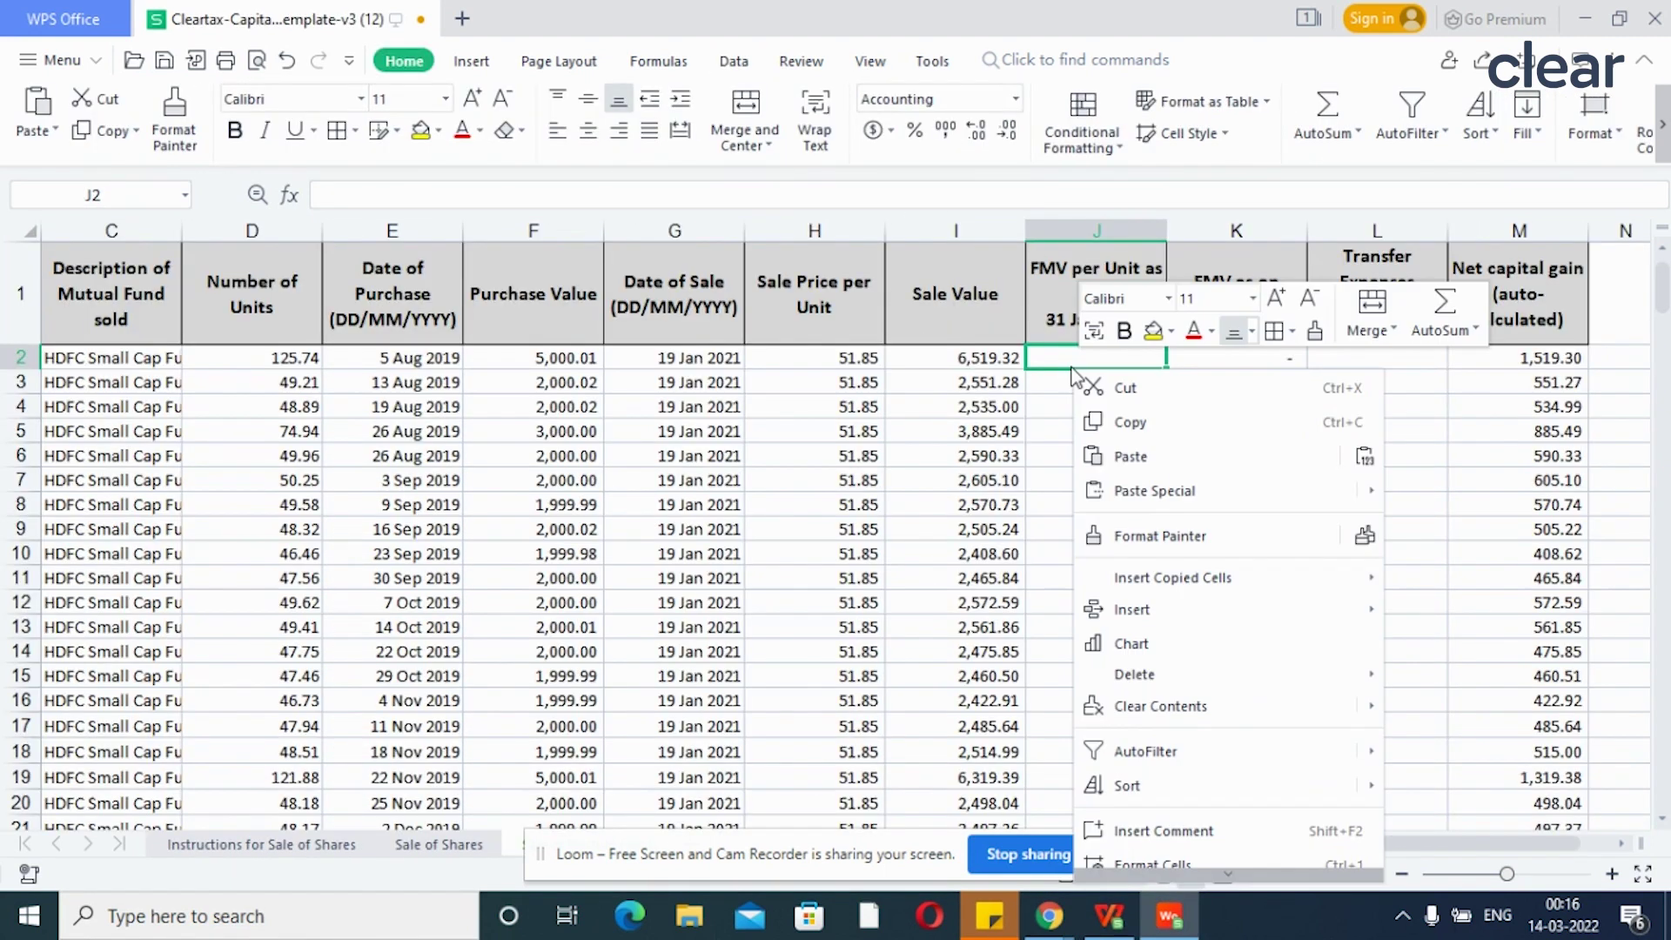
click(1157, 492)
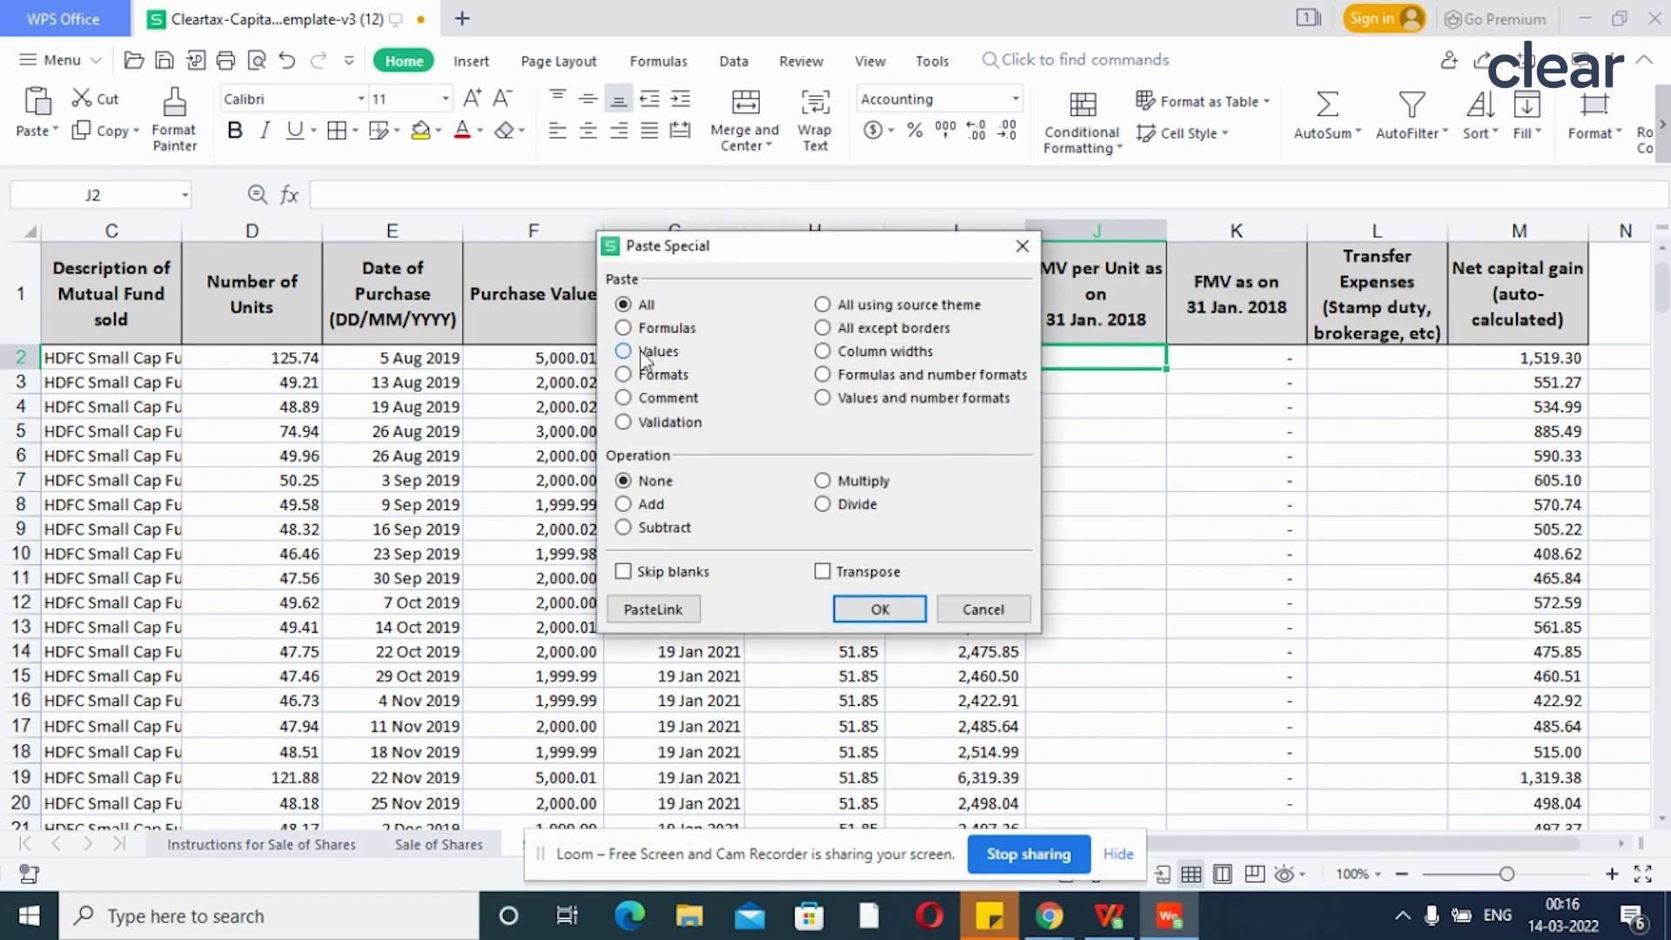
click(880, 609)
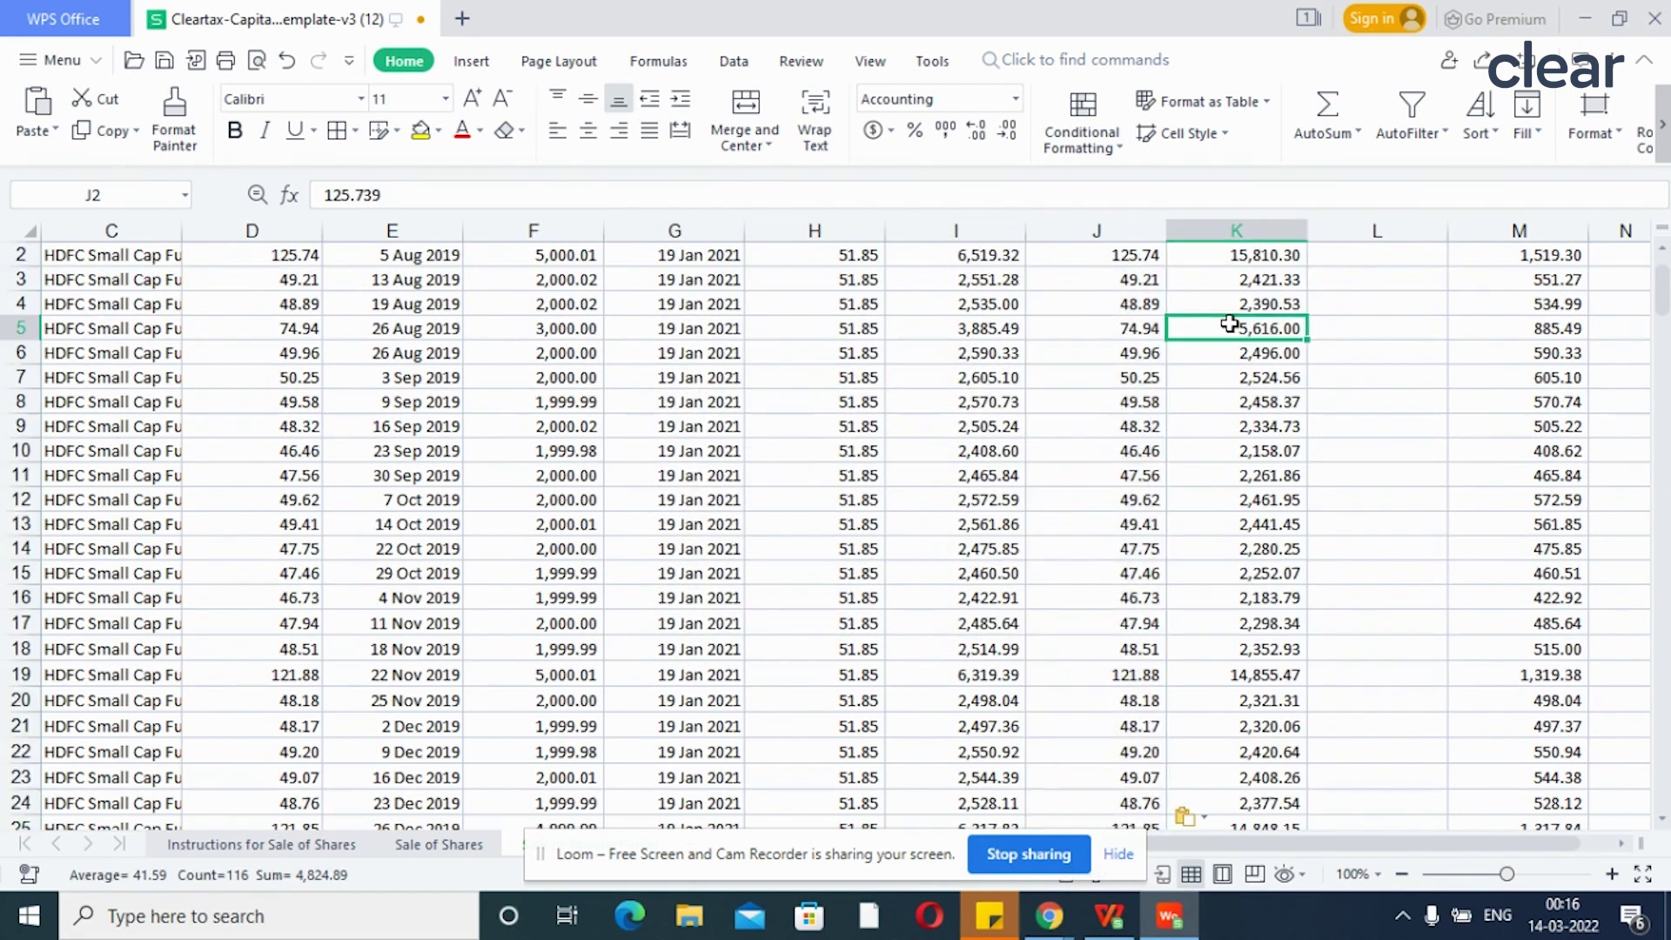
scroll(1229, 323, up, 1)
click(1229, 323)
key(Down)
key(Right)
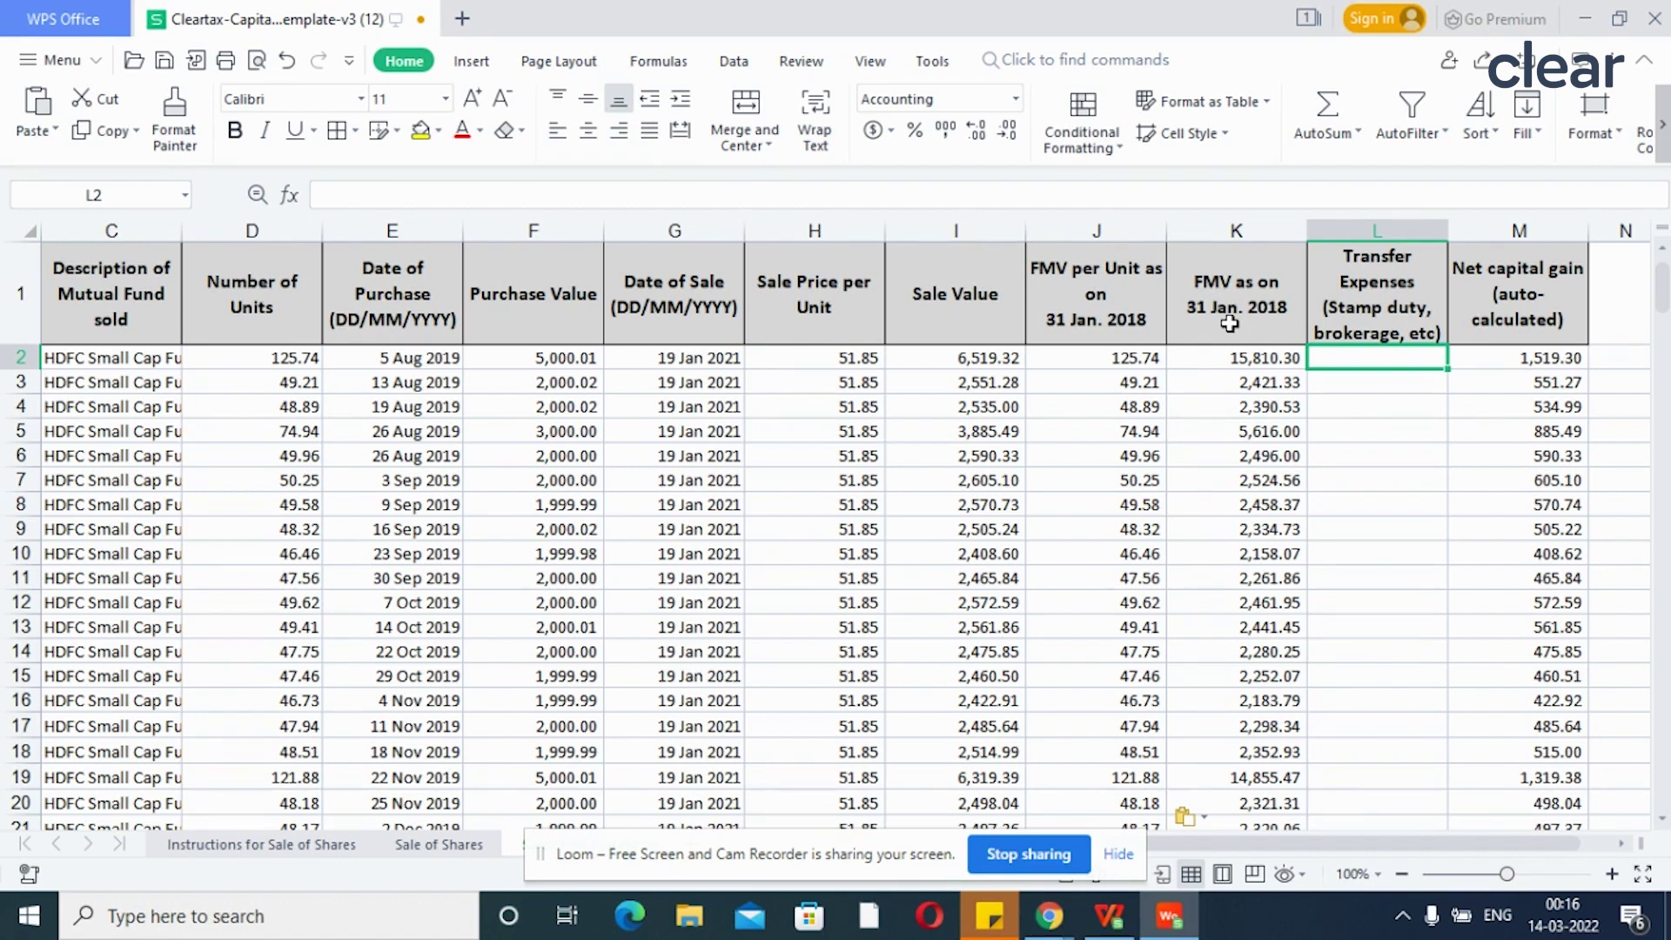
key(Right)
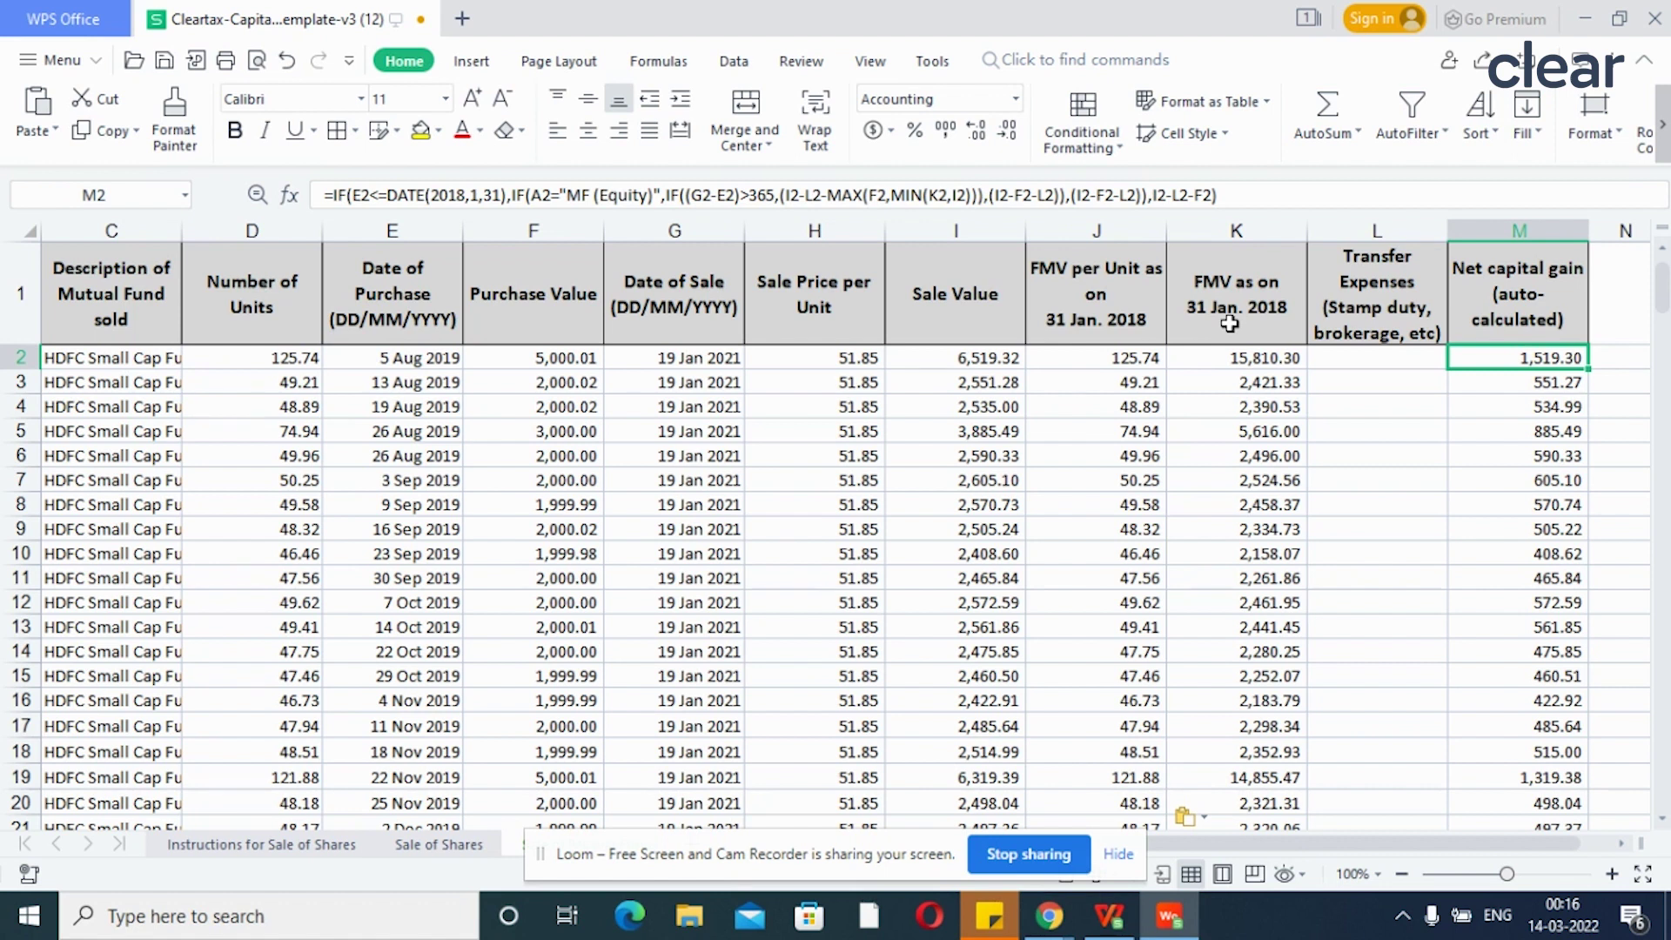
click(938, 228)
click(1276, 230)
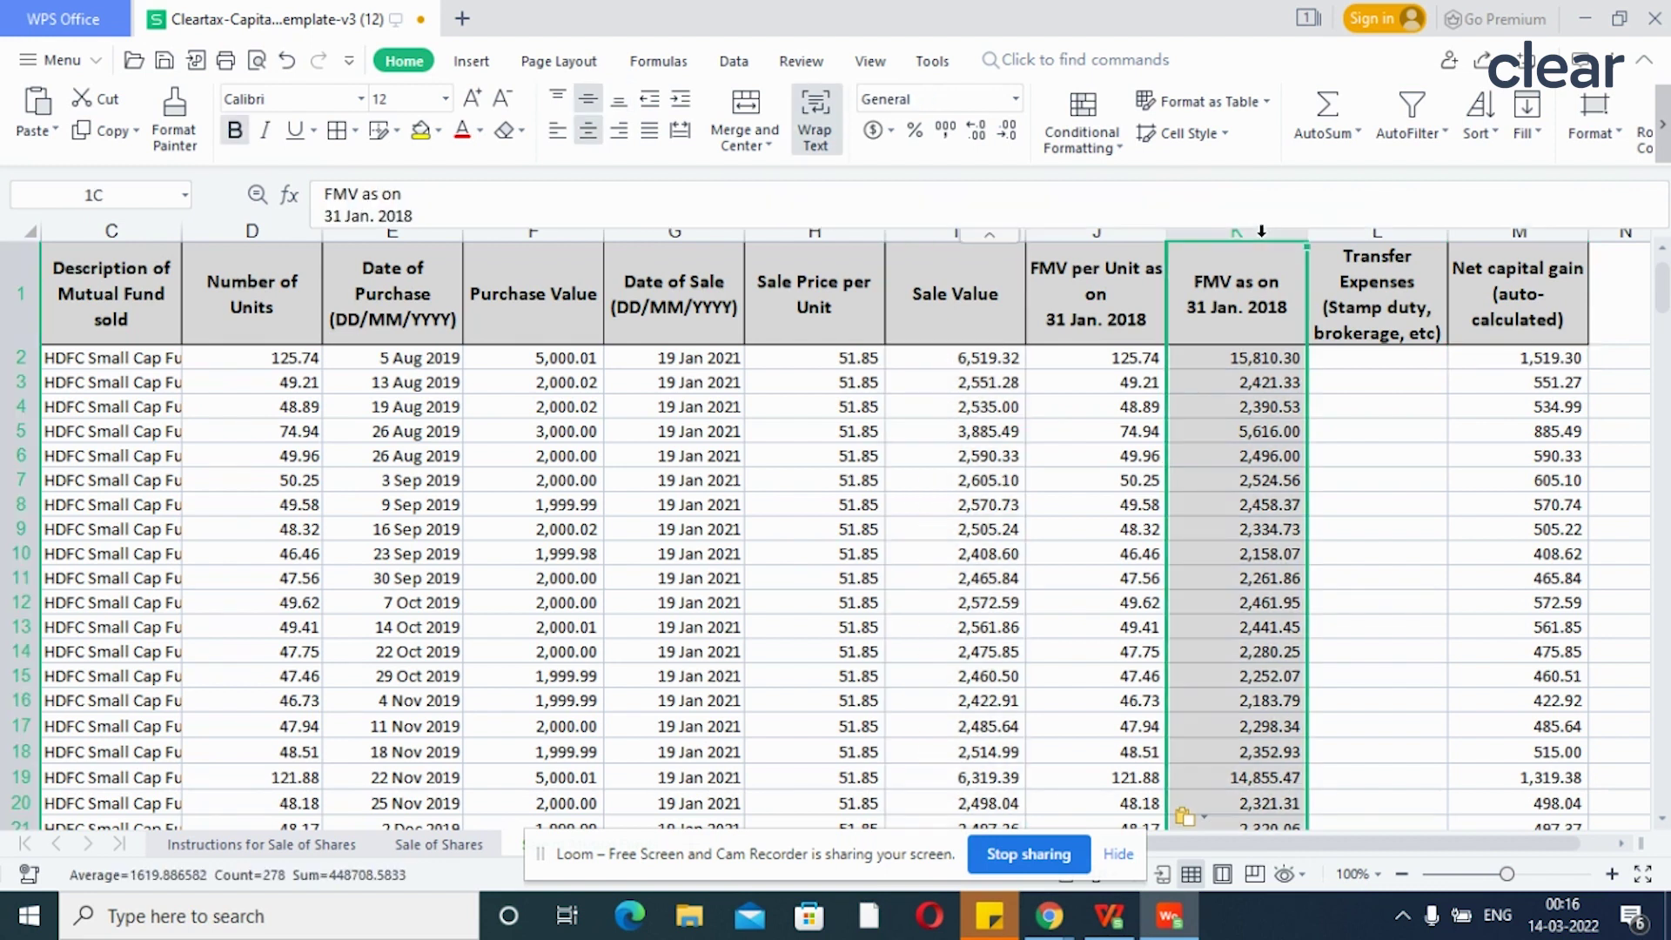
click(1495, 246)
click(1495, 228)
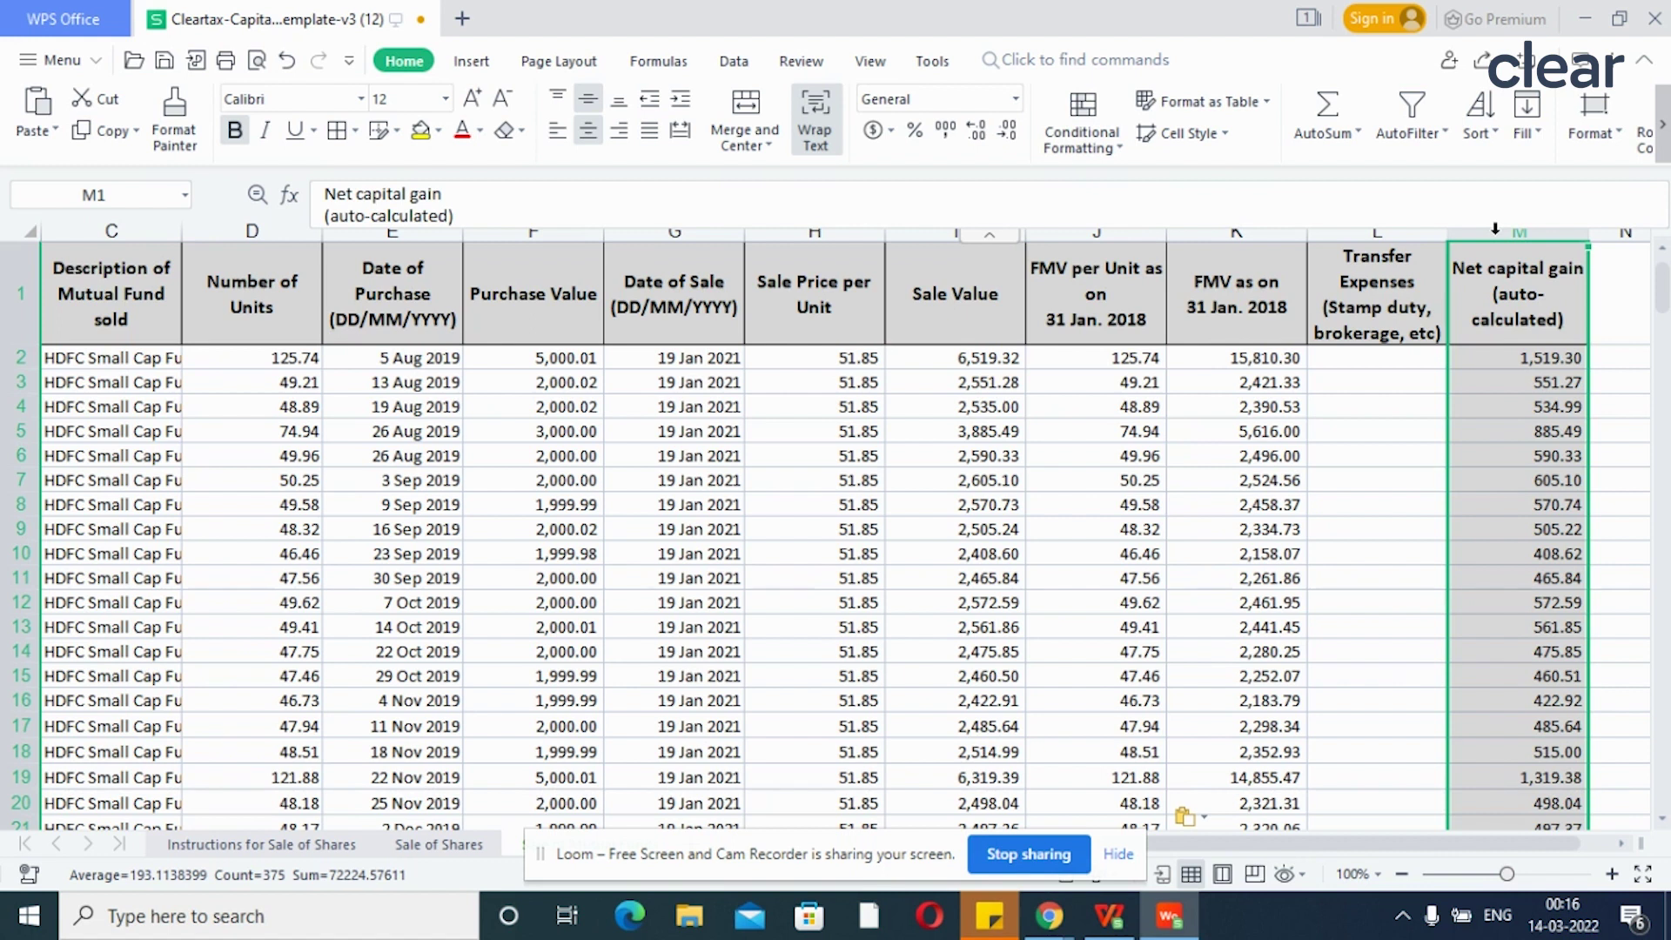
click(409, 380)
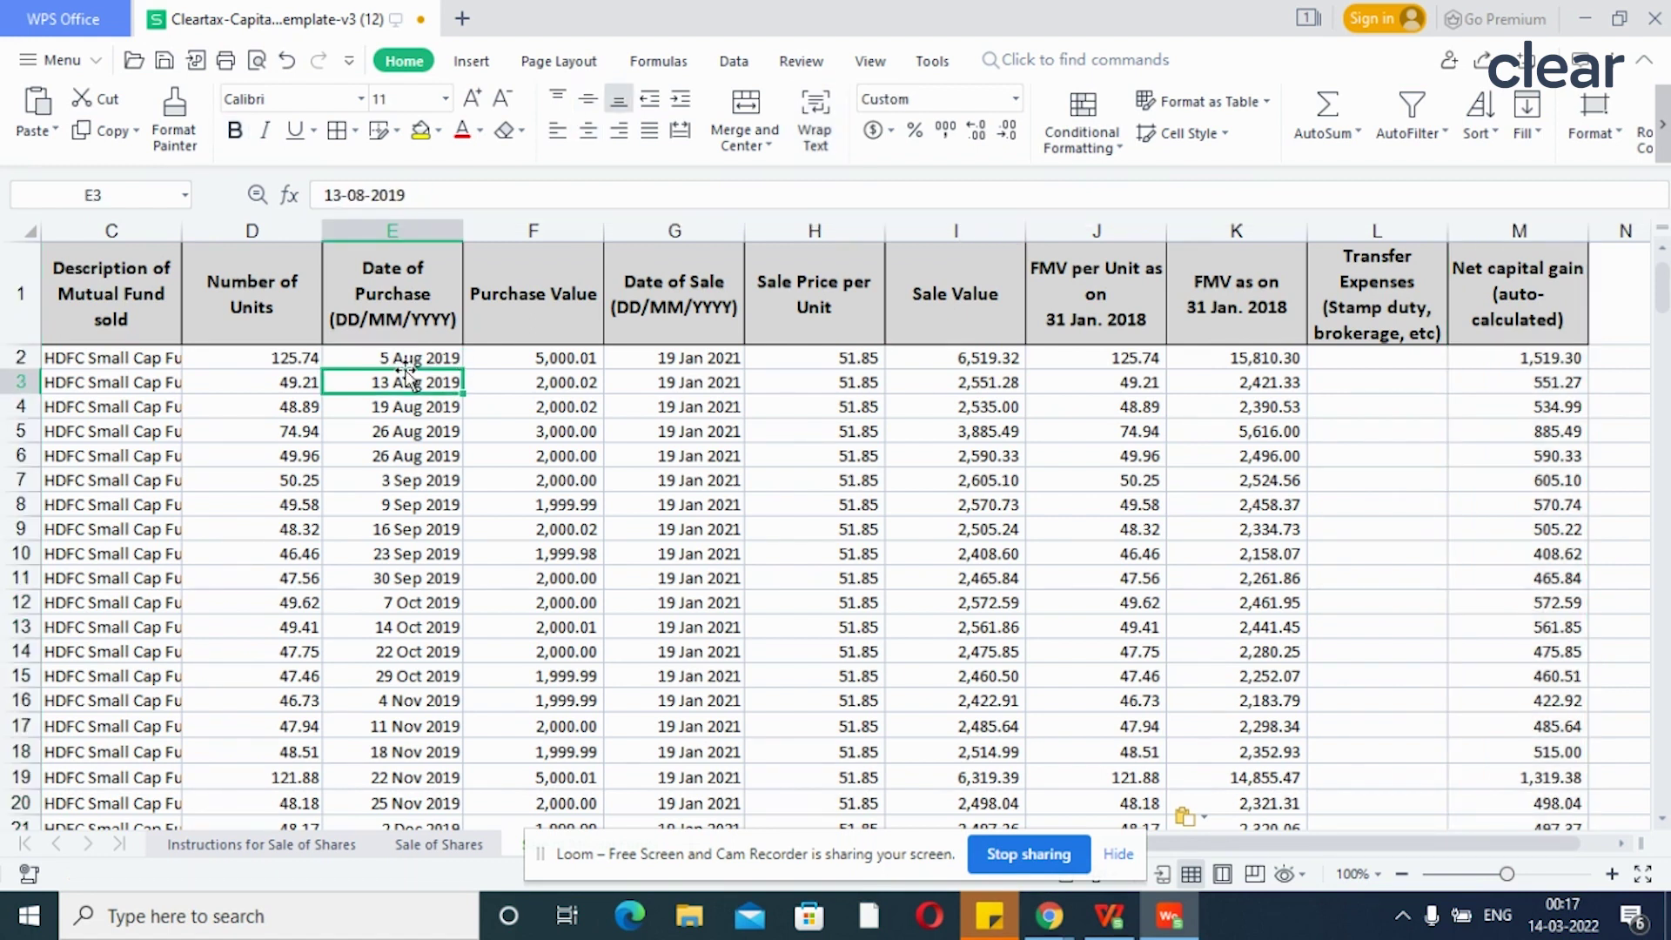
key(Down)
key(Down)
key(Down)
key(Down)
key(Down)
key(Down)
key(Down)
key(Down)
key(Down)
key(Down)
key(Down)
key(Down)
key(Down)
key(Down)
key(Down)
key(Down)
key(Down)
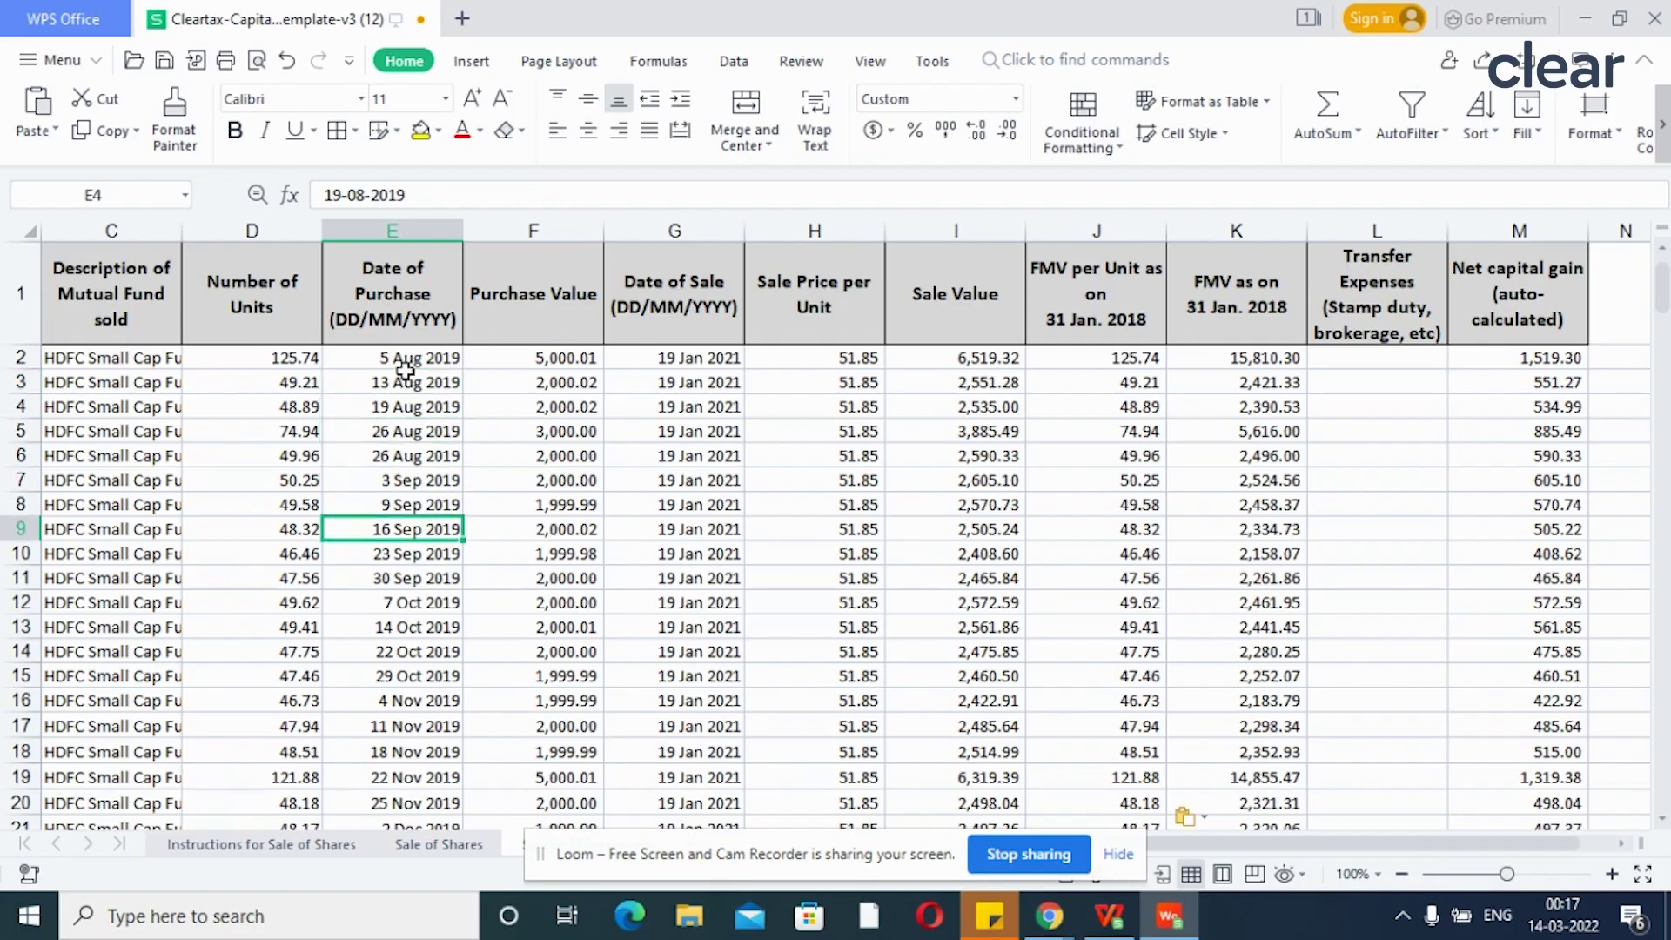